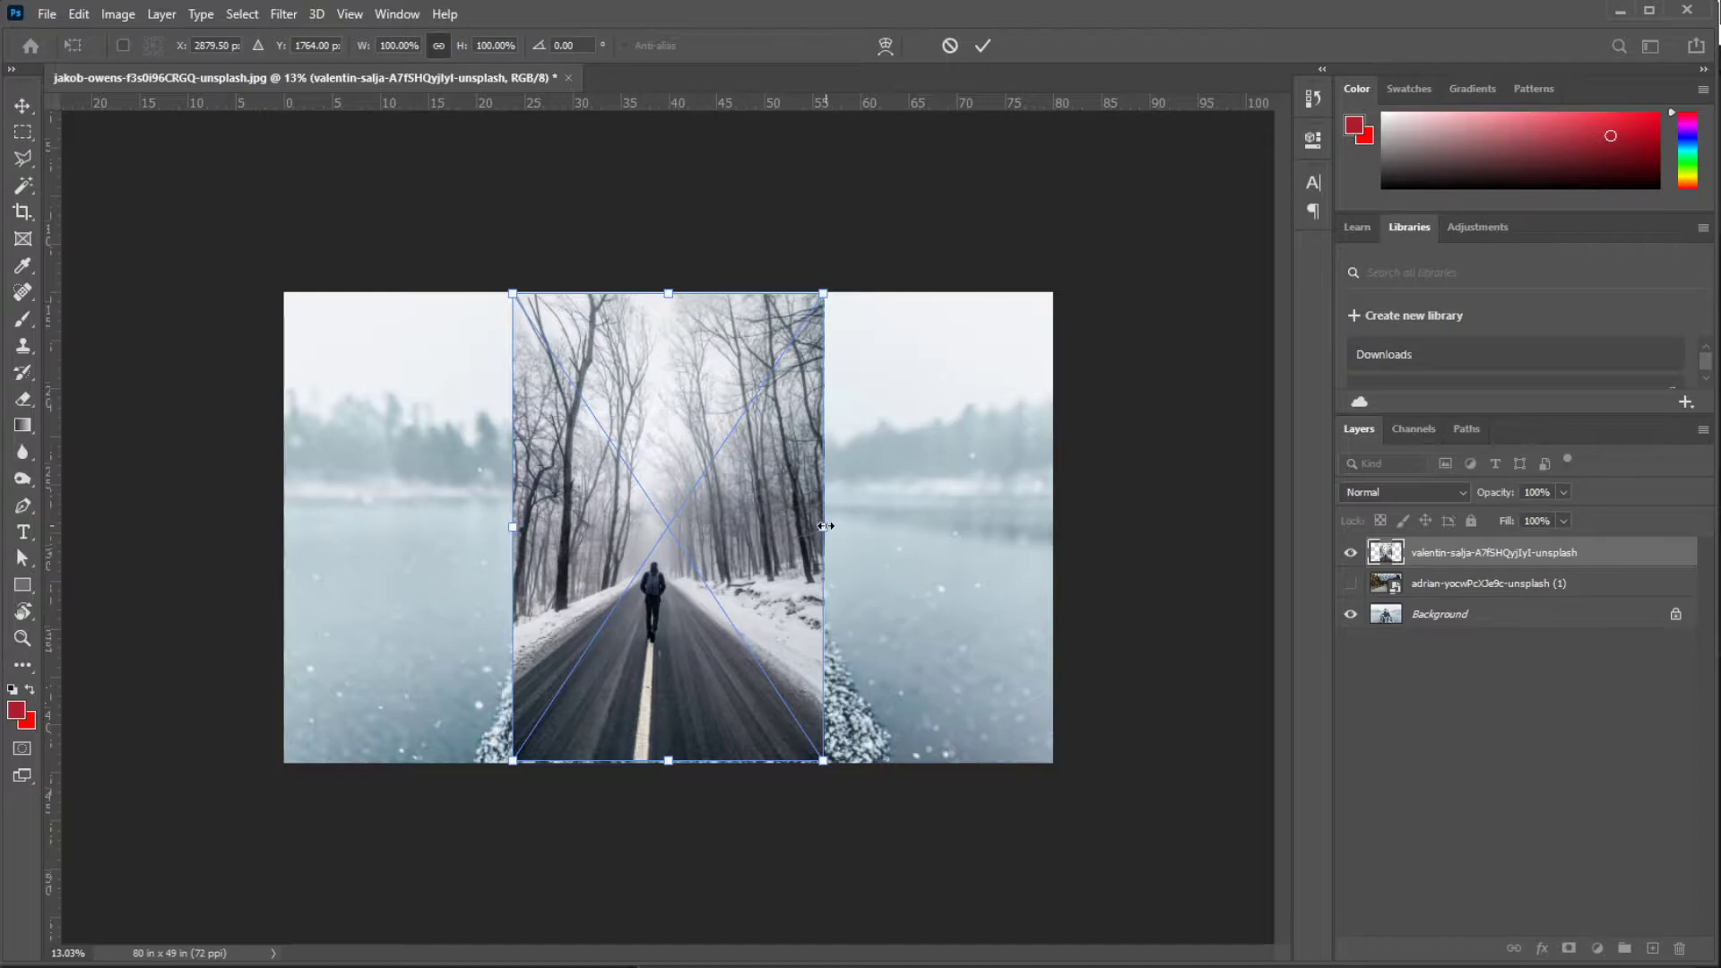
Trace a closed Pen tool path around the road and the walking man, extending past the photo's bottom edge
click(627, 652)
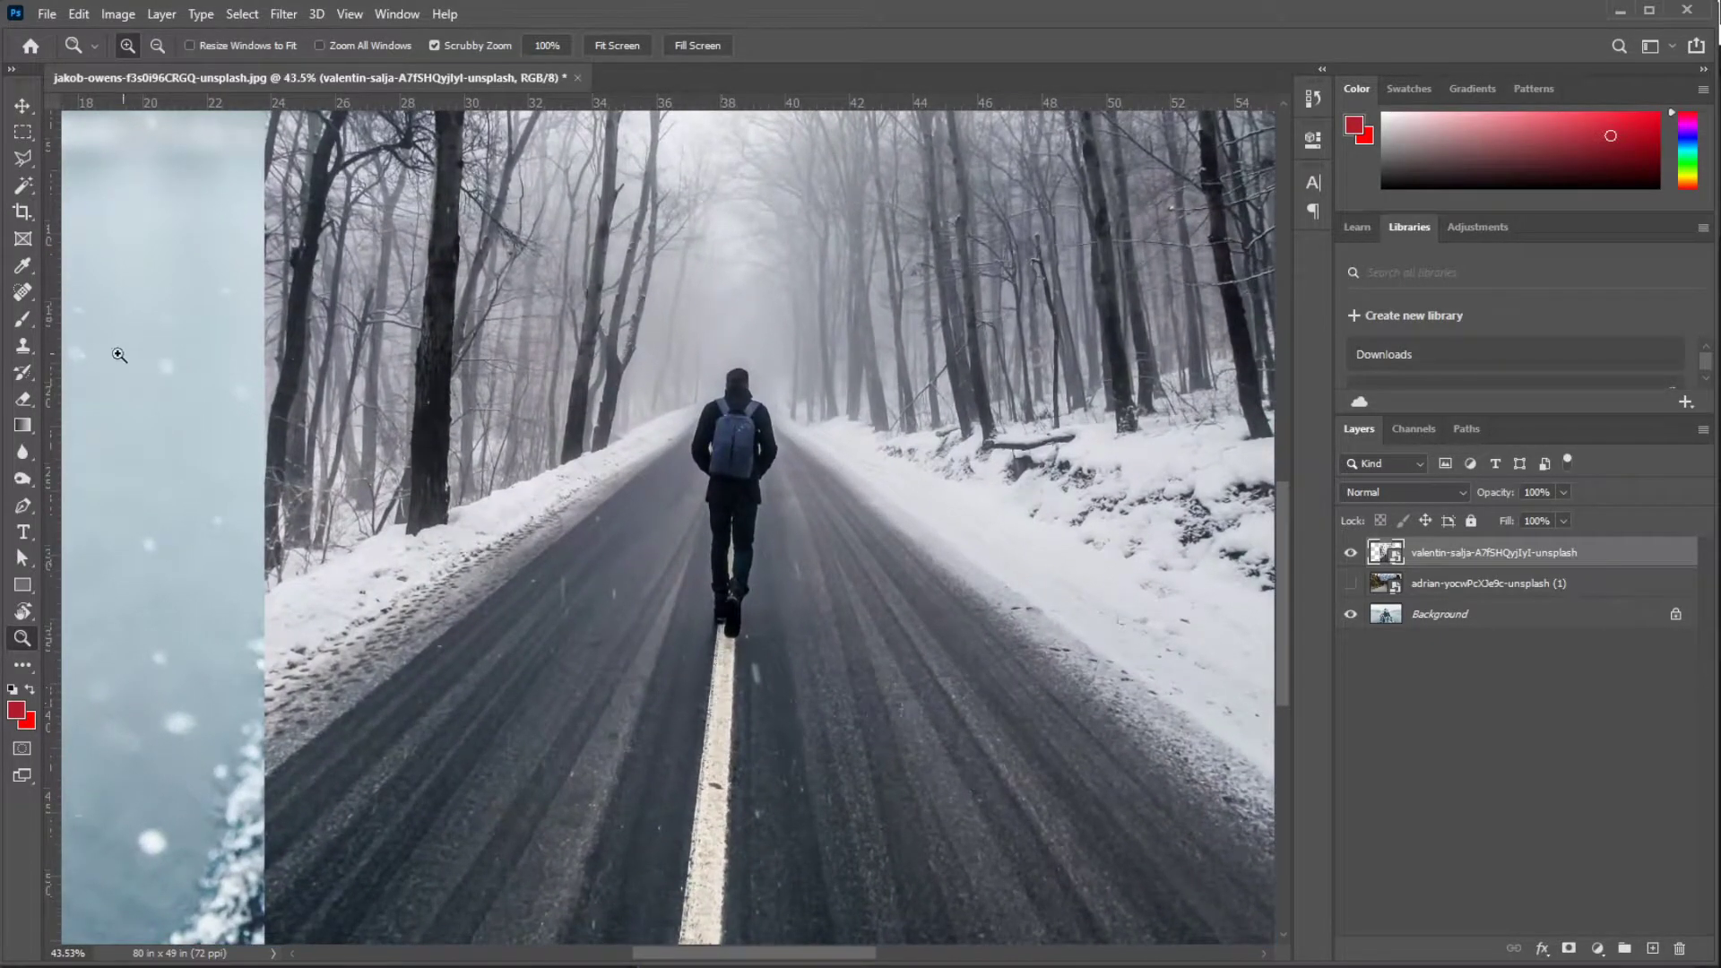
click(31, 507)
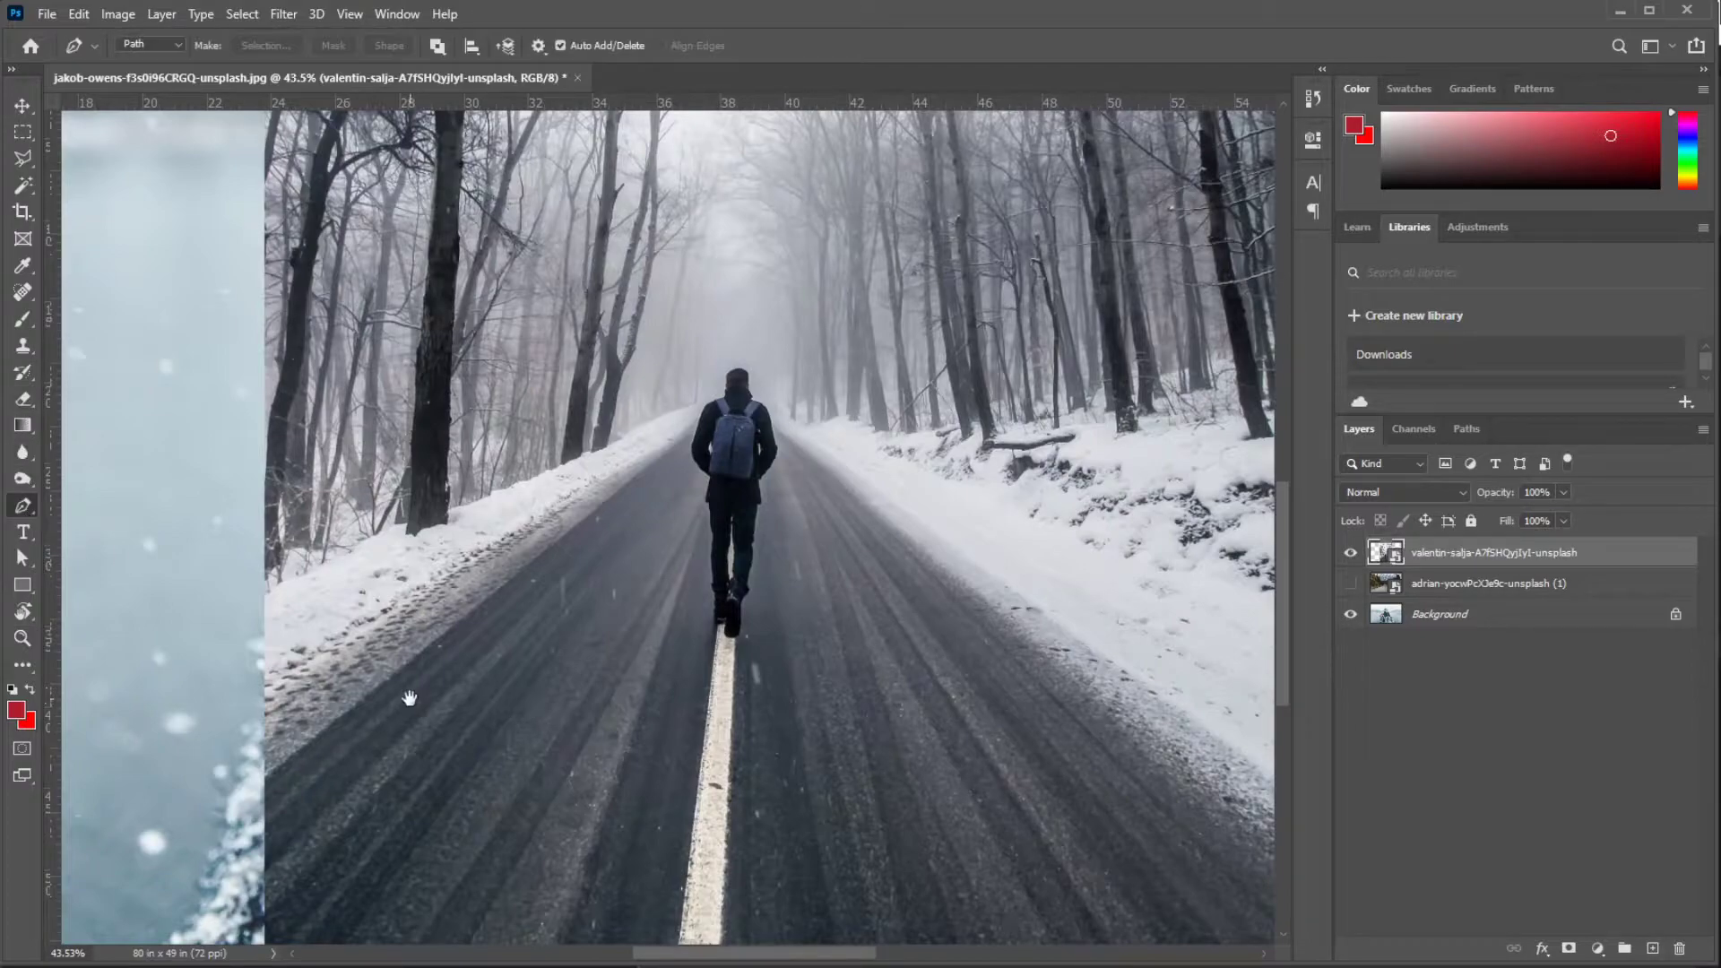
drag(410, 697, 443, 621)
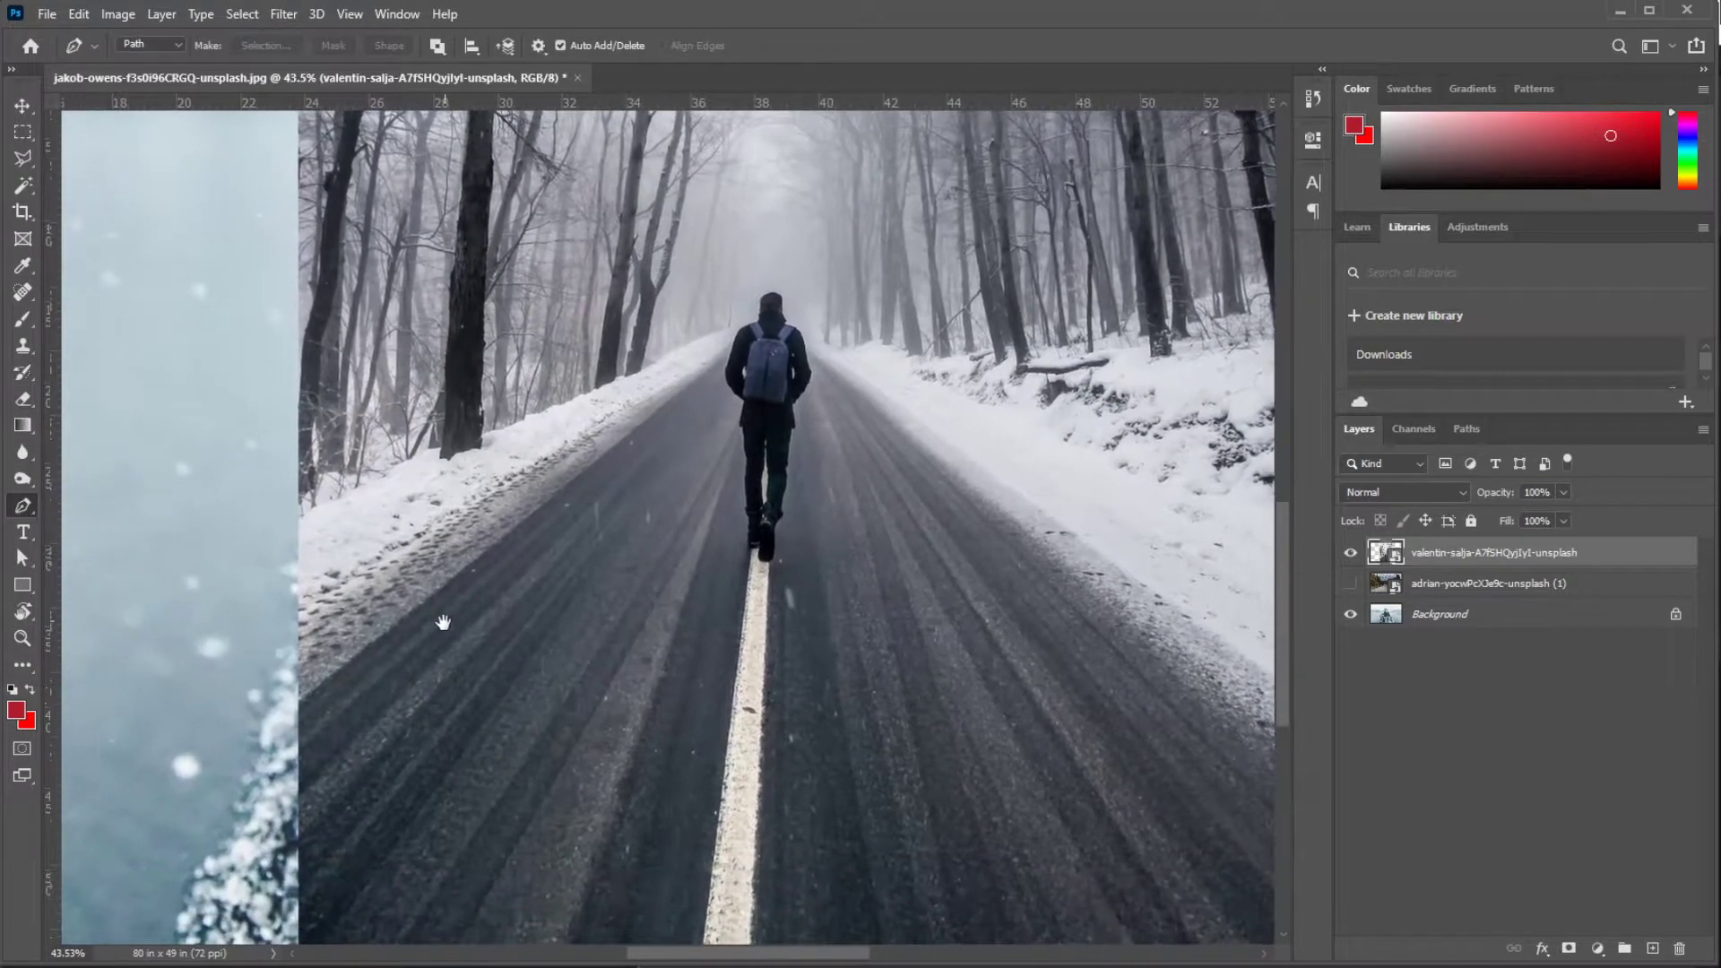
click(298, 702)
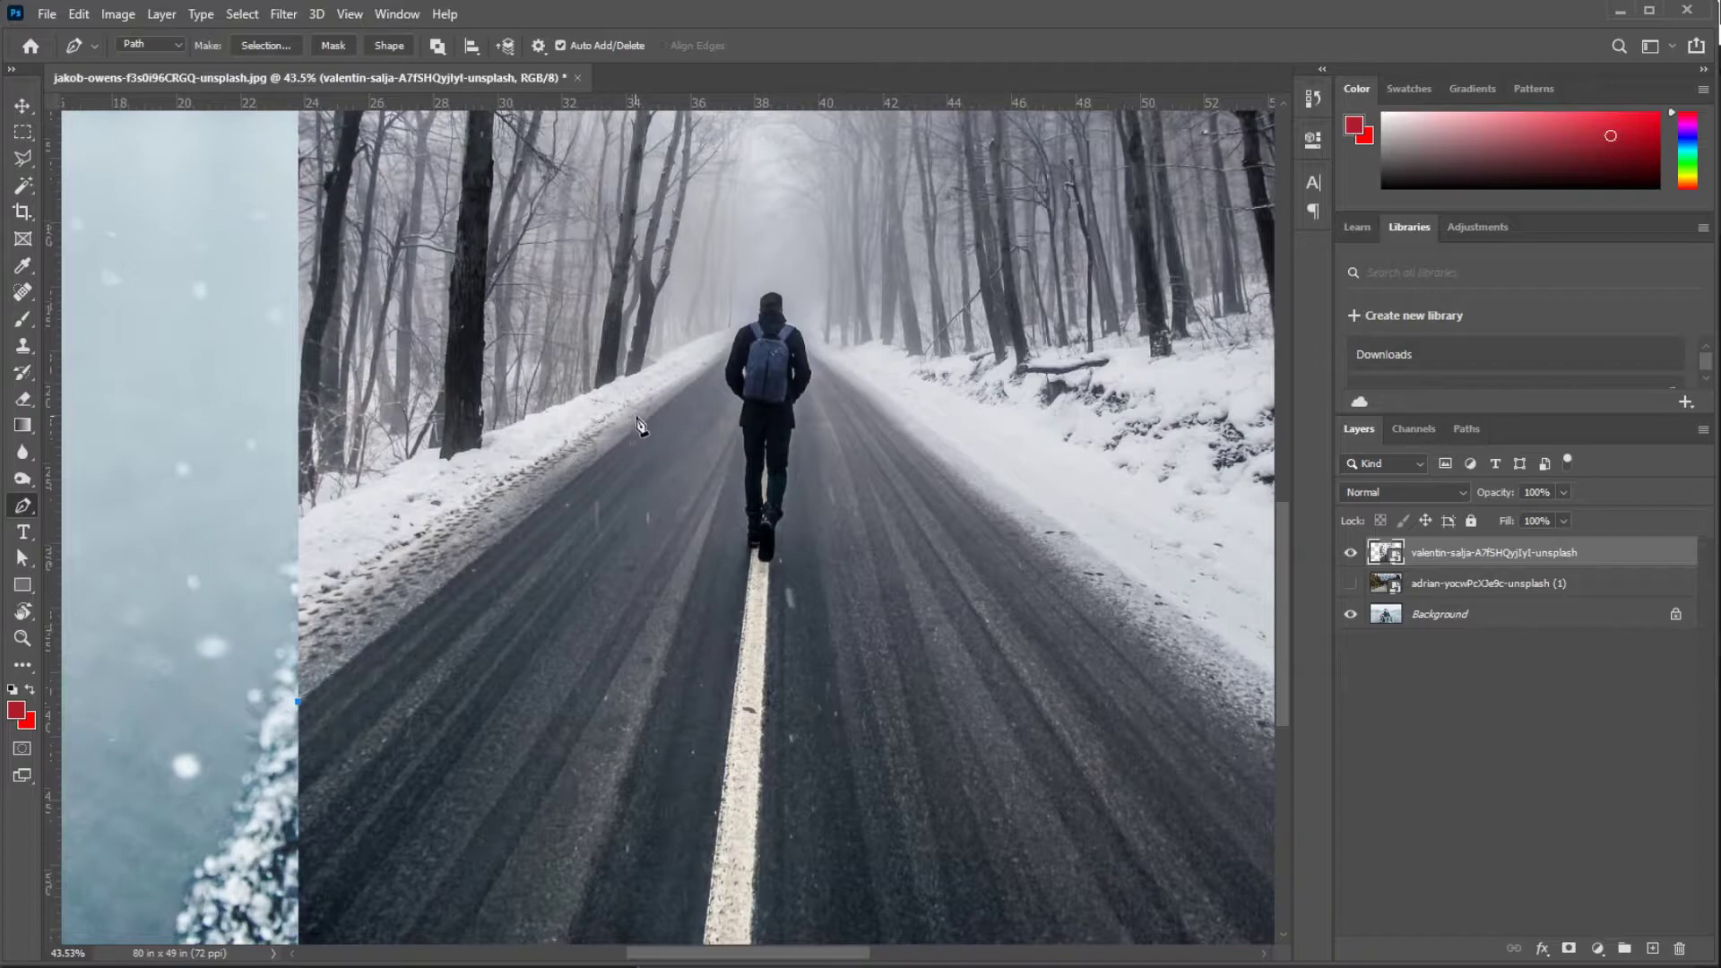
click(735, 340)
scroll(815, 363, down, 5)
scroll(815, 363, right, 5)
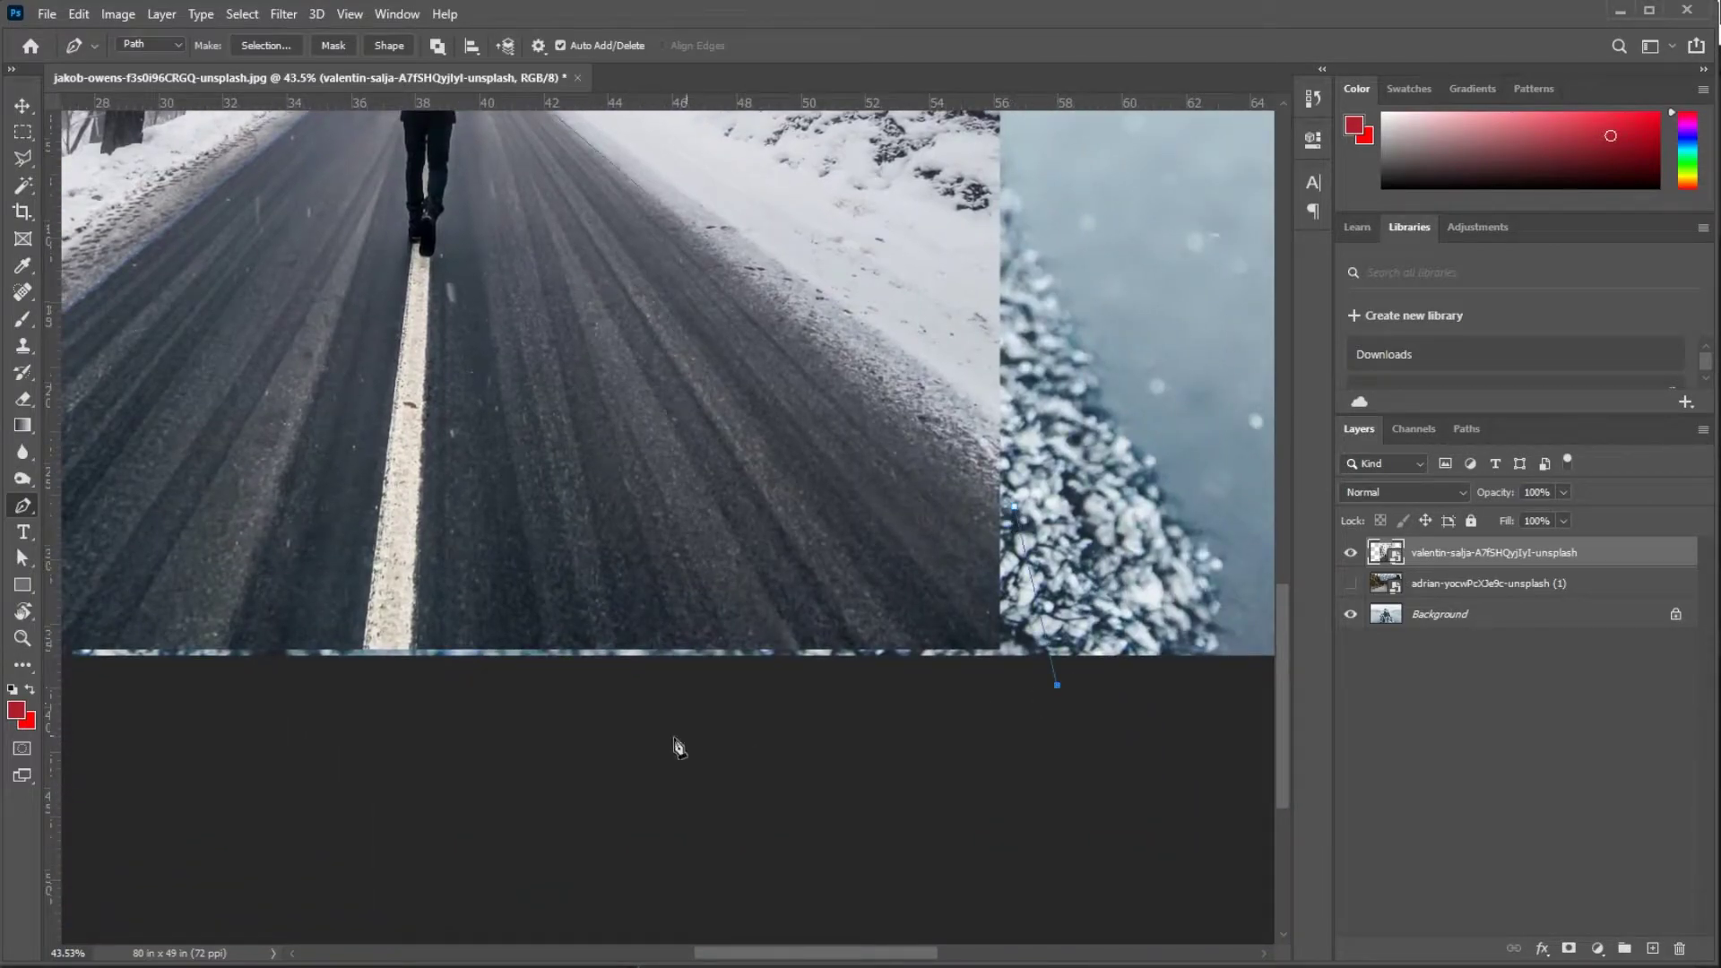
scroll(754, 730, left, 6)
click(296, 679)
click(369, 391)
Load the road path as a selection and mask the forest road layer with it
click(1466, 428)
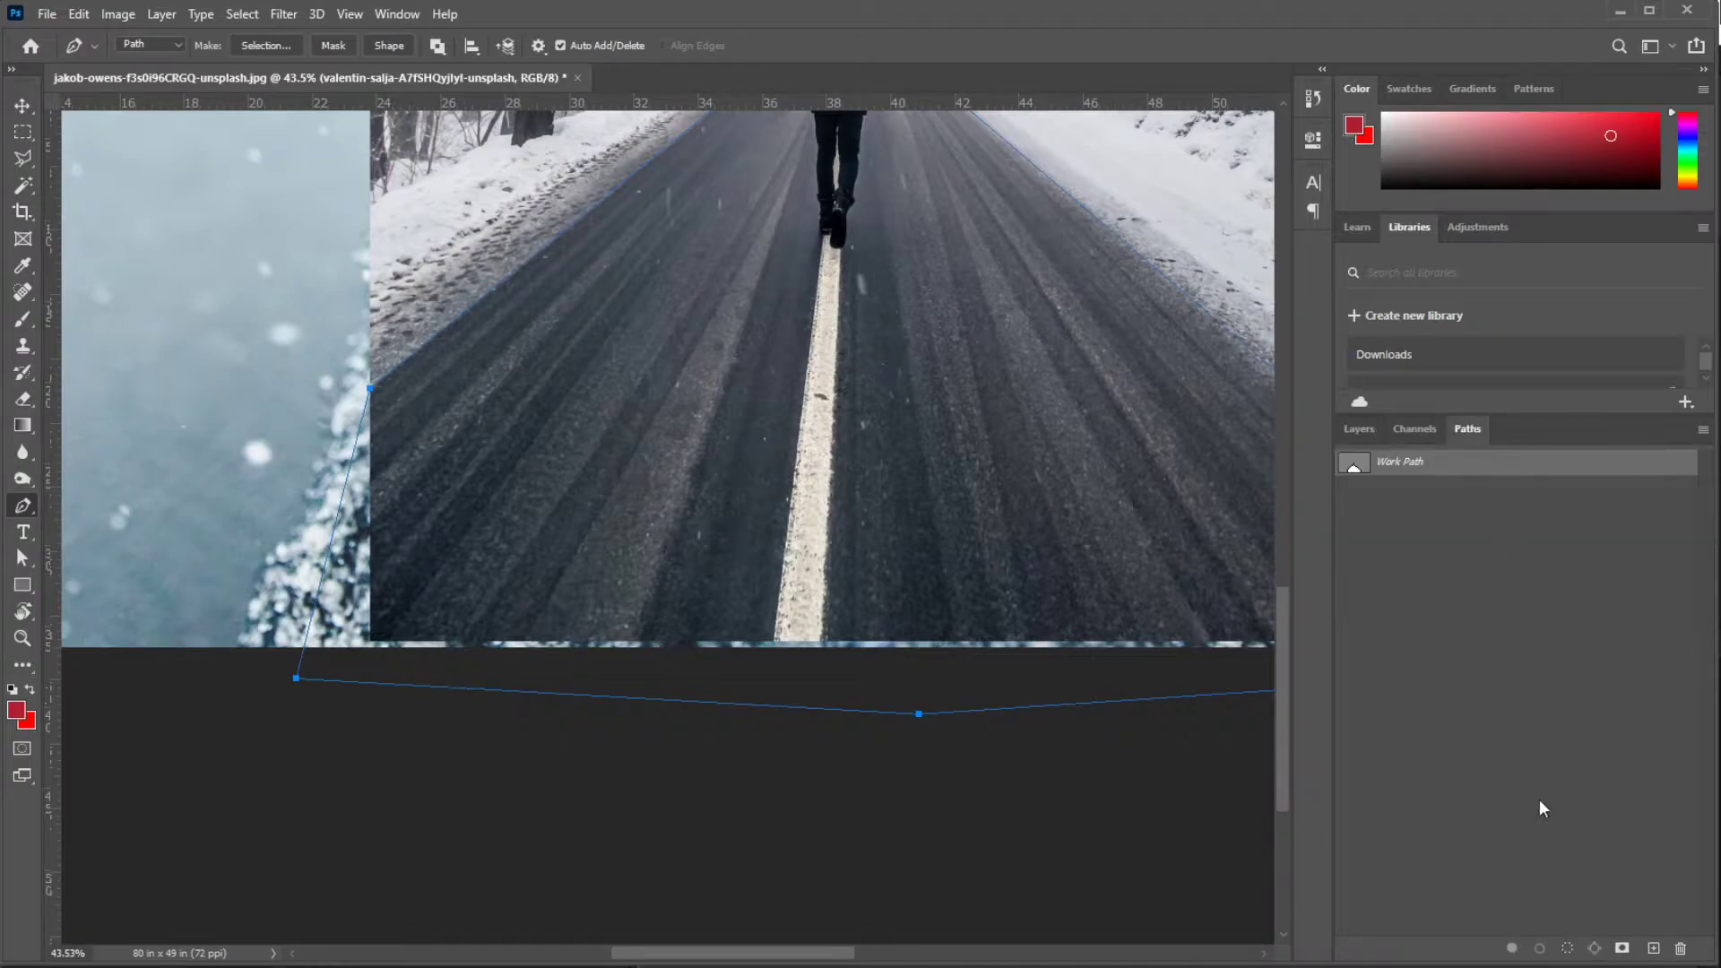
click(1561, 948)
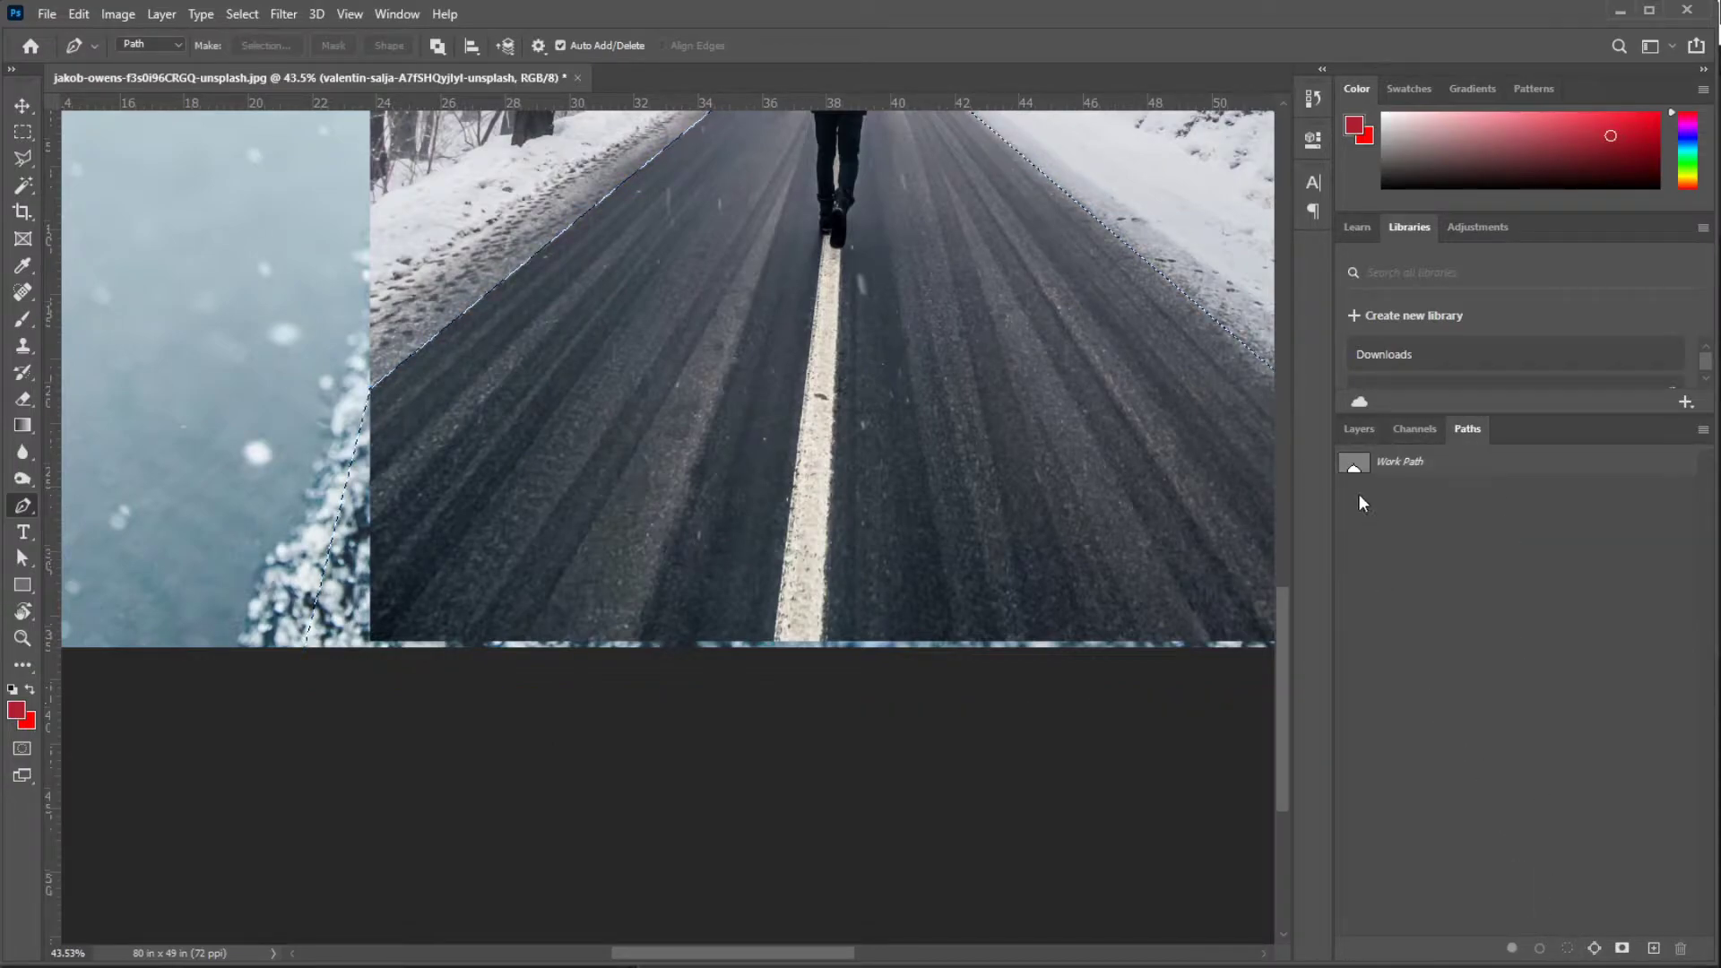
click(1361, 429)
click(1569, 949)
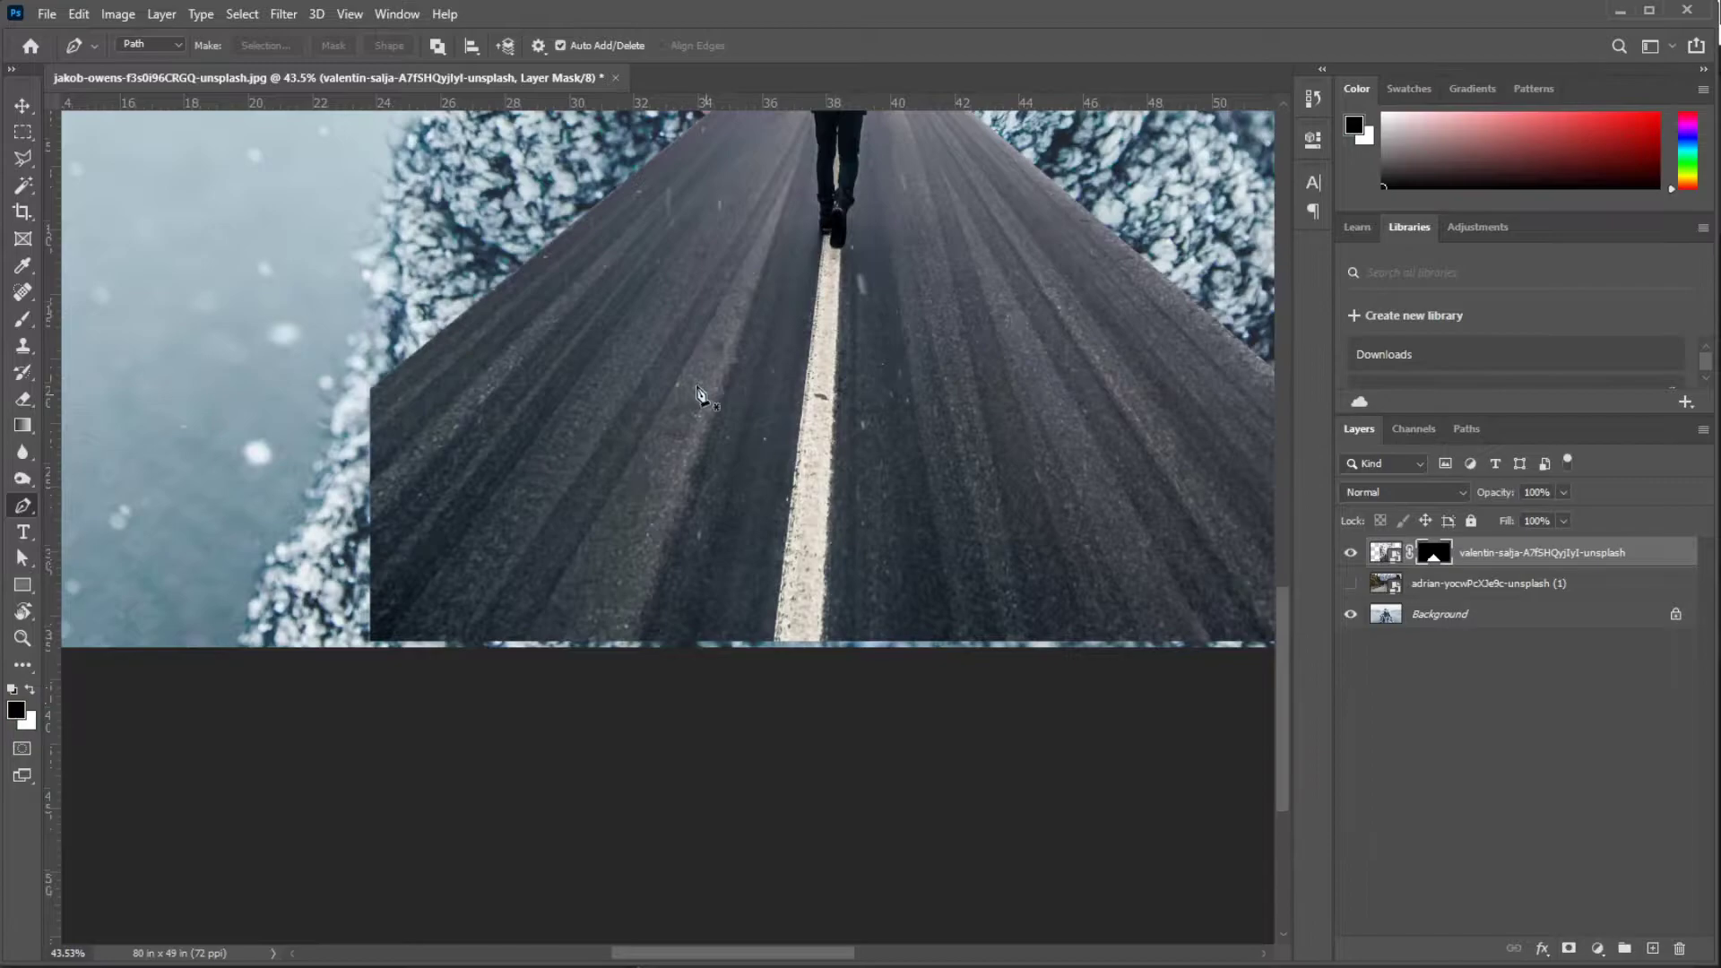
Scale the masked road up and position it so the man stands in front of the camera lens and the road reaches the bottom edge
click(23, 637)
drag(573, 493, 510, 496)
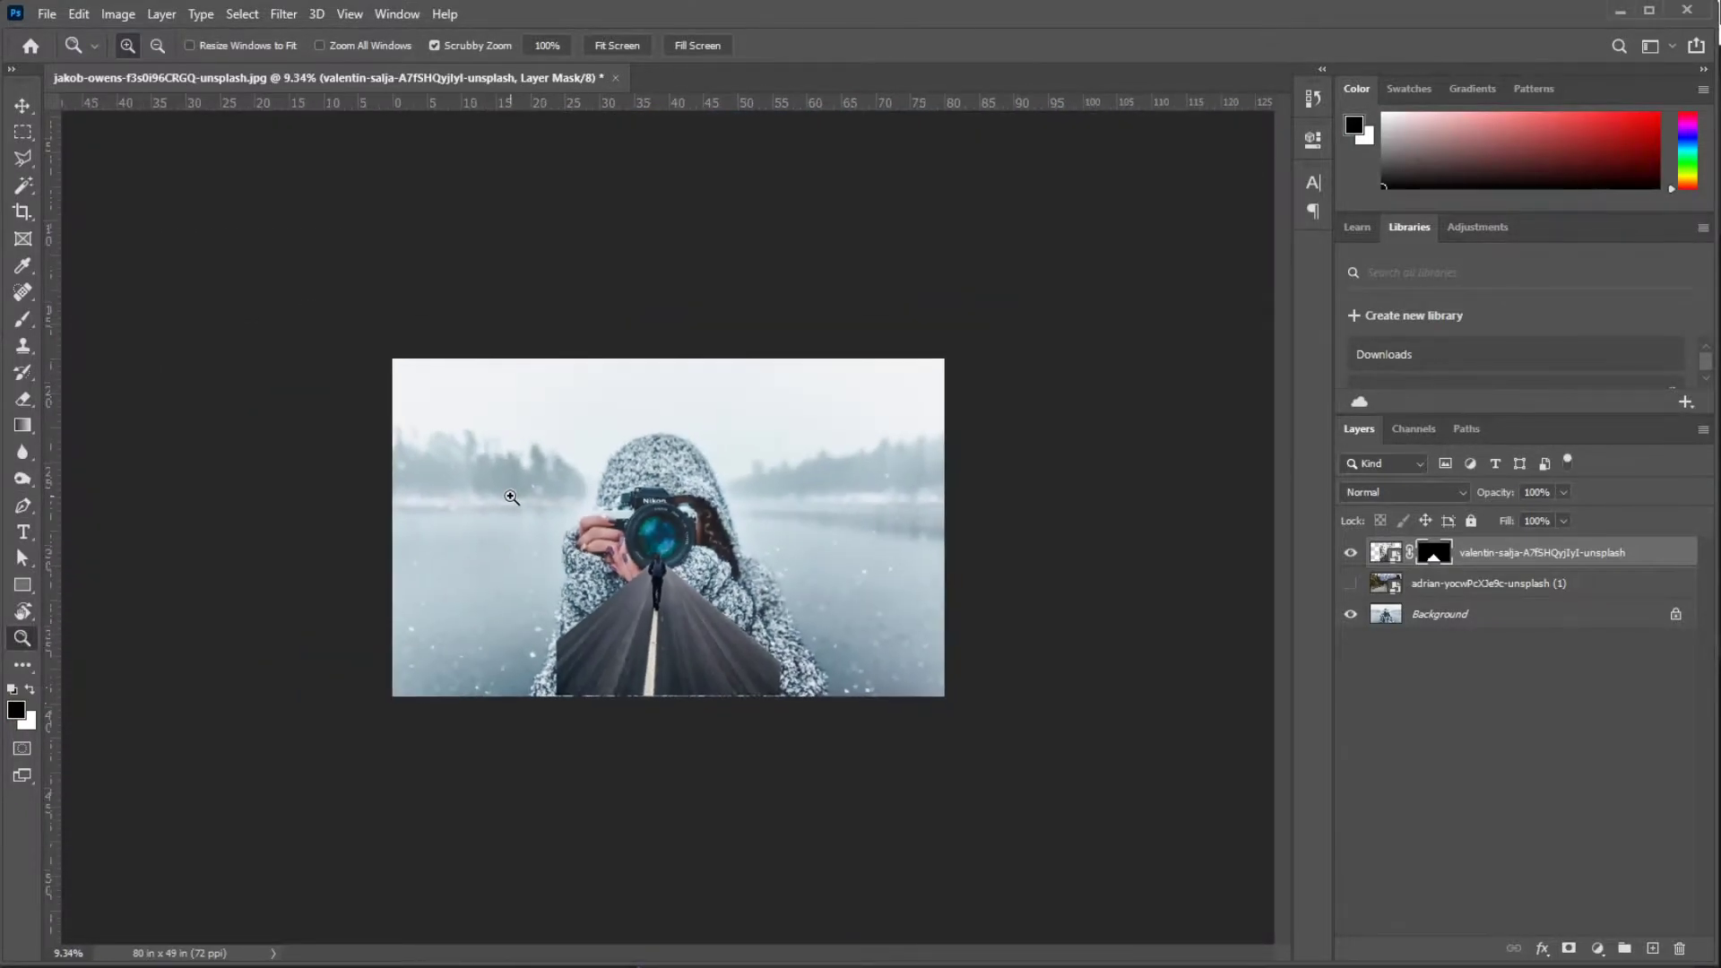
drag(638, 612, 608, 670)
click(22, 107)
click(118, 14)
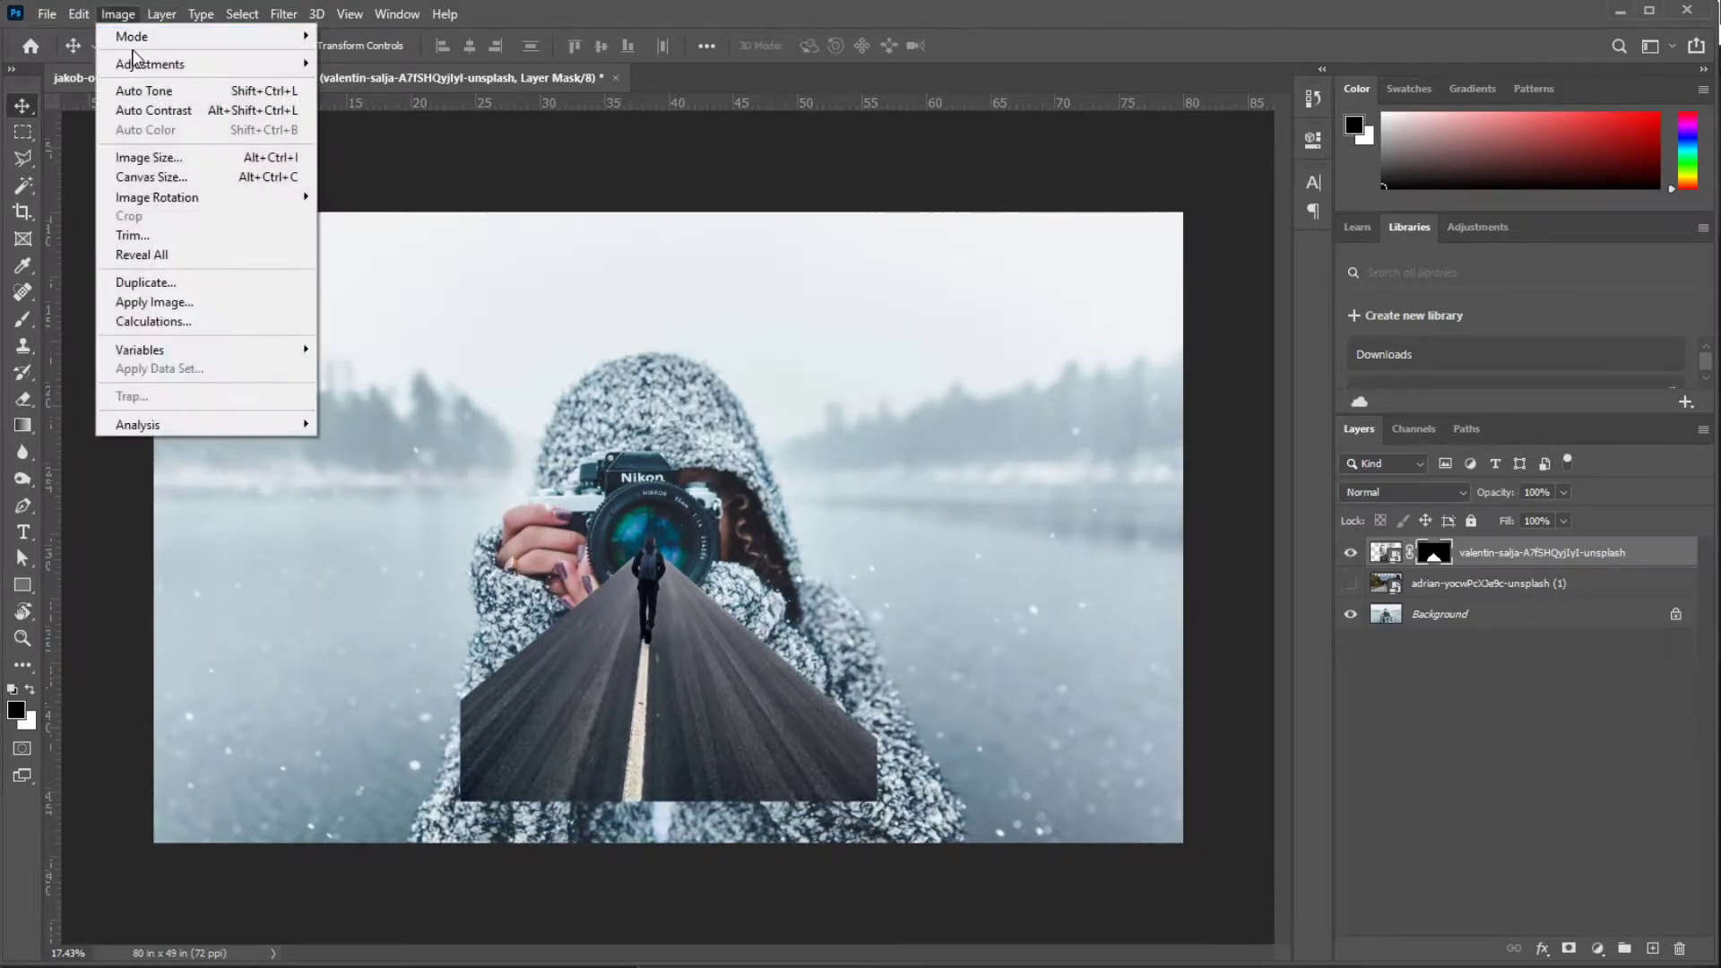
mouse_move(79, 14)
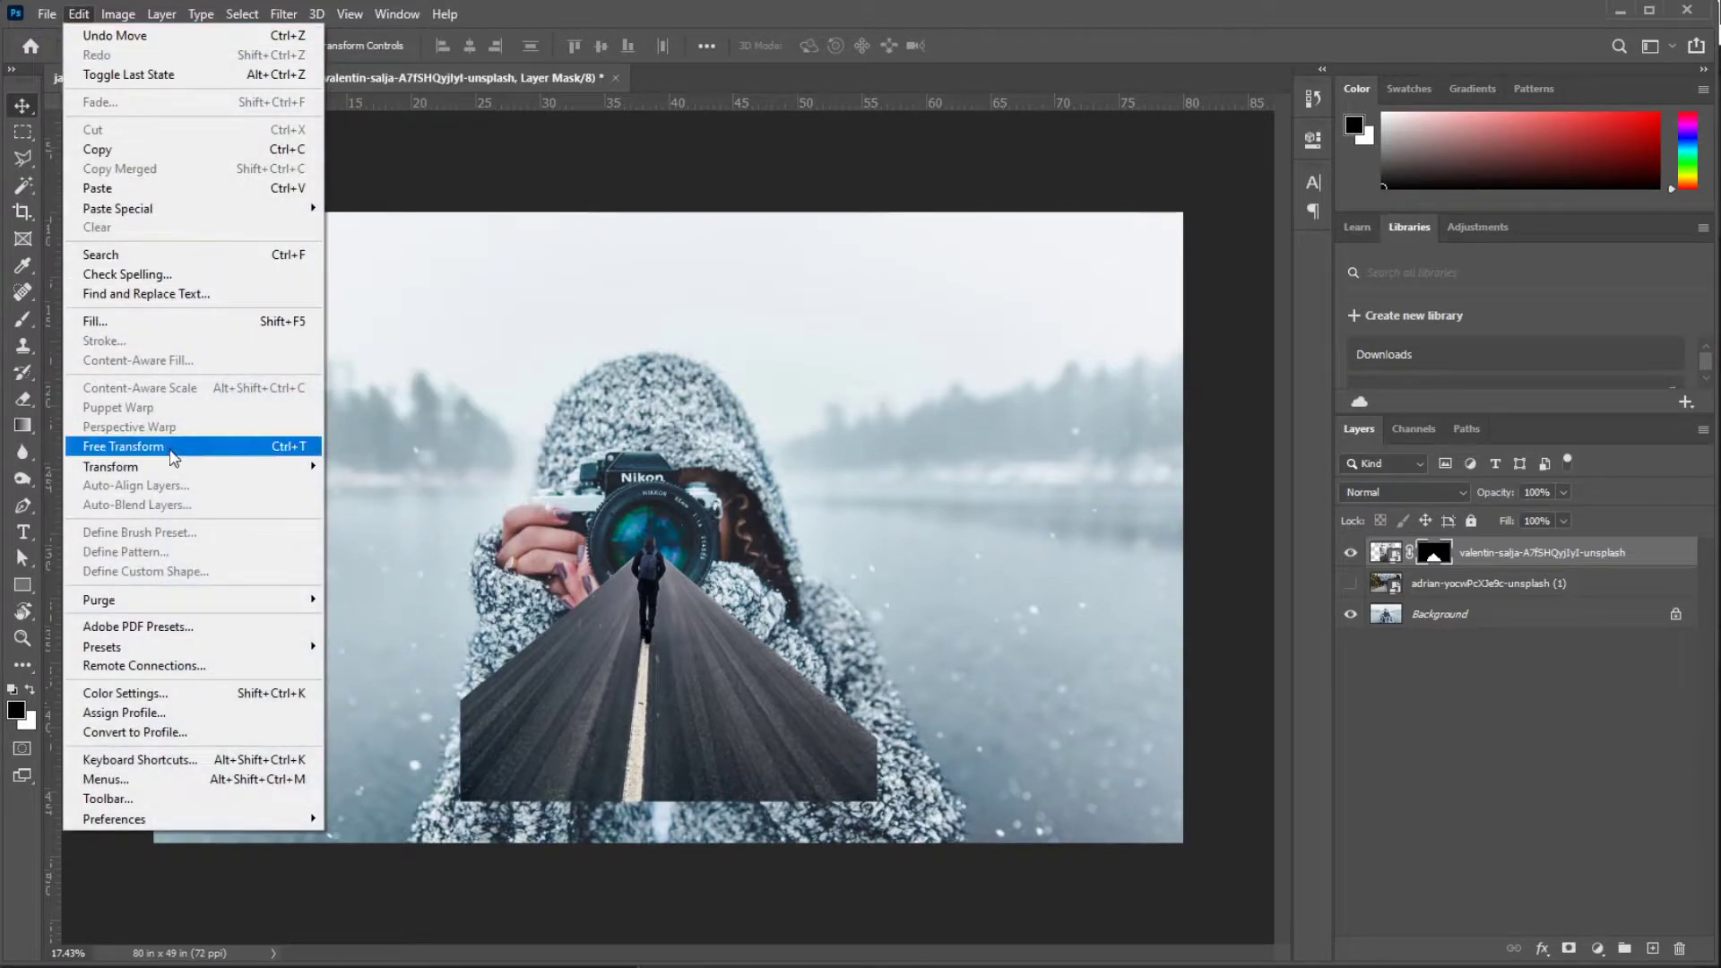
mouse_move(171, 467)
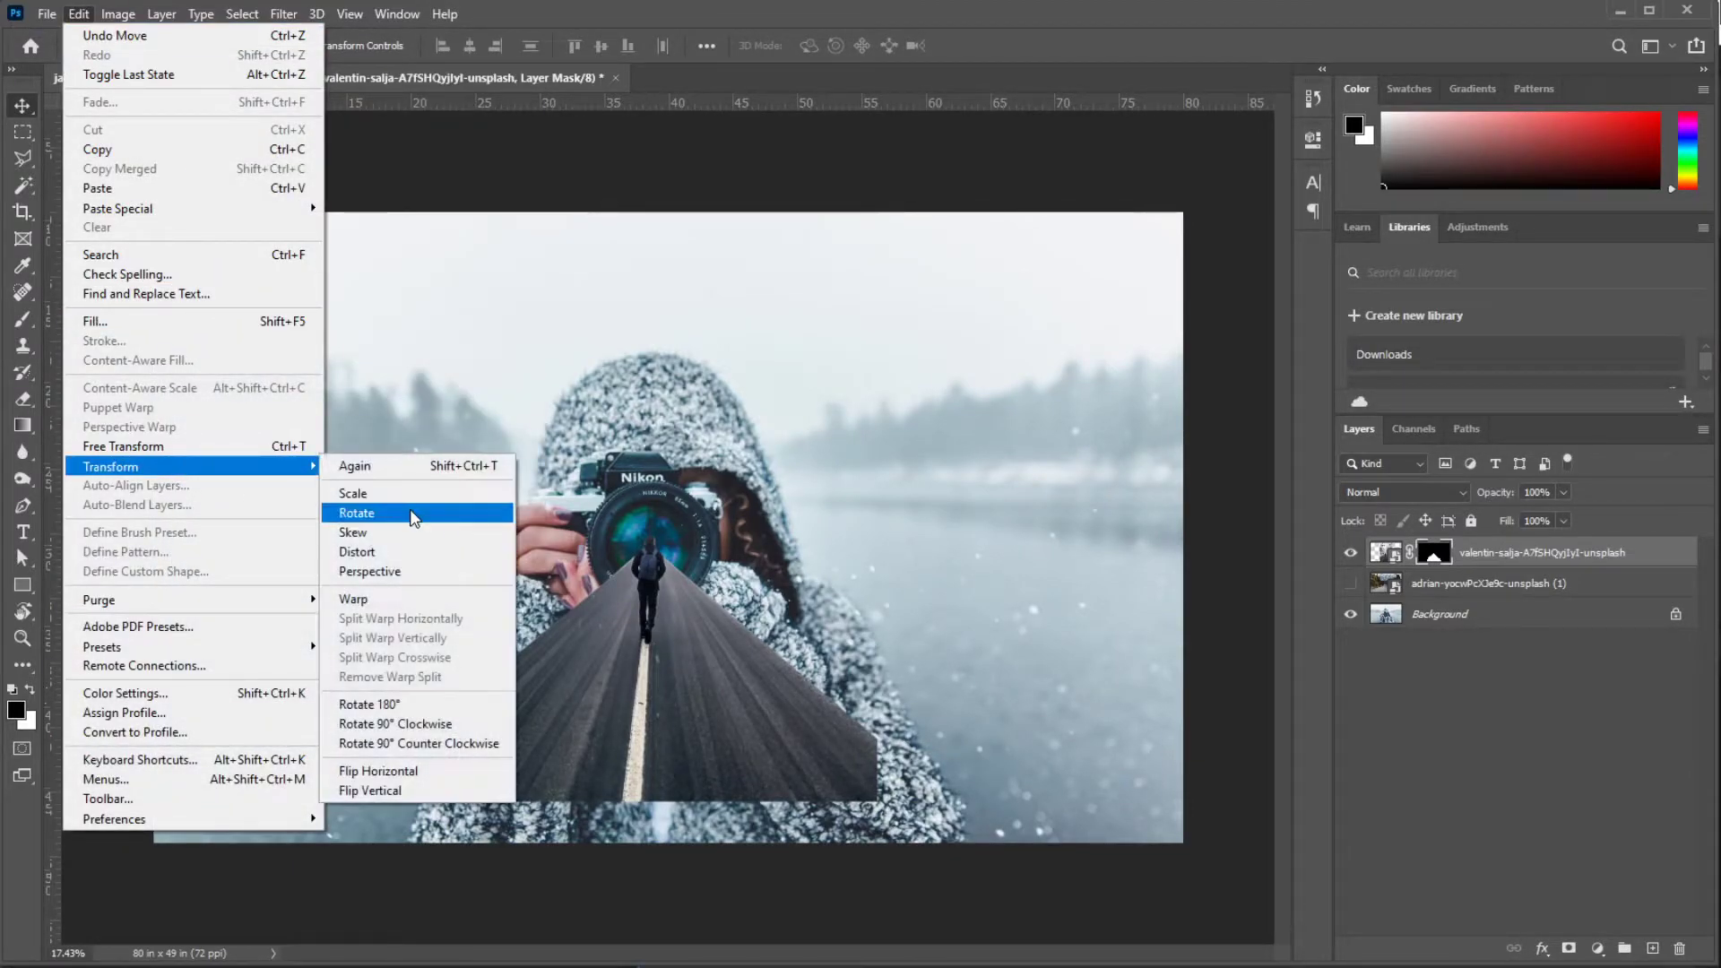
click(408, 493)
drag(690, 794, 717, 967)
drag(680, 758, 695, 617)
key(Return)
Rasterize the masked road smart object so its pixels can be edited
click(1385, 552)
key(e)
click(753, 509)
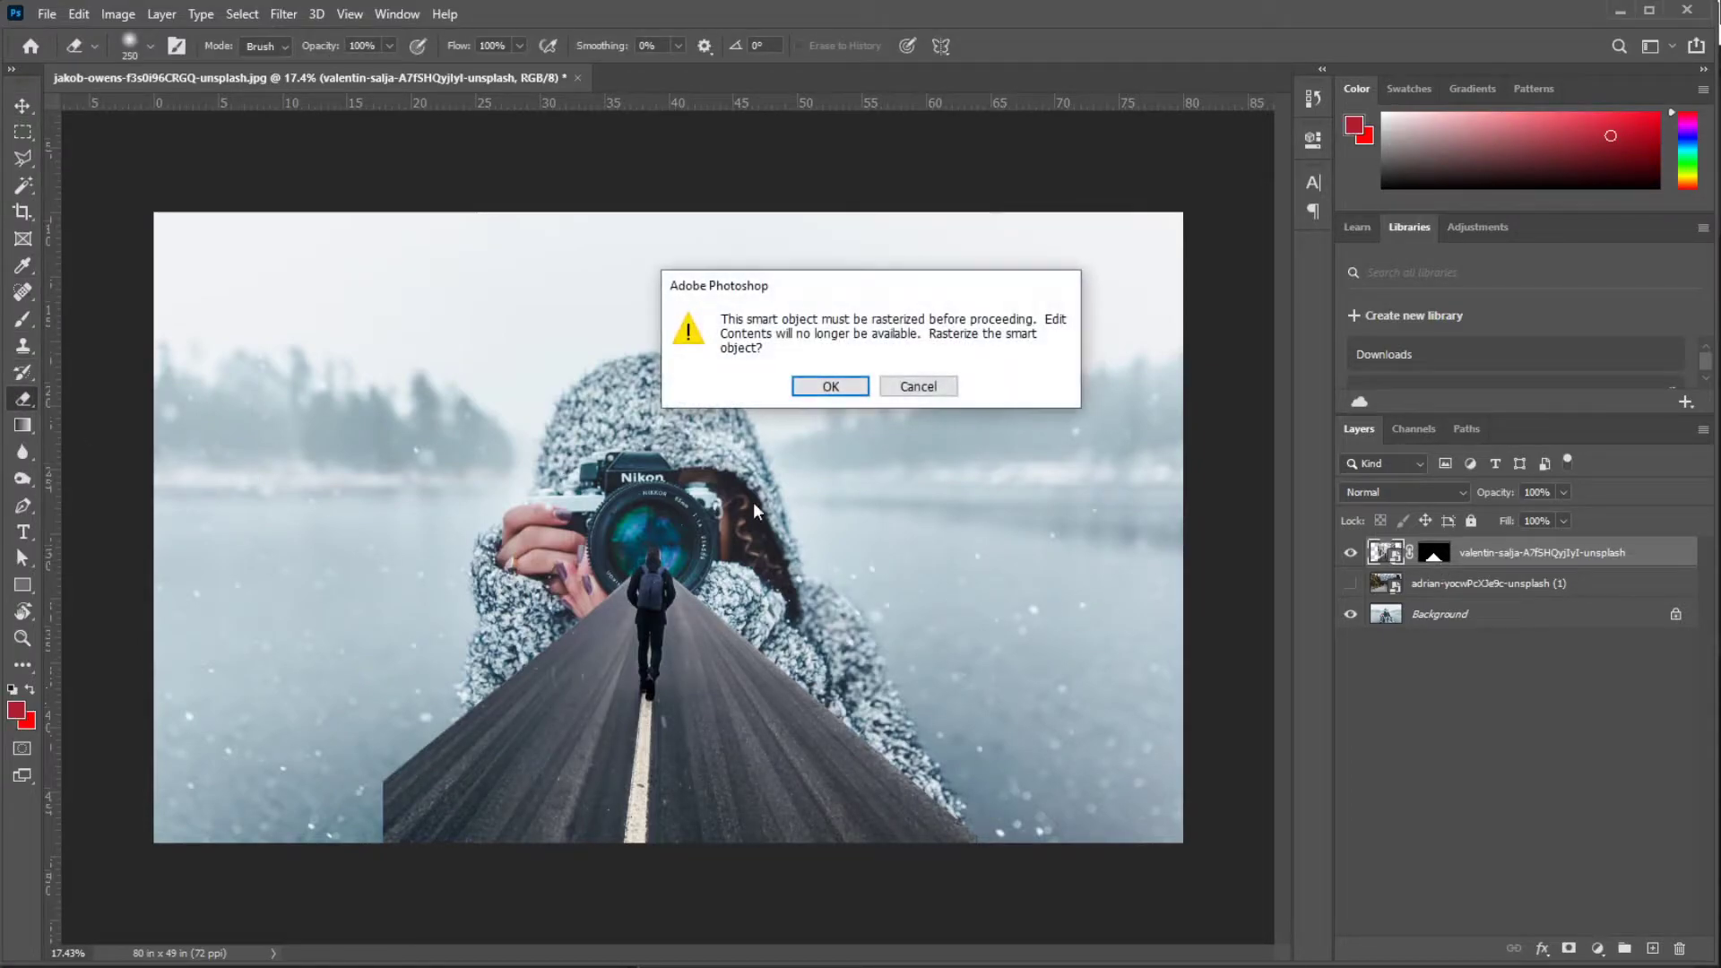
click(820, 387)
Apply the road layer's mask and clone asphalt with the Clone Stamp to extend the road's cut-off lower-left corner to the canvas edge
click(25, 349)
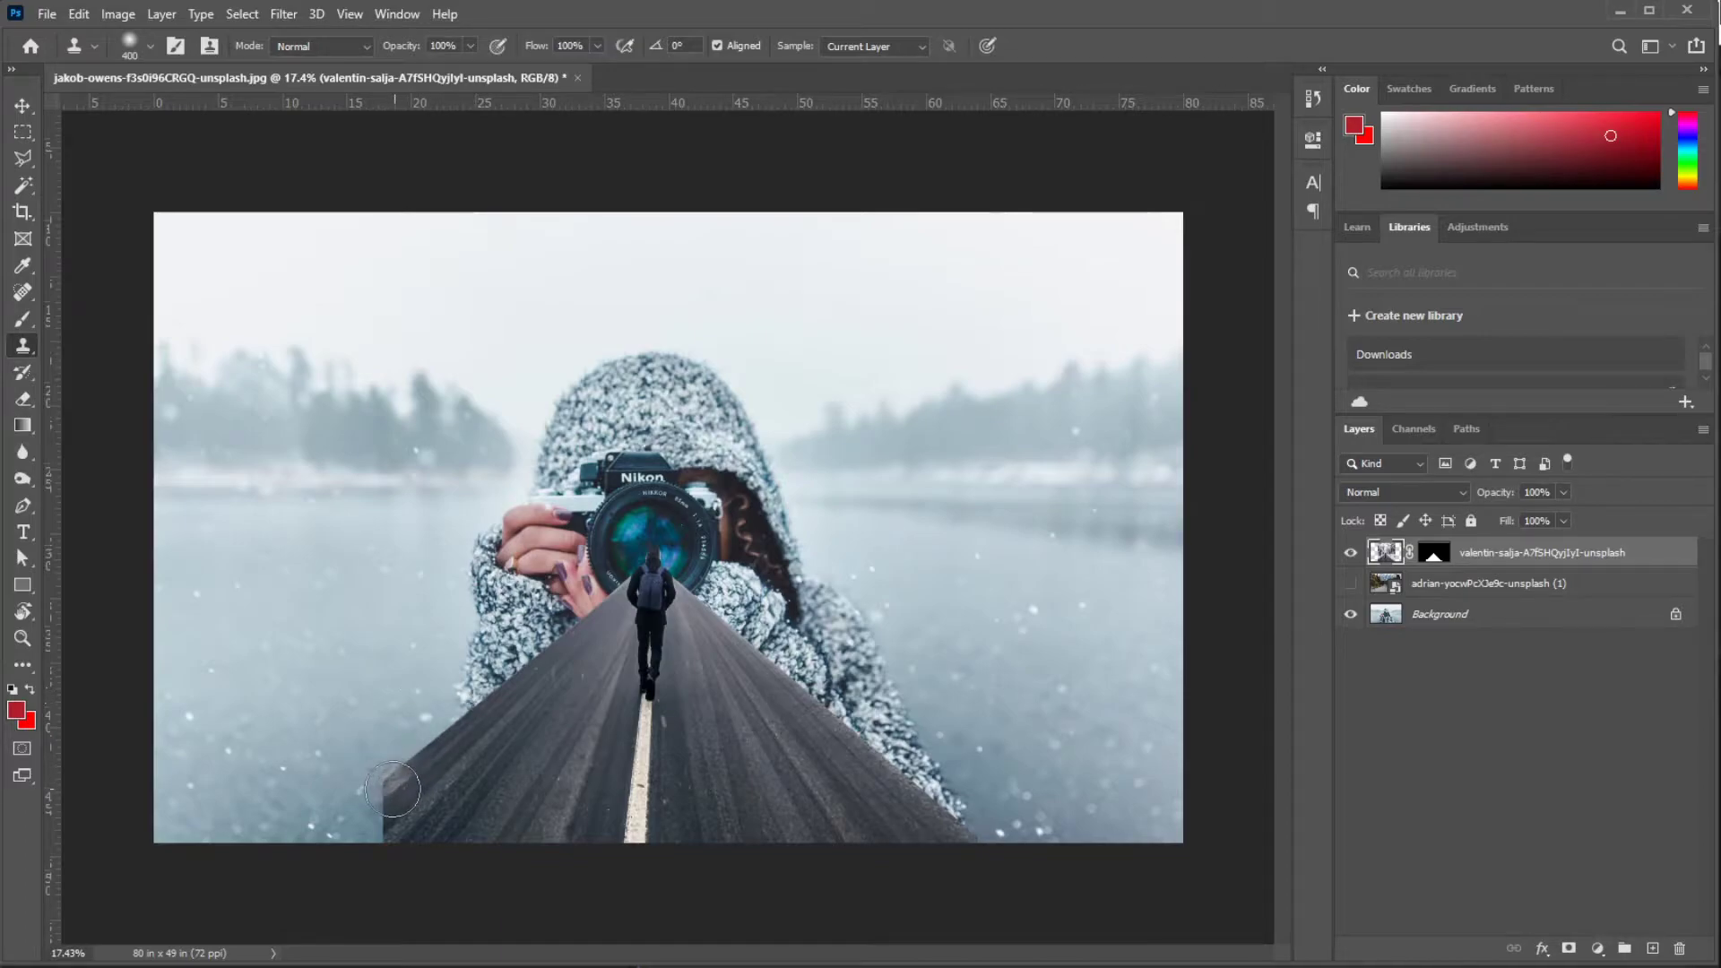
mouse_move(377, 786)
mouse_down()
mouse_move(391, 845)
mouse_move(345, 821)
mouse_move(379, 794)
mouse_move(369, 853)
mouse_move(381, 811)
mouse_up()
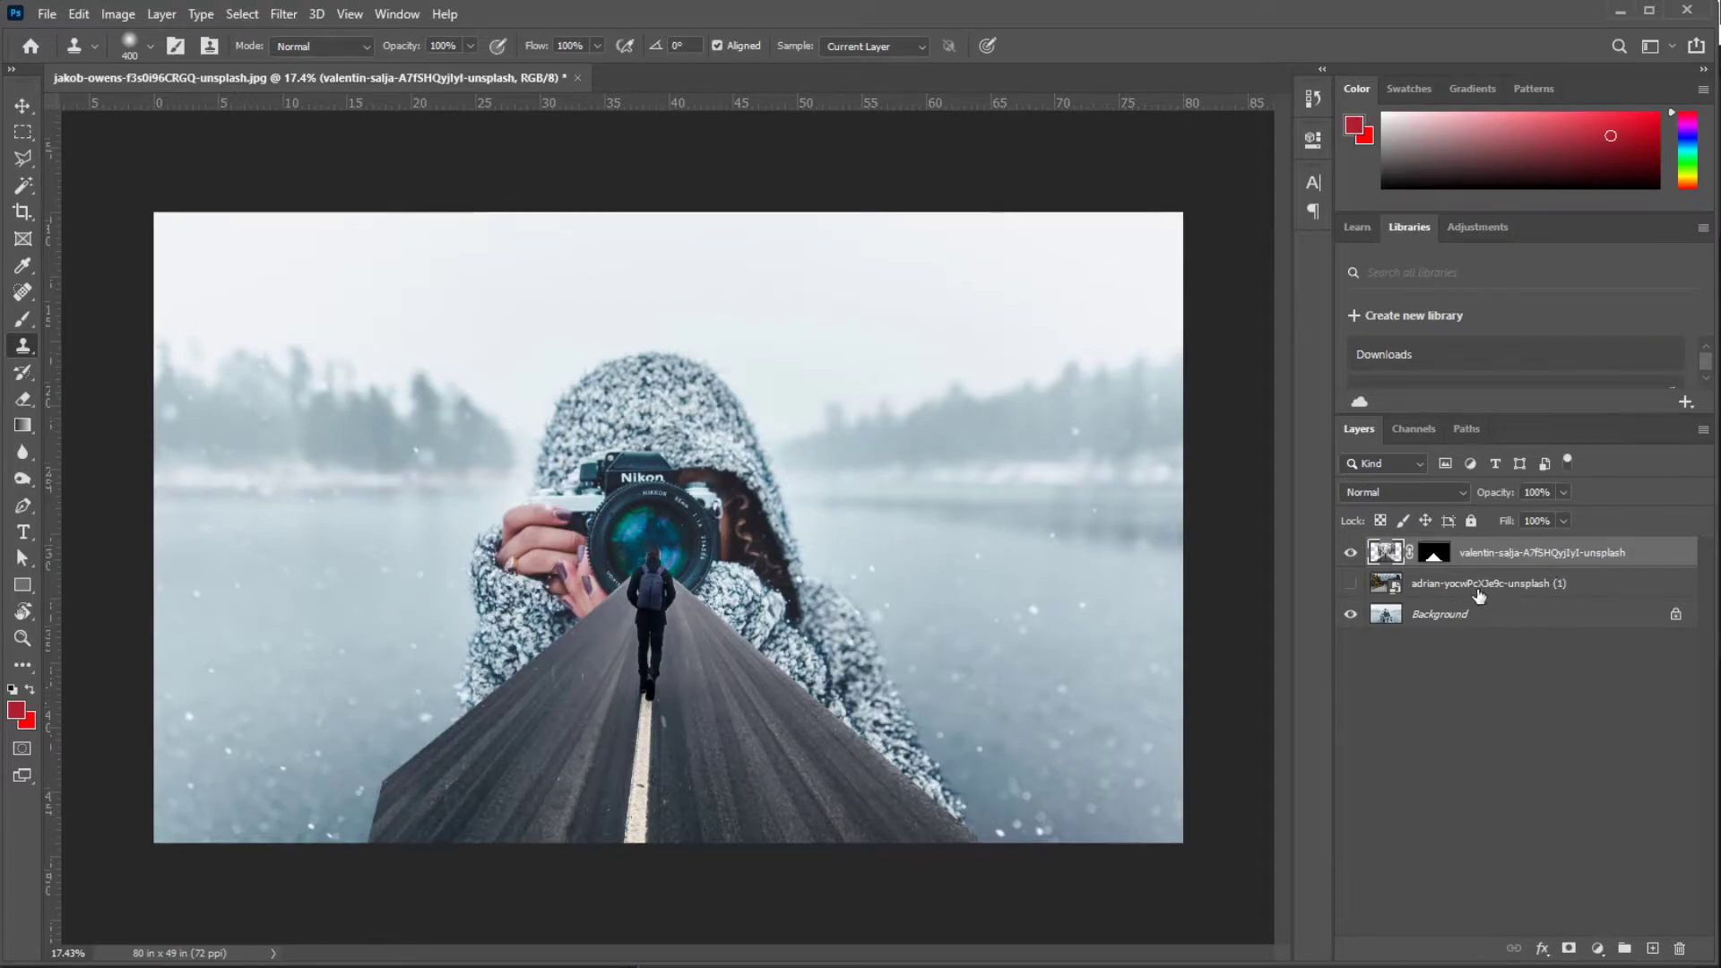
right_click(1433, 554)
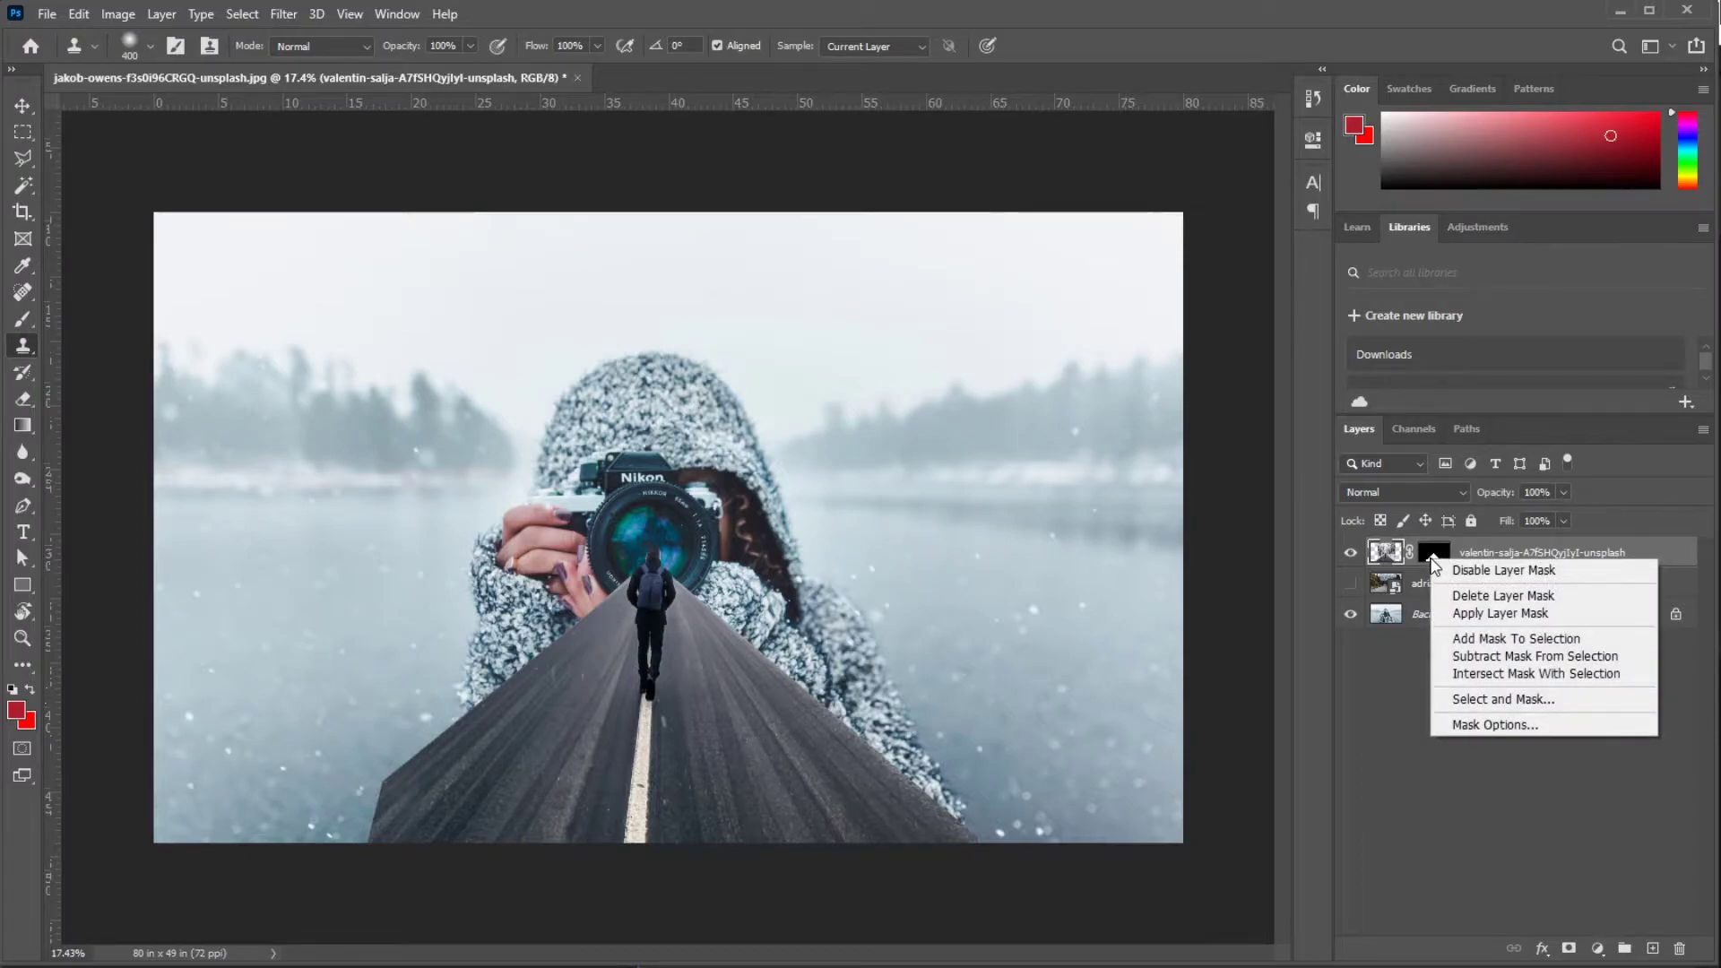
click(1470, 613)
alt+click(491, 701)
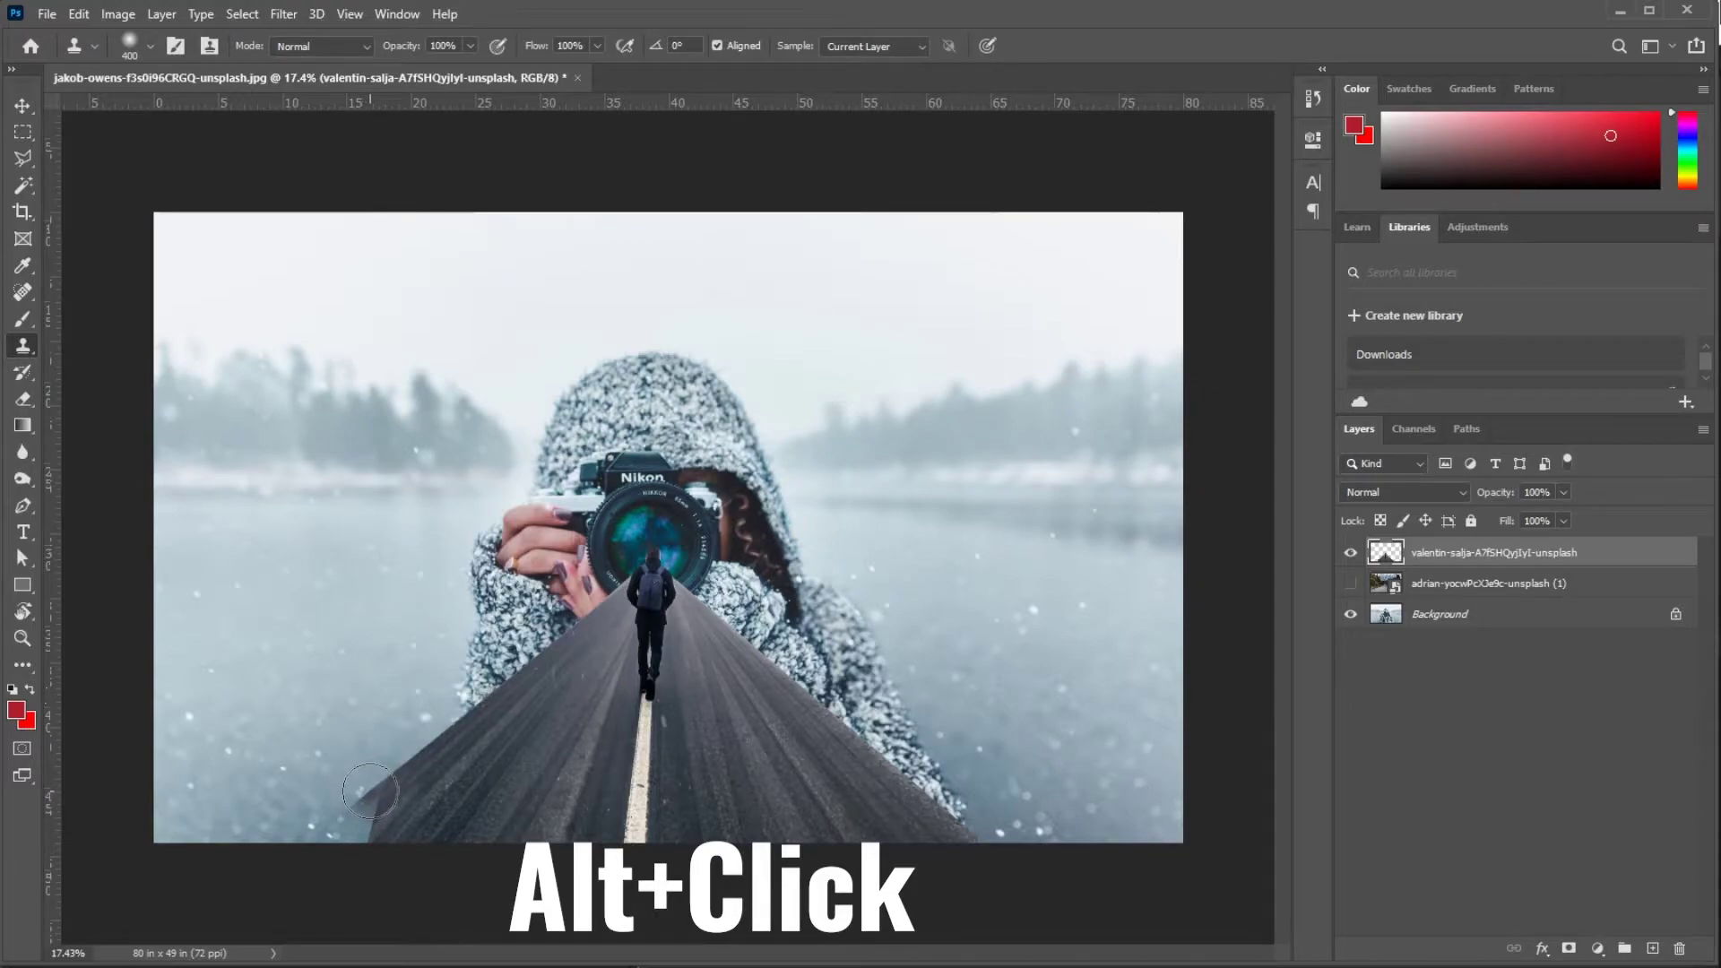
mouse_move(370, 791)
mouse_down()
mouse_move(362, 844)
mouse_move(342, 811)
mouse_move(339, 857)
mouse_move(377, 803)
mouse_move(288, 864)
mouse_up()
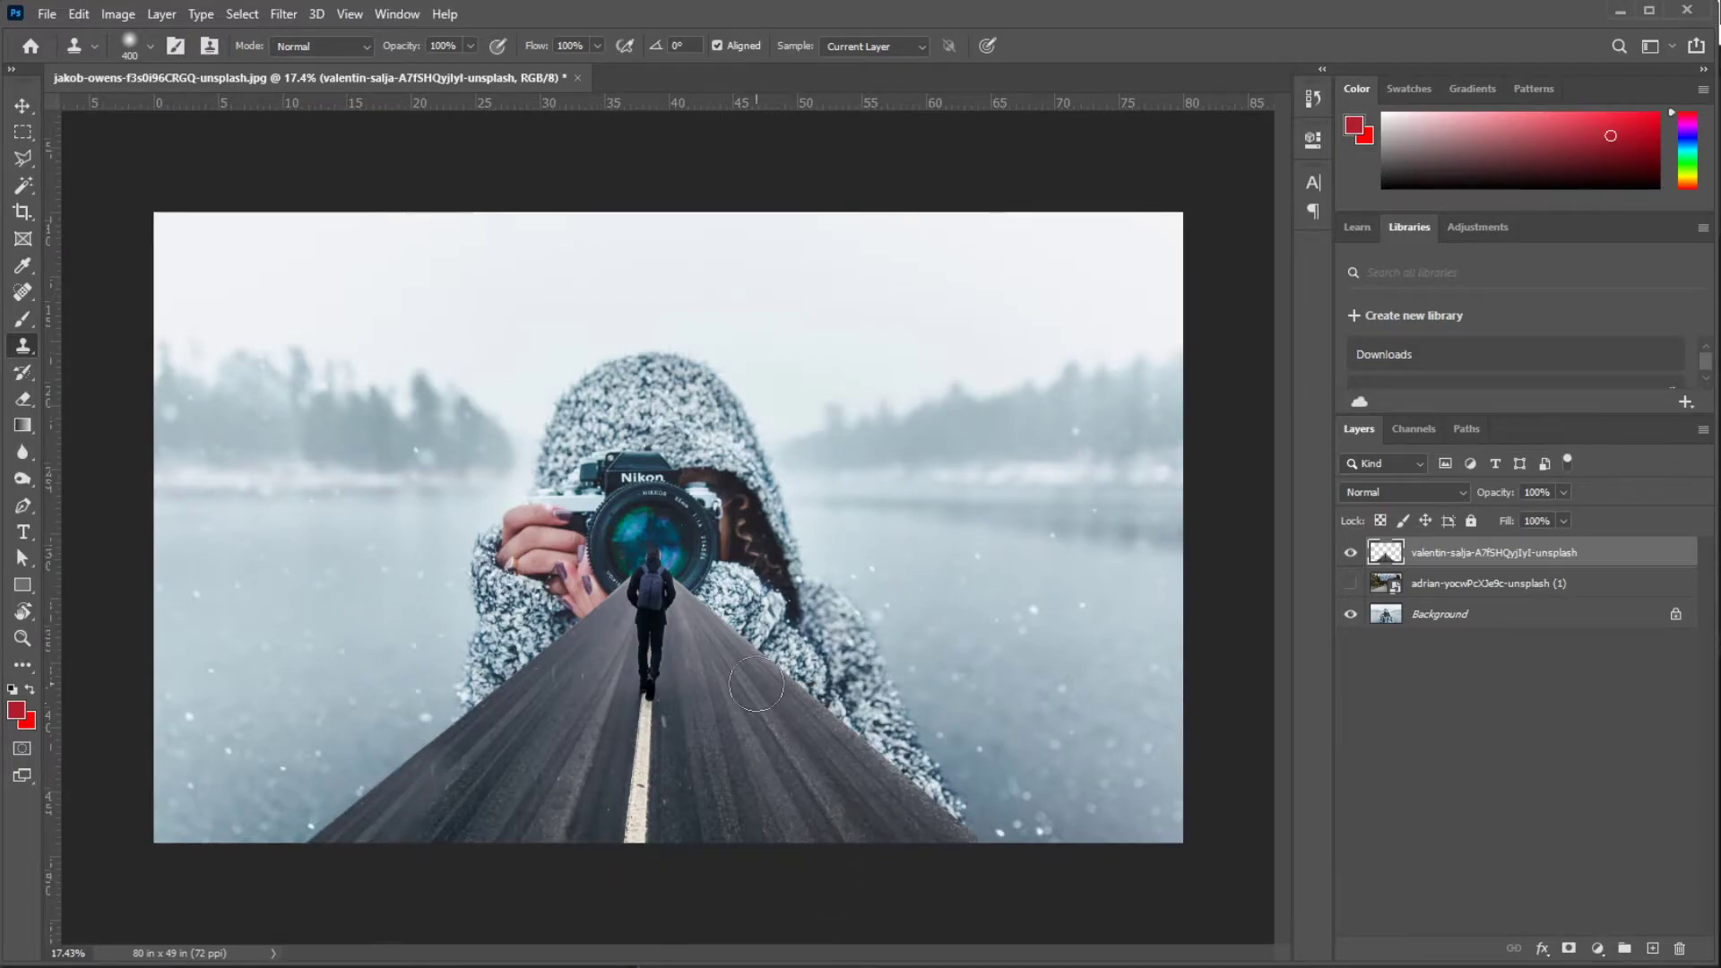
Trace a closed Pen tool path along the man's head, ears and collar and around the white fringe outside them
key(z)
drag(670, 575, 834, 599)
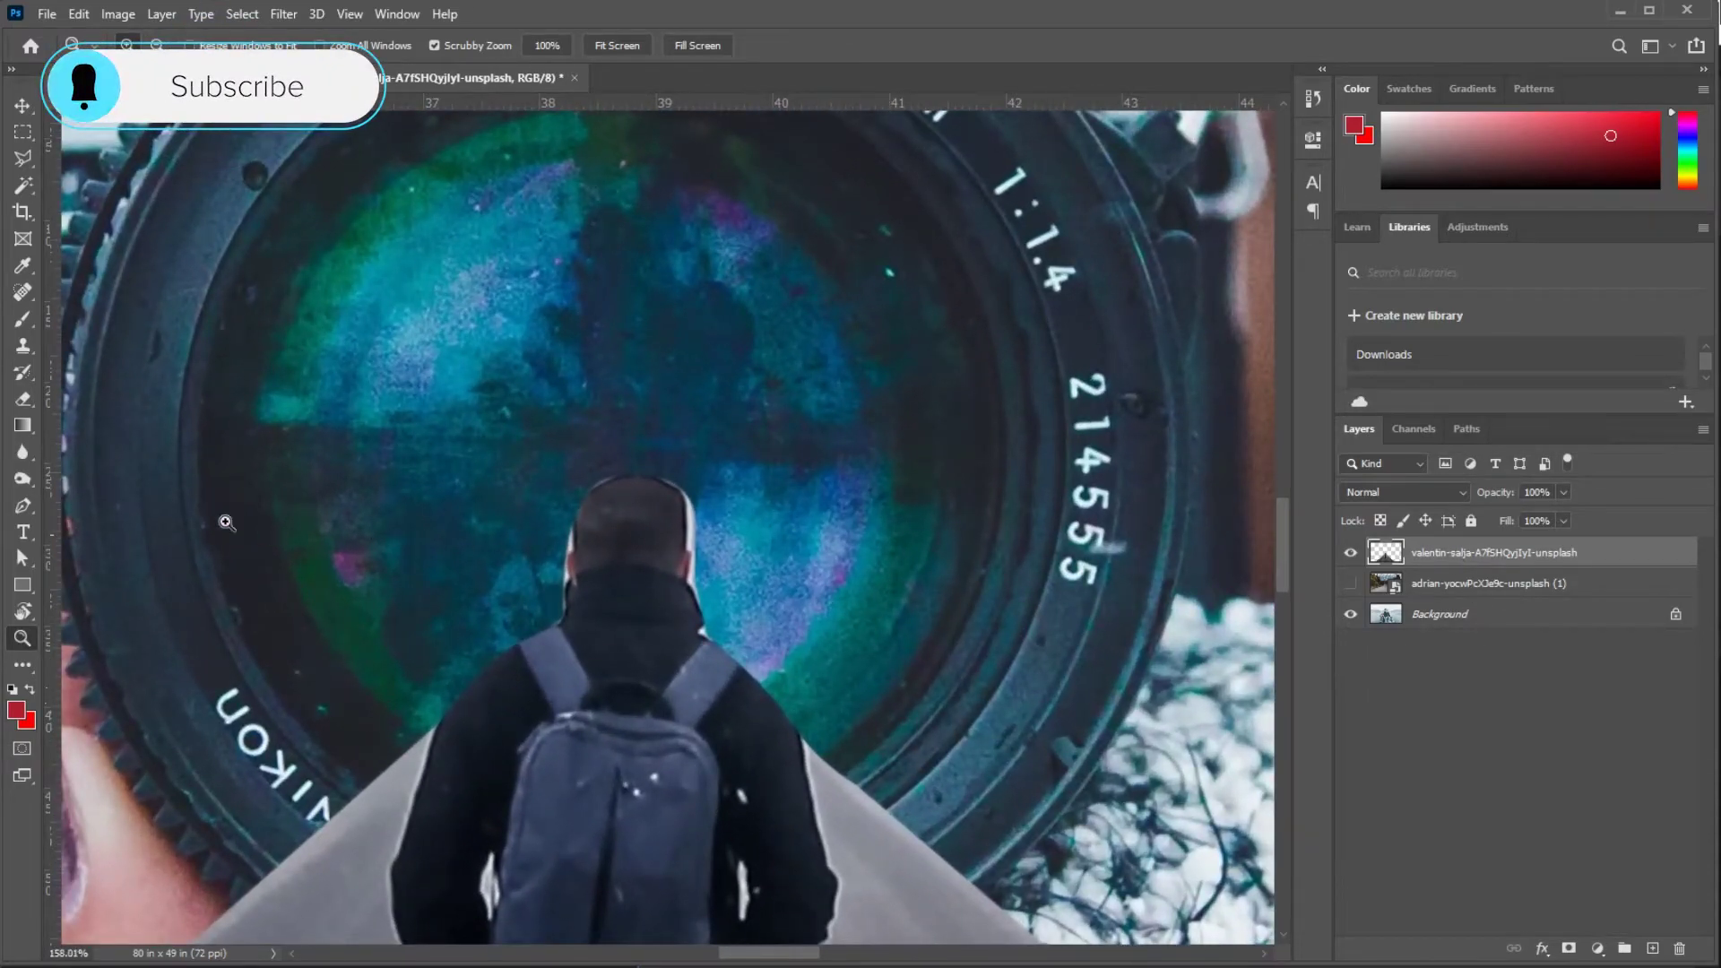
drag(564, 594, 660, 615)
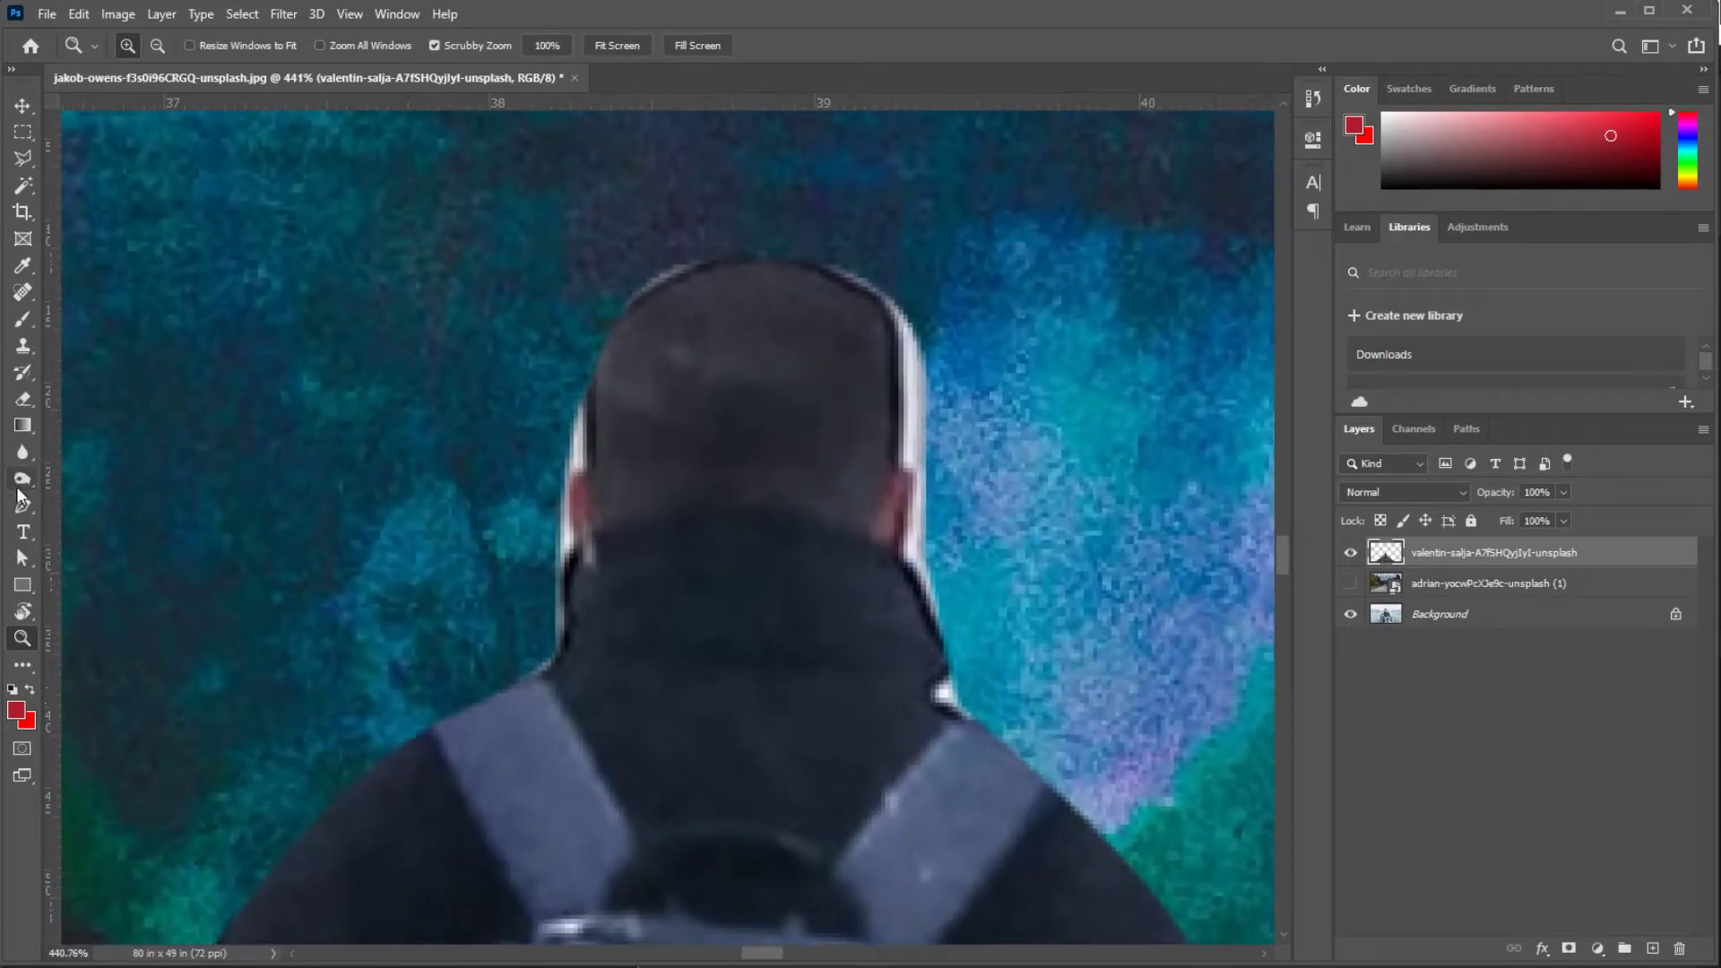
click(22, 503)
click(515, 684)
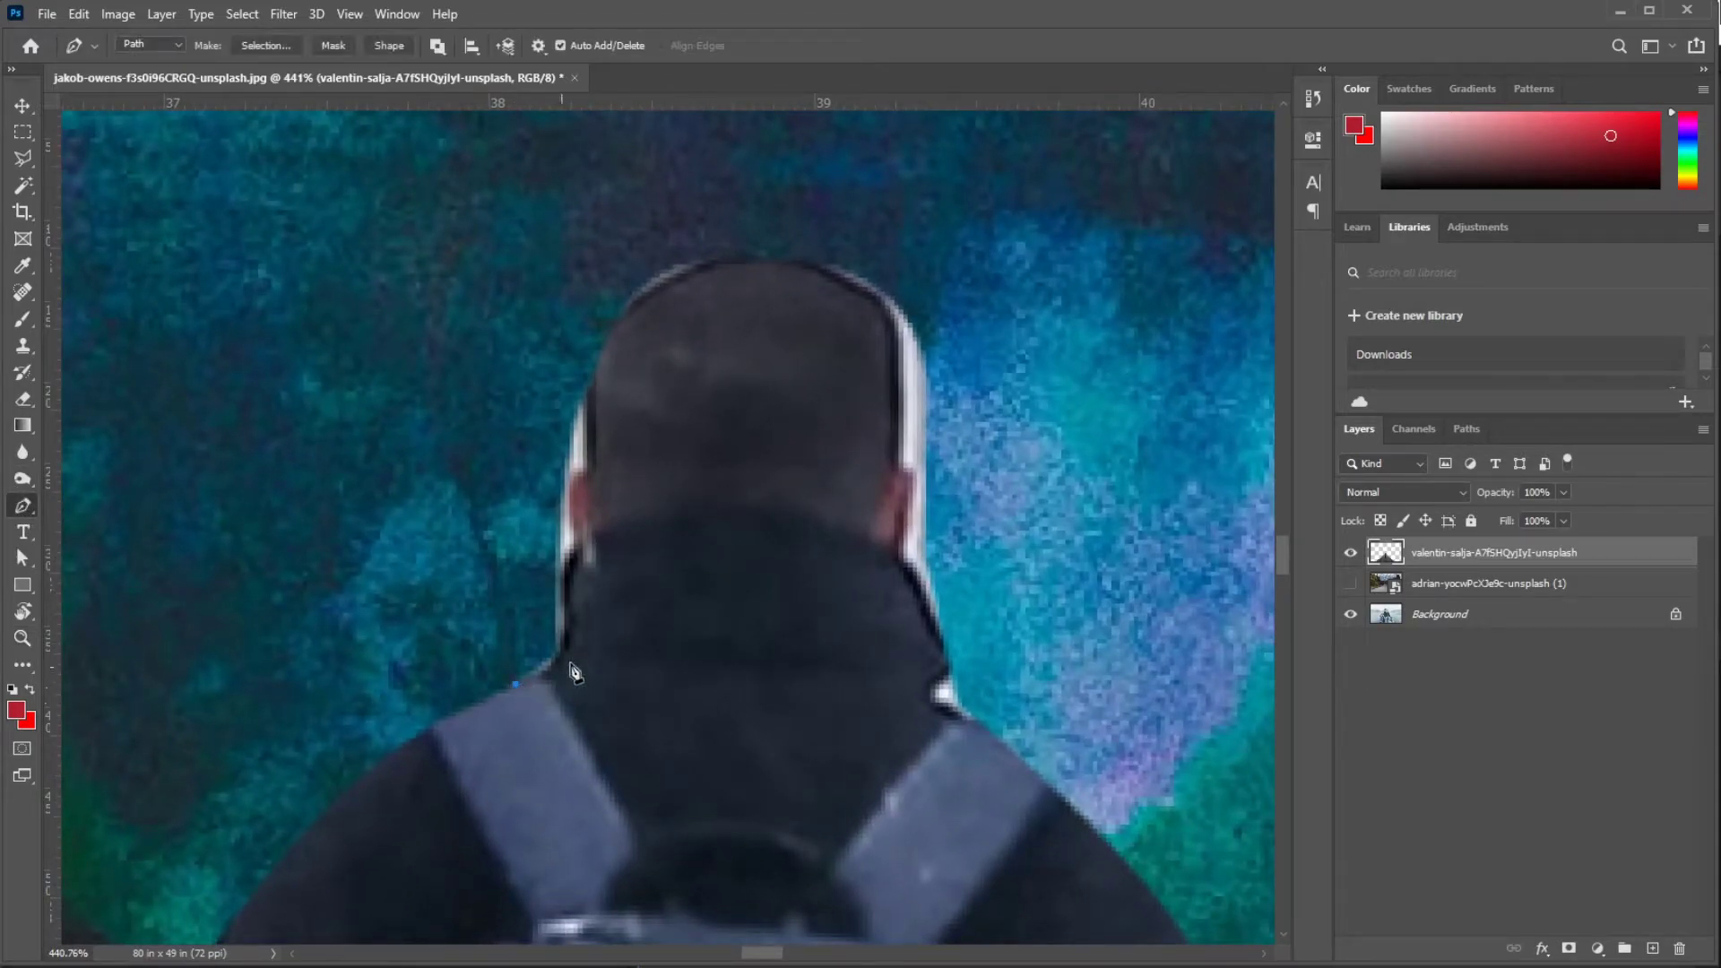
drag(574, 630, 587, 550)
drag(574, 471, 584, 475)
drag(605, 345, 631, 310)
drag(754, 260, 824, 265)
drag(893, 327, 899, 359)
click(898, 467)
drag(908, 520, 907, 518)
click(898, 558)
click(938, 638)
click(943, 653)
drag(920, 684, 911, 699)
click(1097, 792)
click(971, 174)
click(608, 211)
click(455, 372)
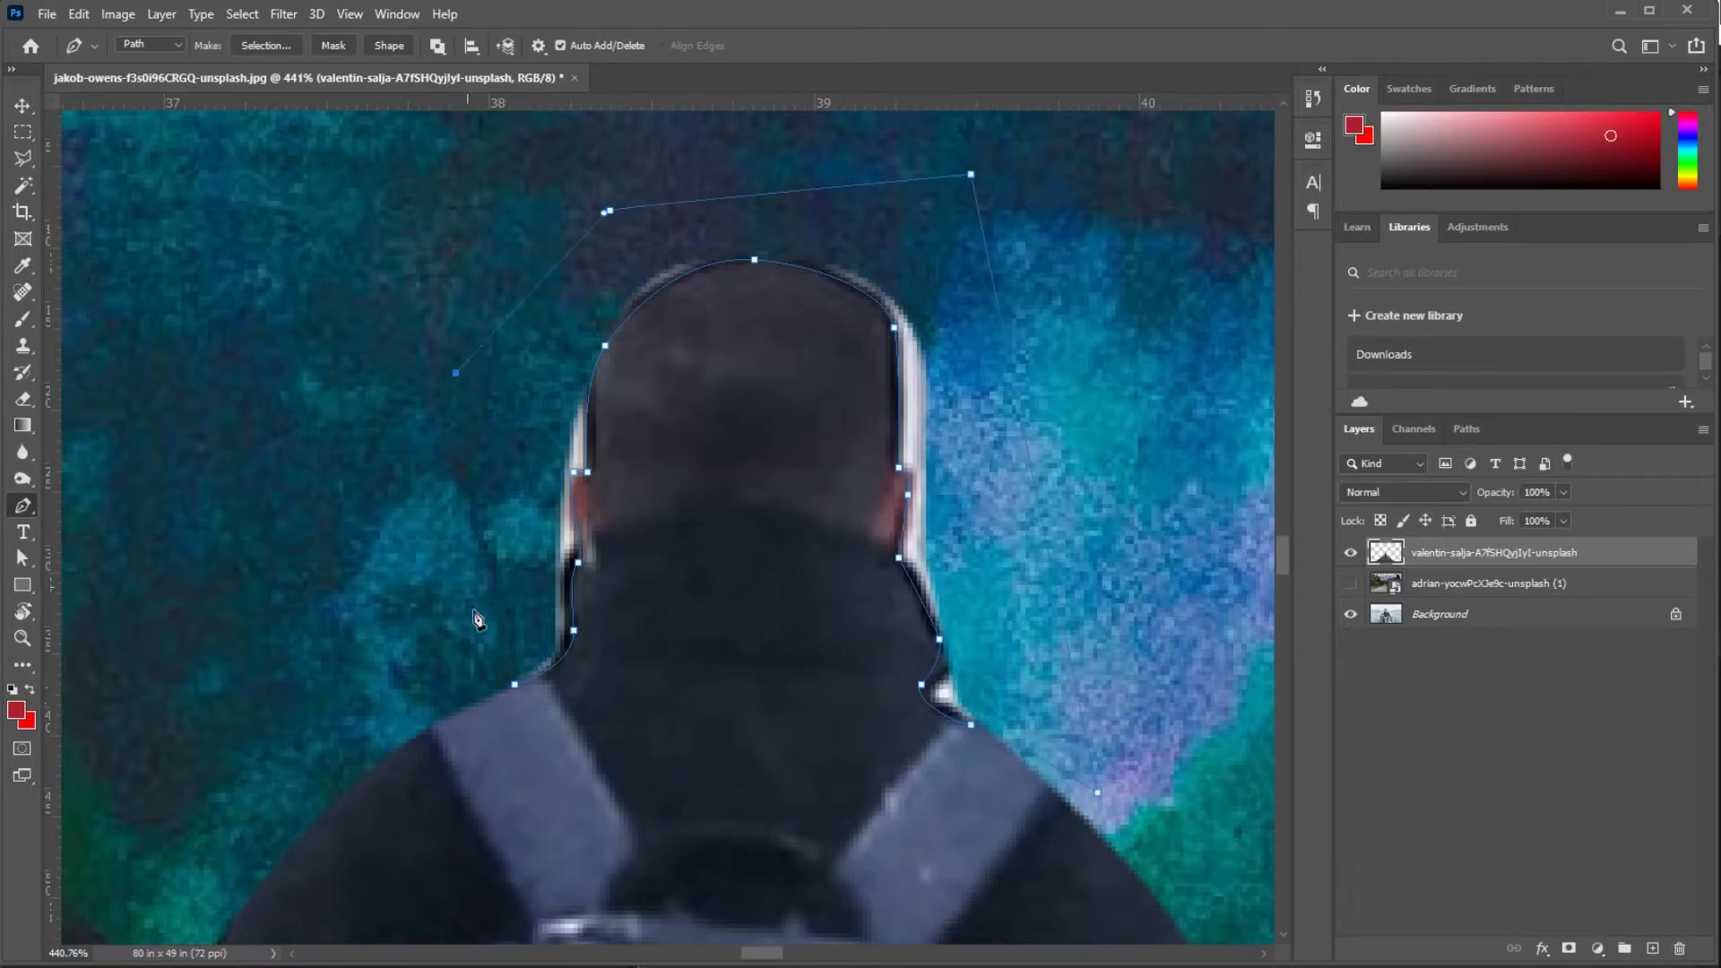
click(514, 687)
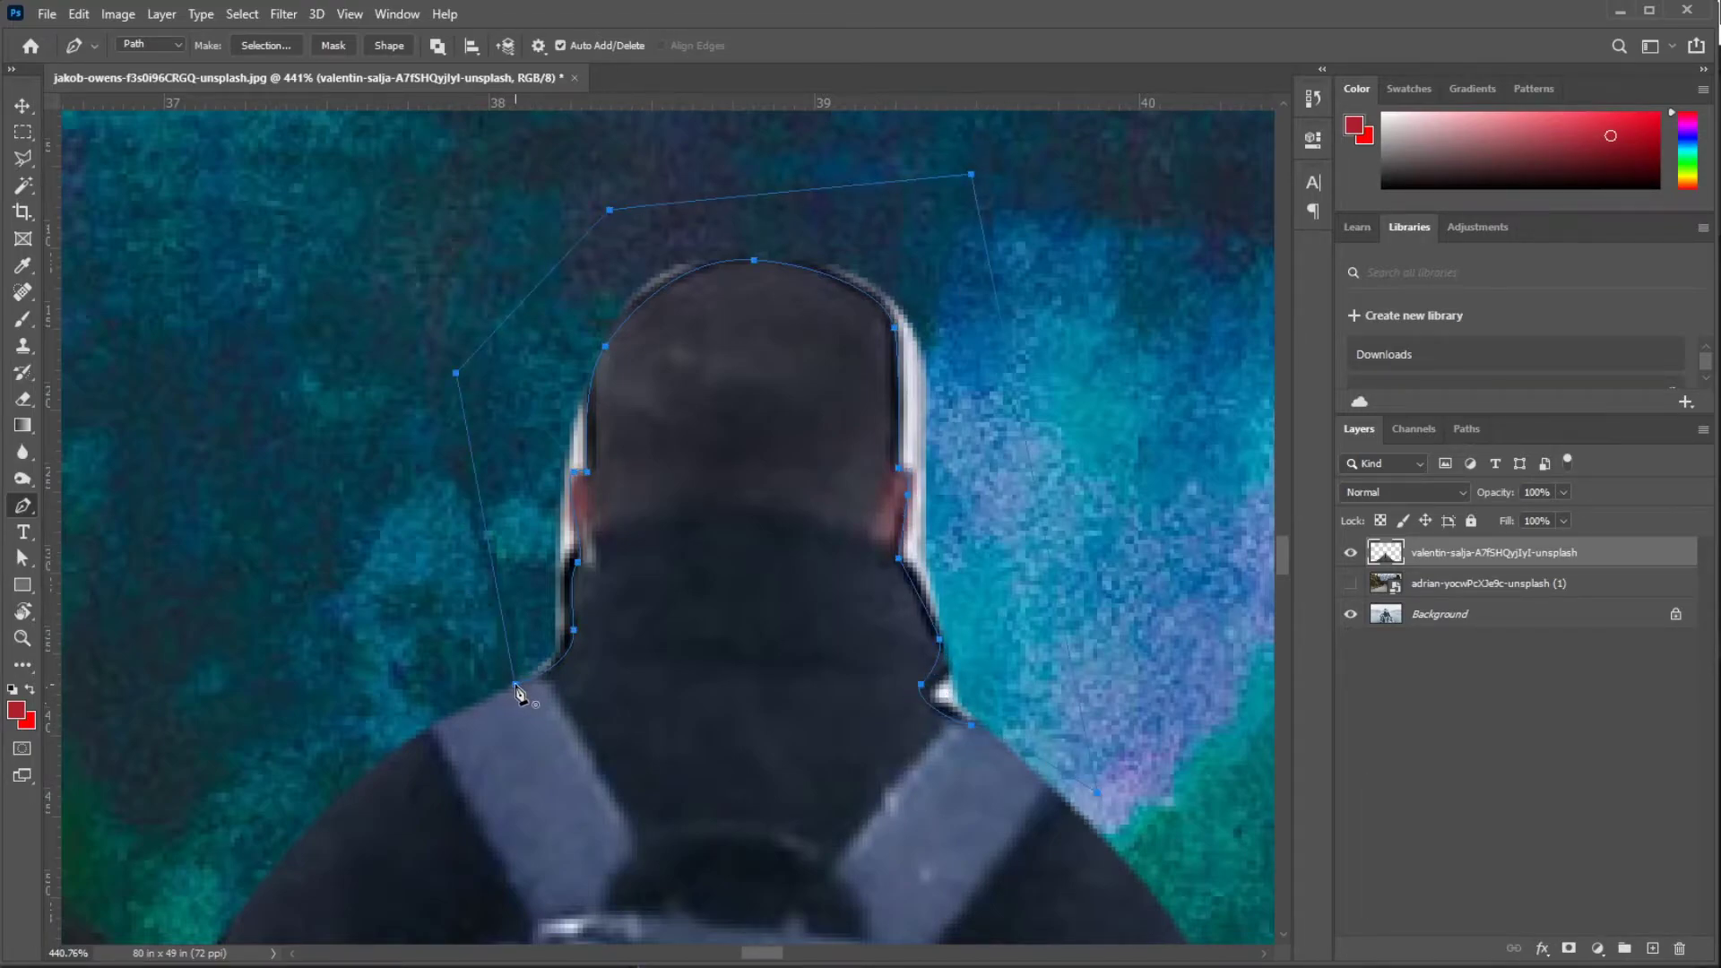
Load the head path as a selection, delete the white fringe from the road layer and deselect
click(1460, 429)
click(1564, 948)
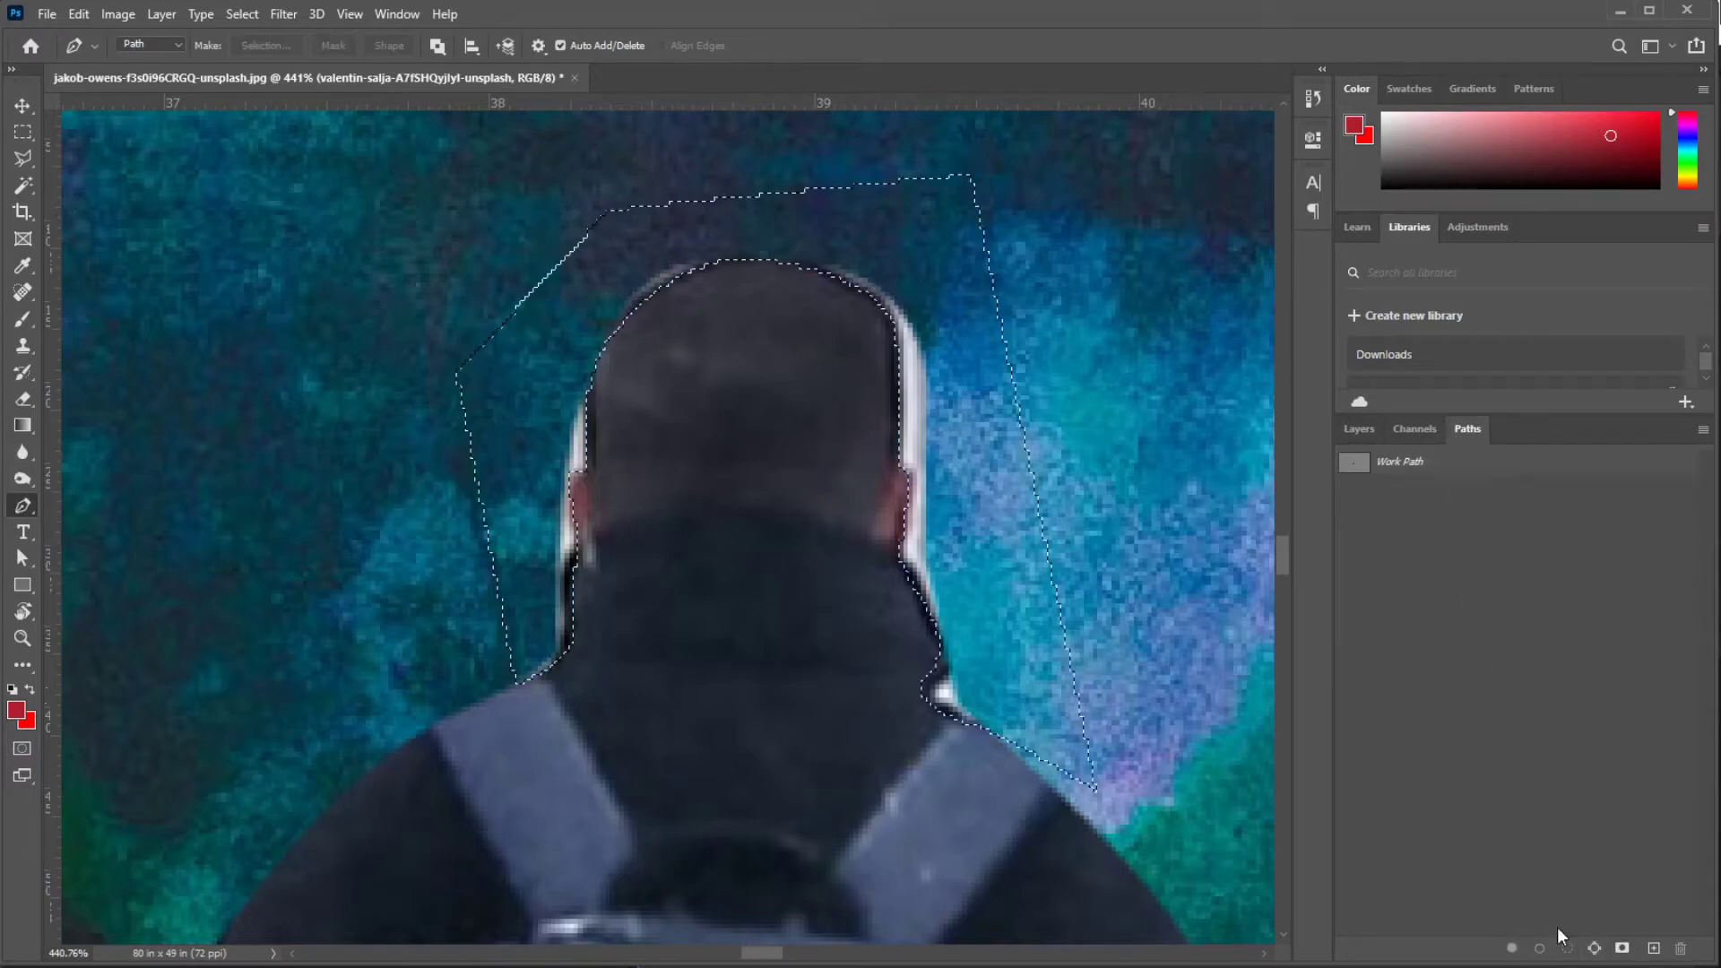
click(1378, 427)
key(BackSpace)
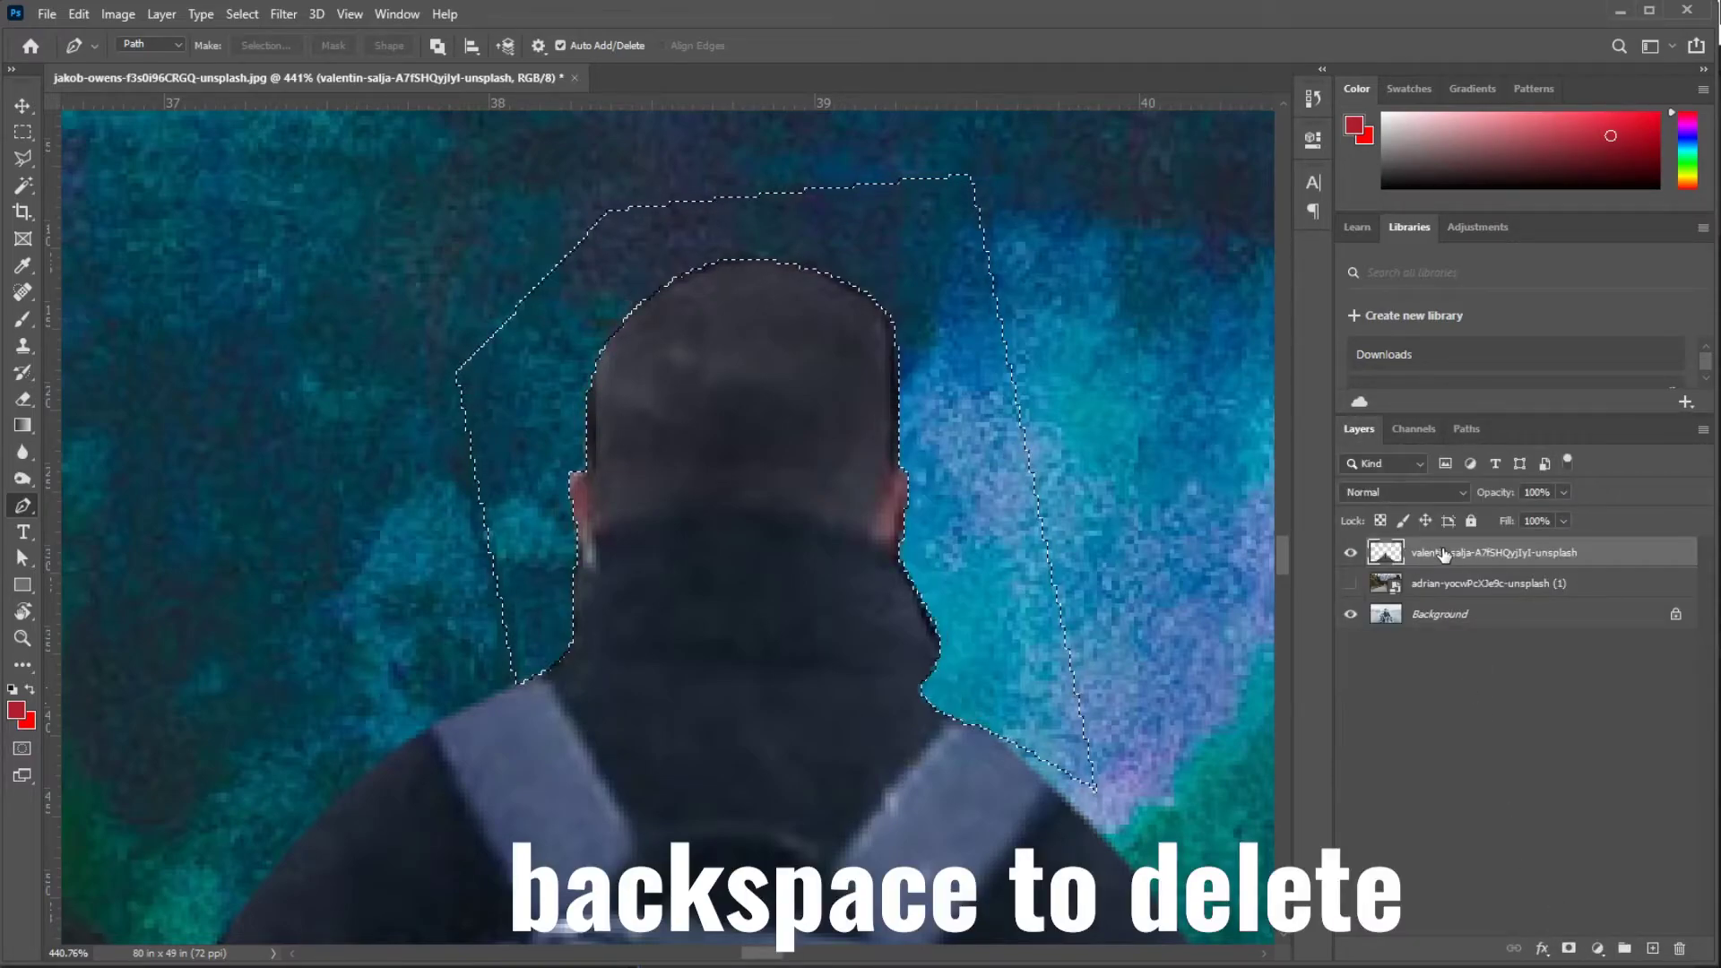
key(m)
key(ctrl+d)
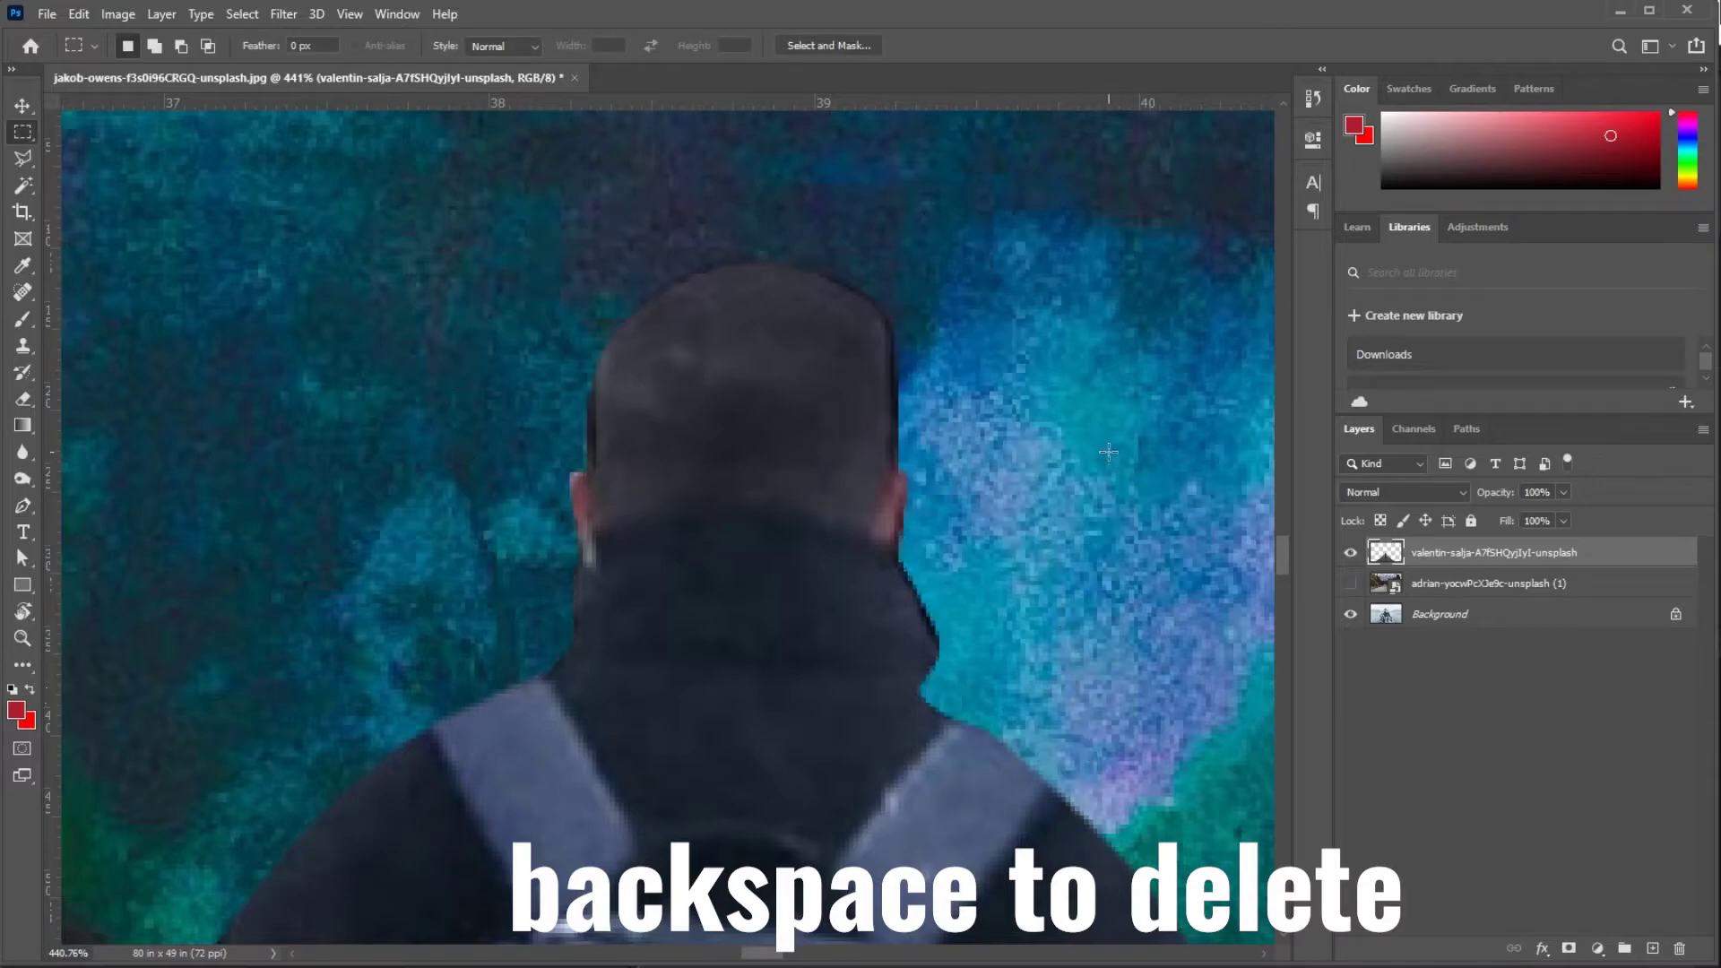
Place the original snowy forest road photo again as a new layer above the road cutout
key(z)
drag(853, 613, 592, 587)
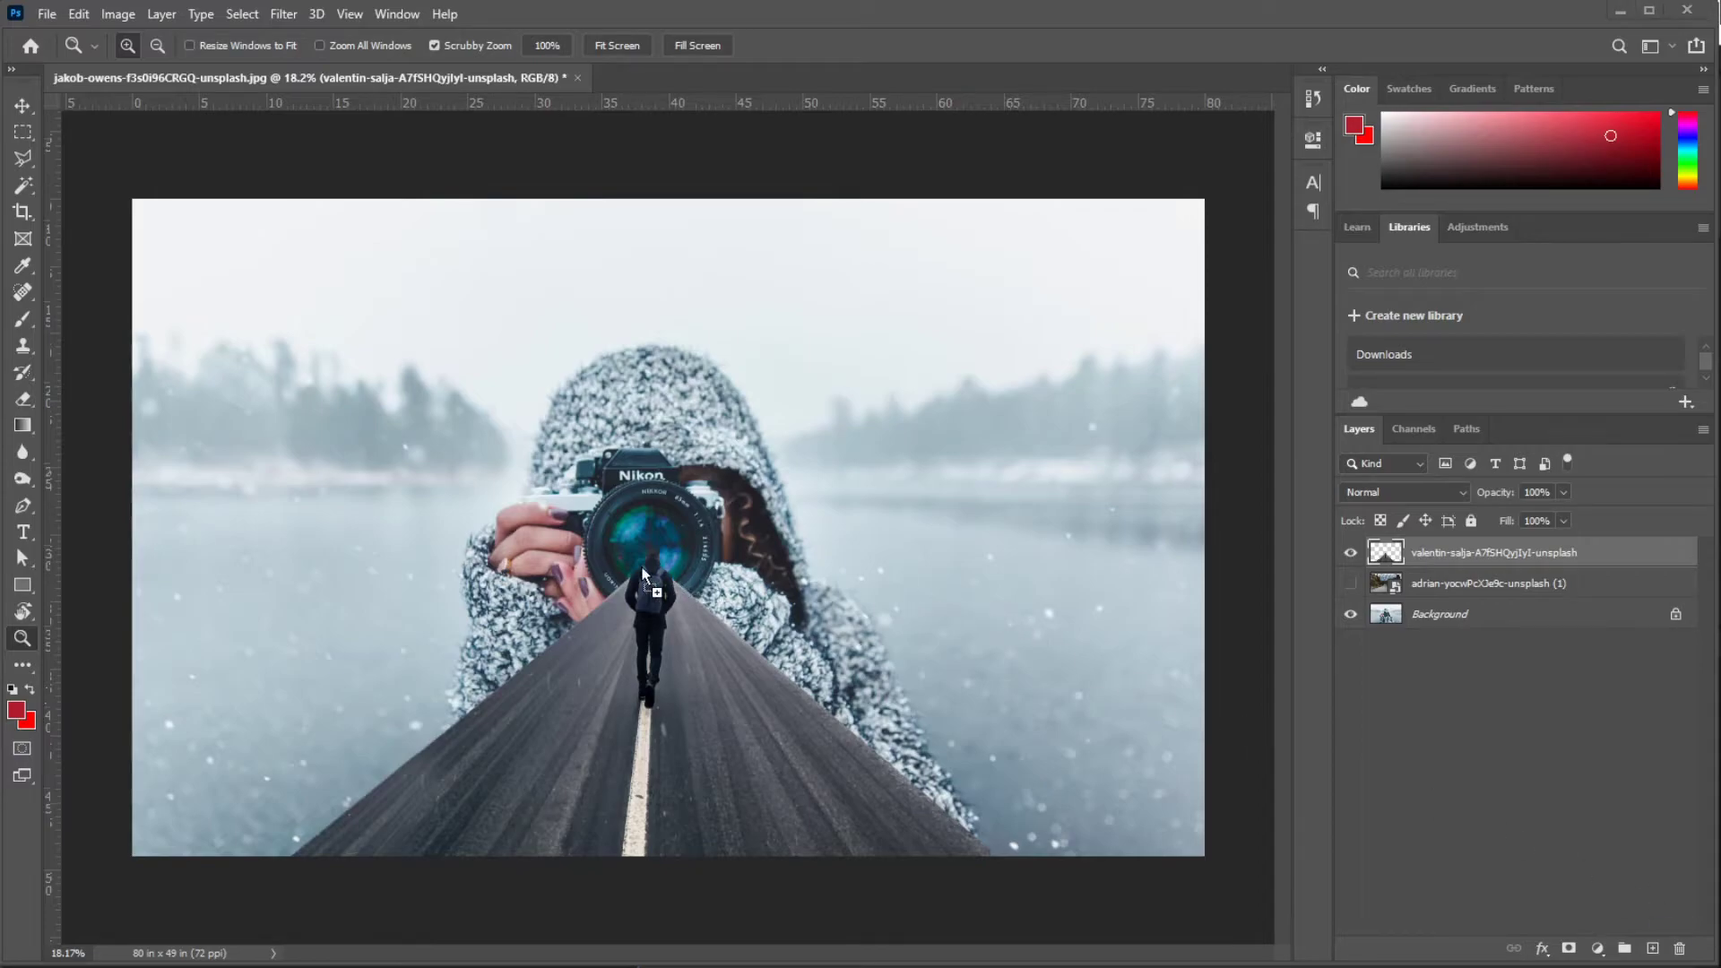
drag(1720, 572, 642, 572)
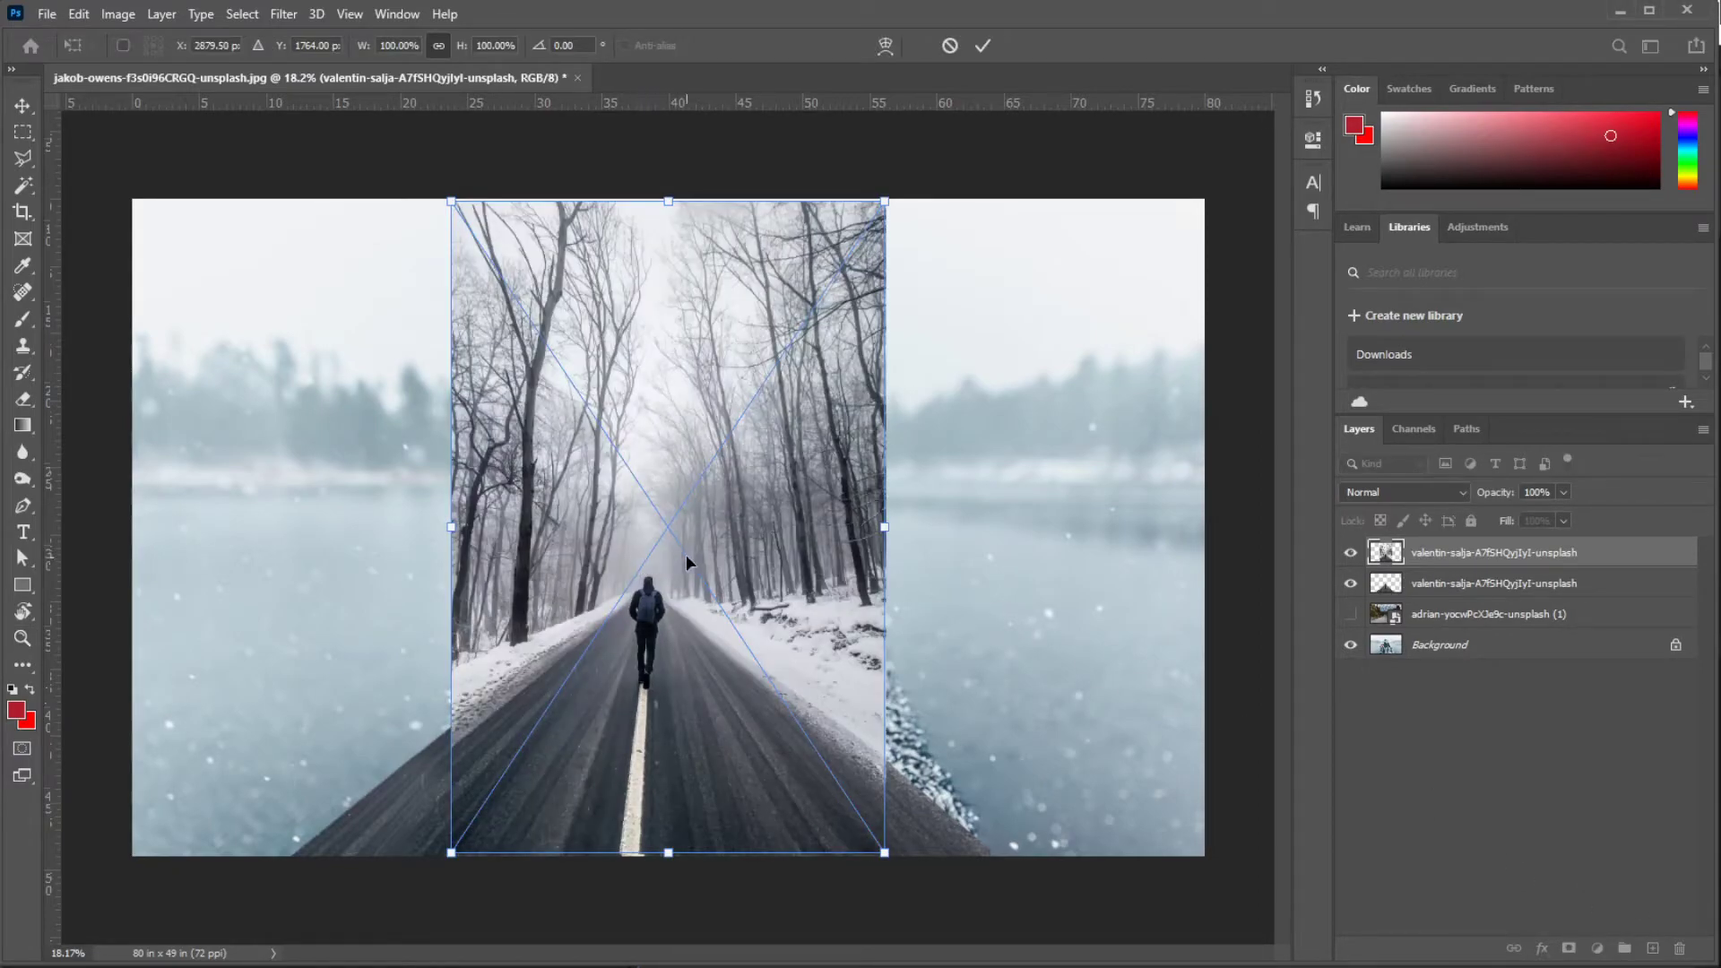
key(Return)
key(z)
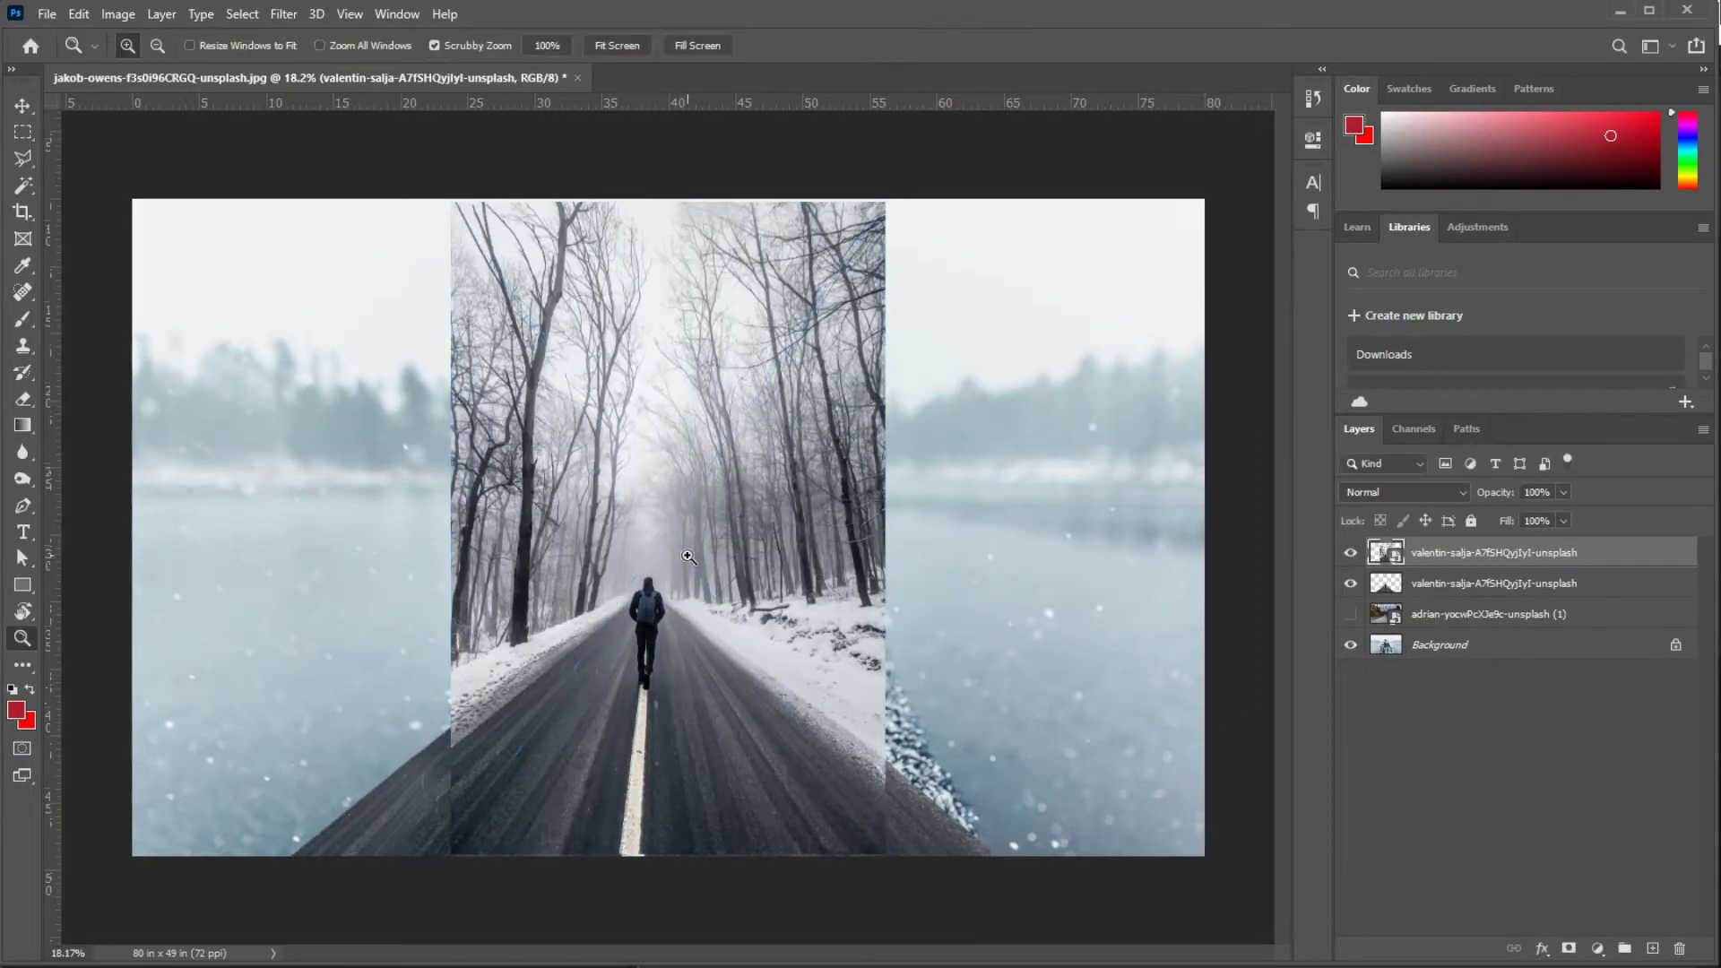
Select a circle of foggy trees just above the man with the Elliptical Marquee and copy it onto a new layer
drag(22, 131, 72, 152)
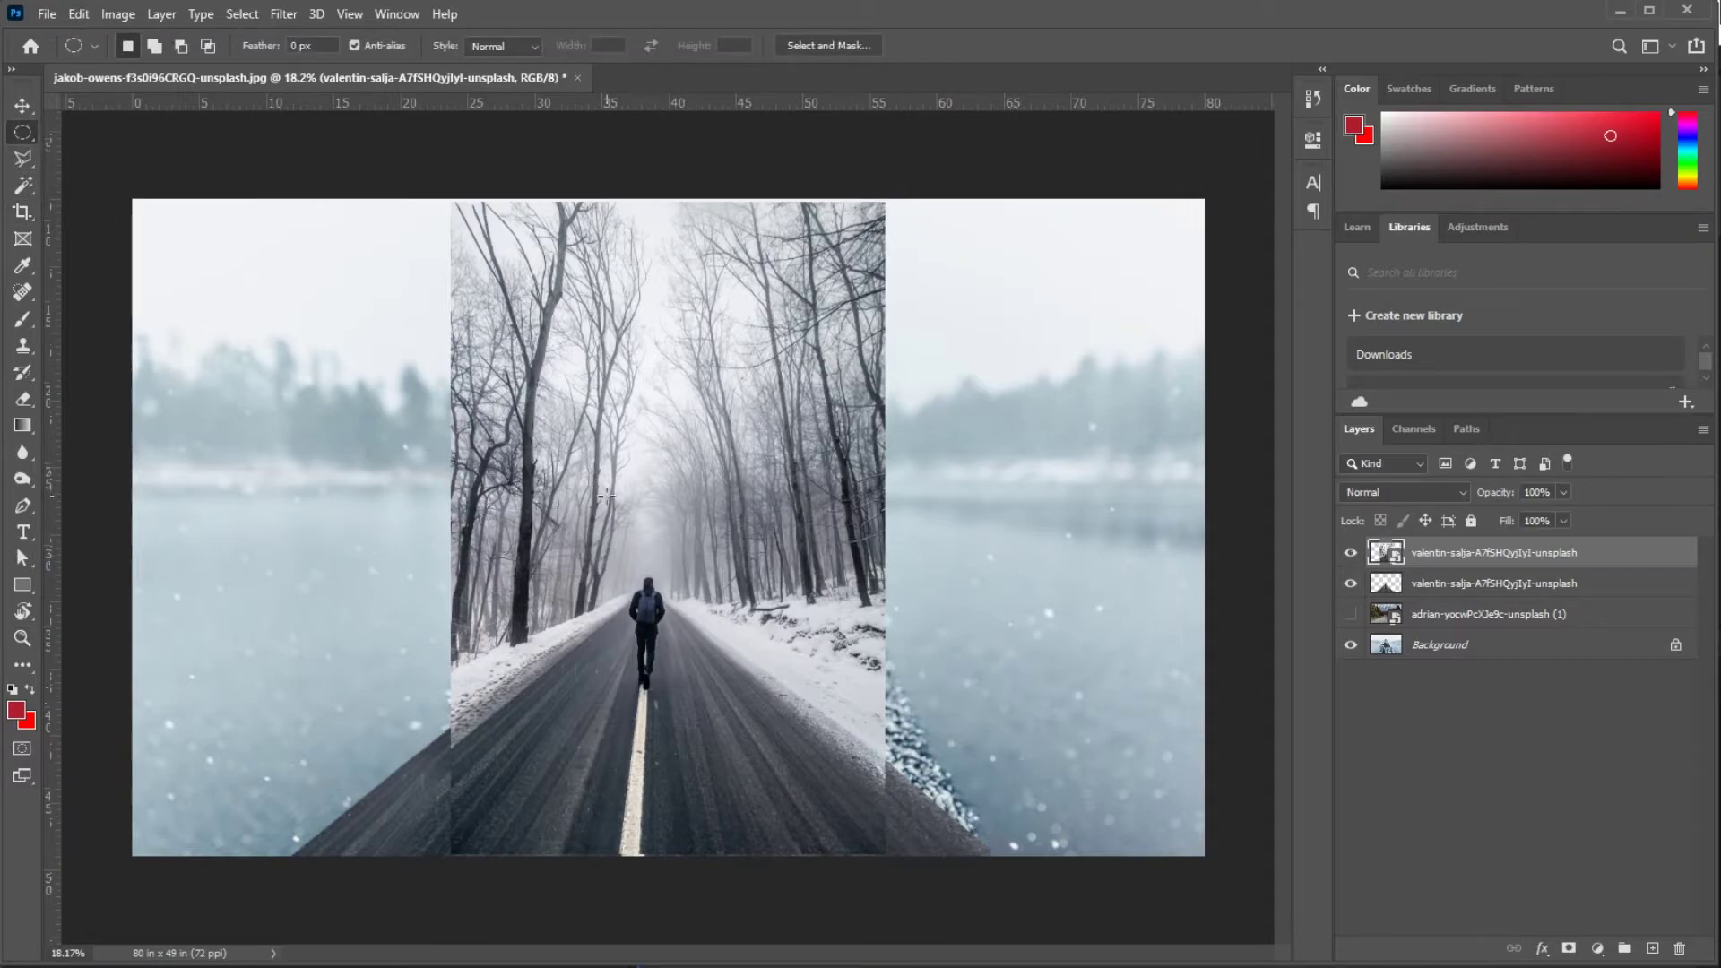
drag(612, 492, 665, 545)
click(72, 15)
click(121, 146)
click(86, 15)
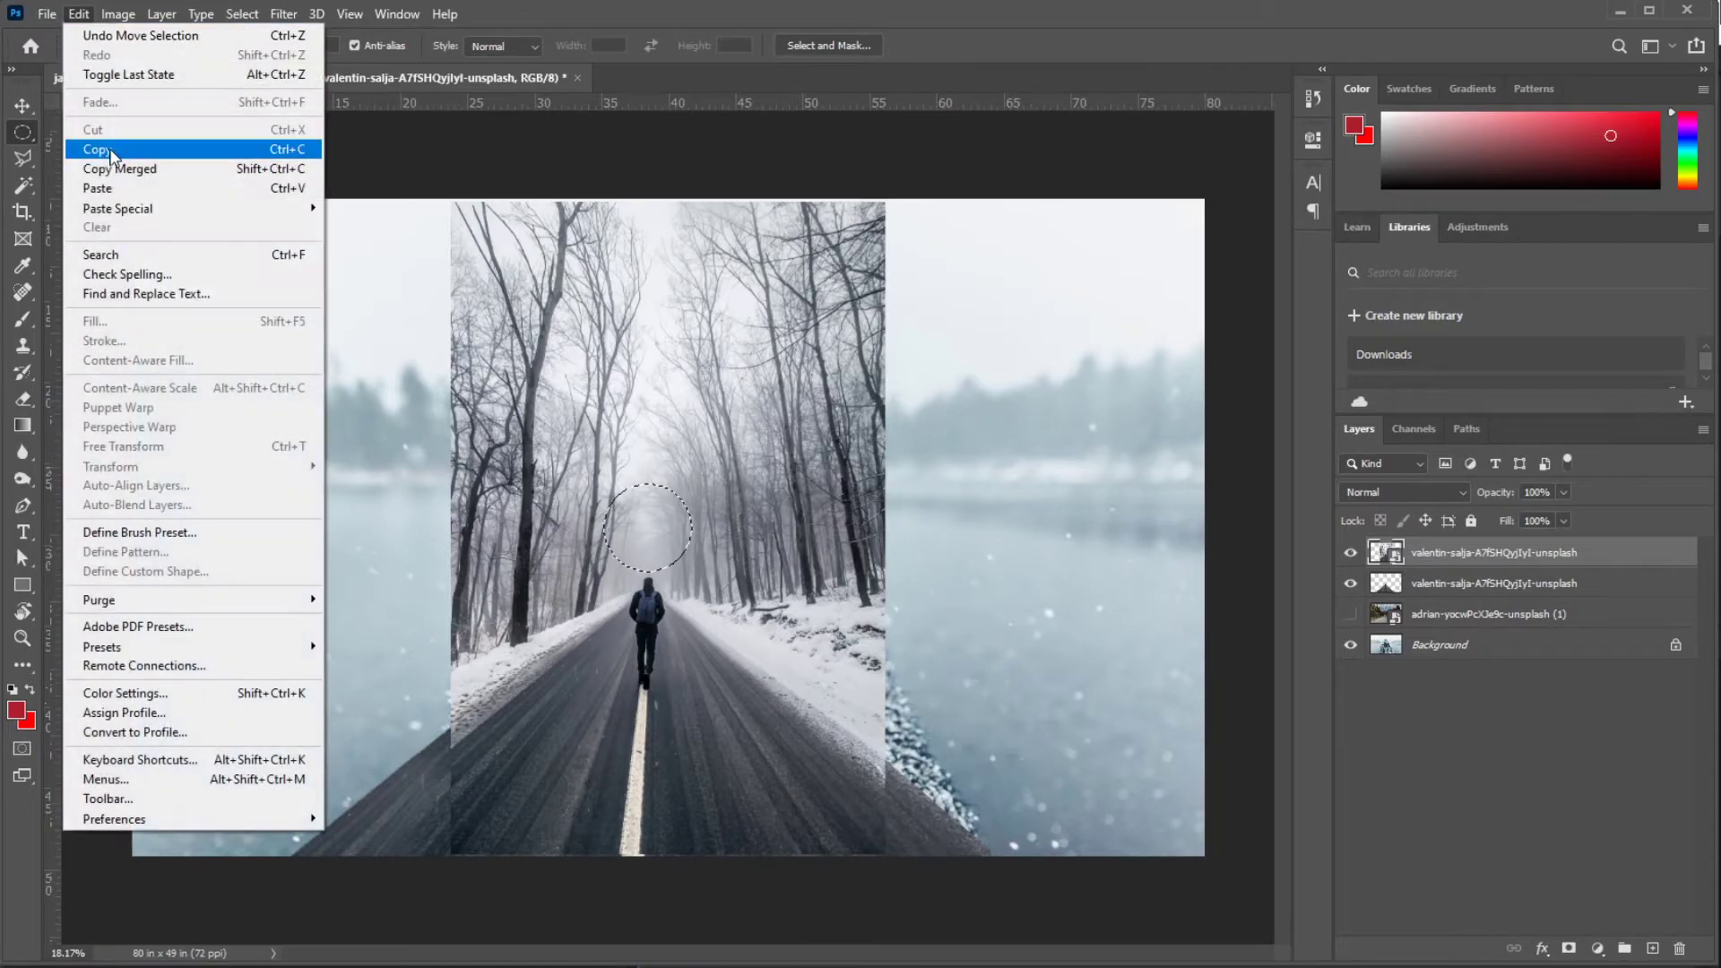
click(113, 187)
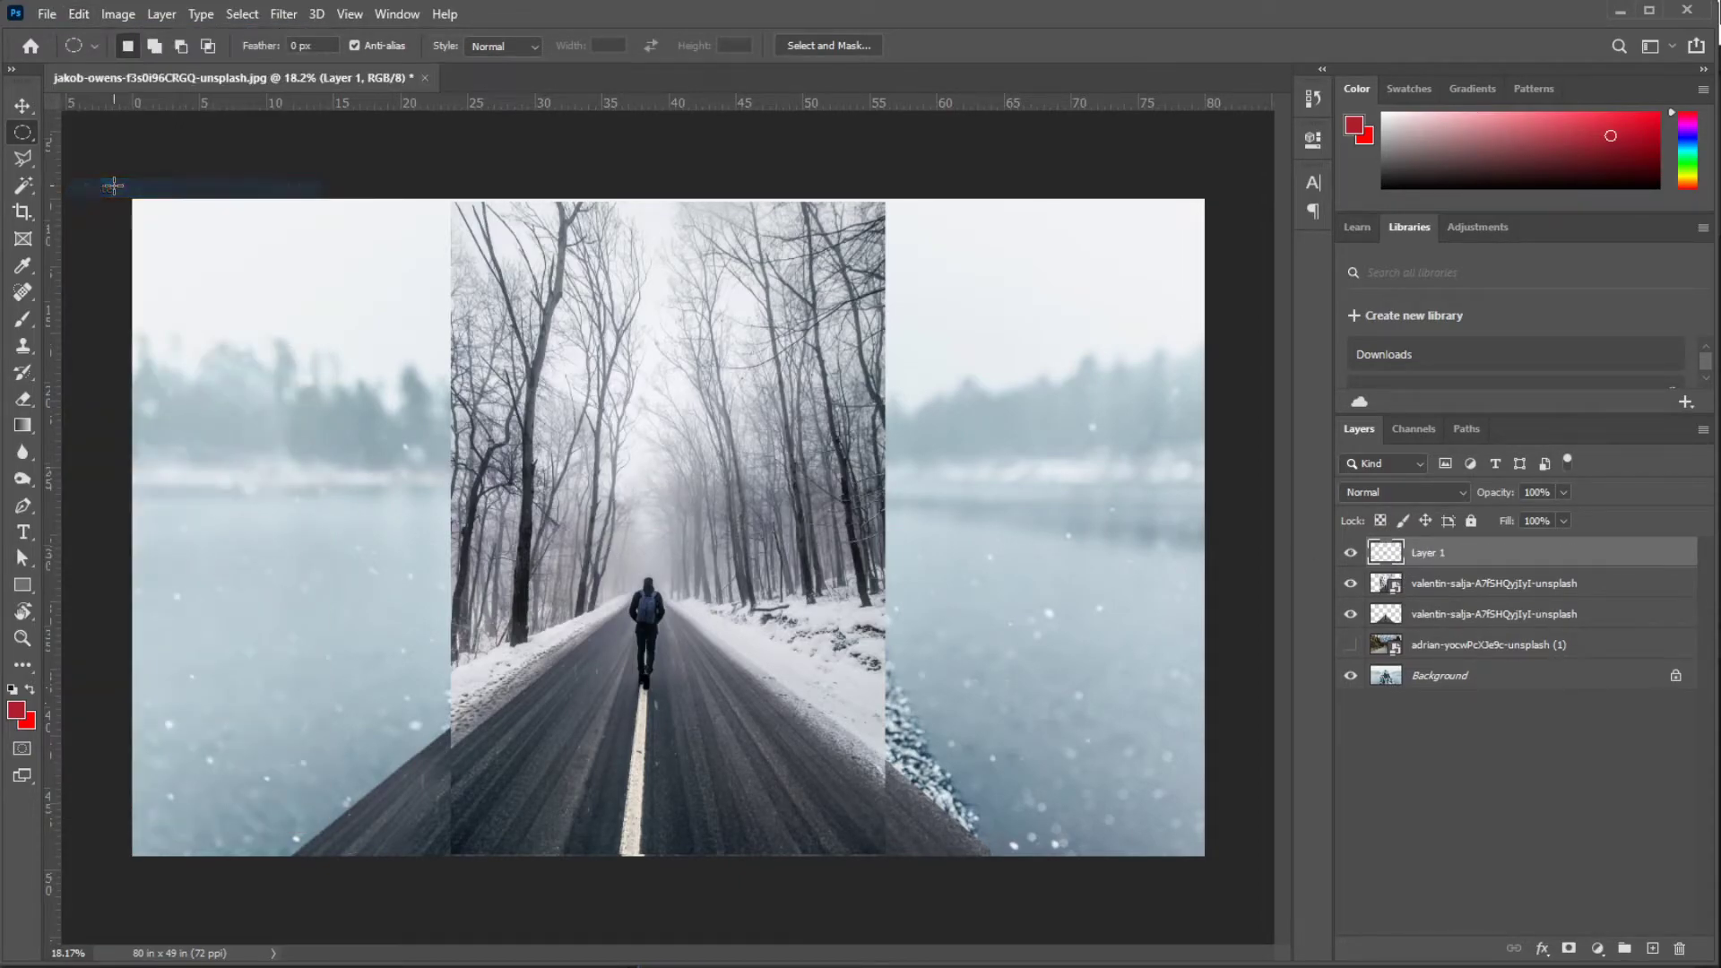
Hide the full forest photo, put the circular tree layer beneath the road cutout and position it over the camera lens
click(1347, 584)
drag(1425, 560, 1441, 618)
key(v)
drag(653, 514, 732, 570)
Scale up the circular tree layer and reposition it so it fills the opening of the camera lens
click(22, 638)
click(78, 13)
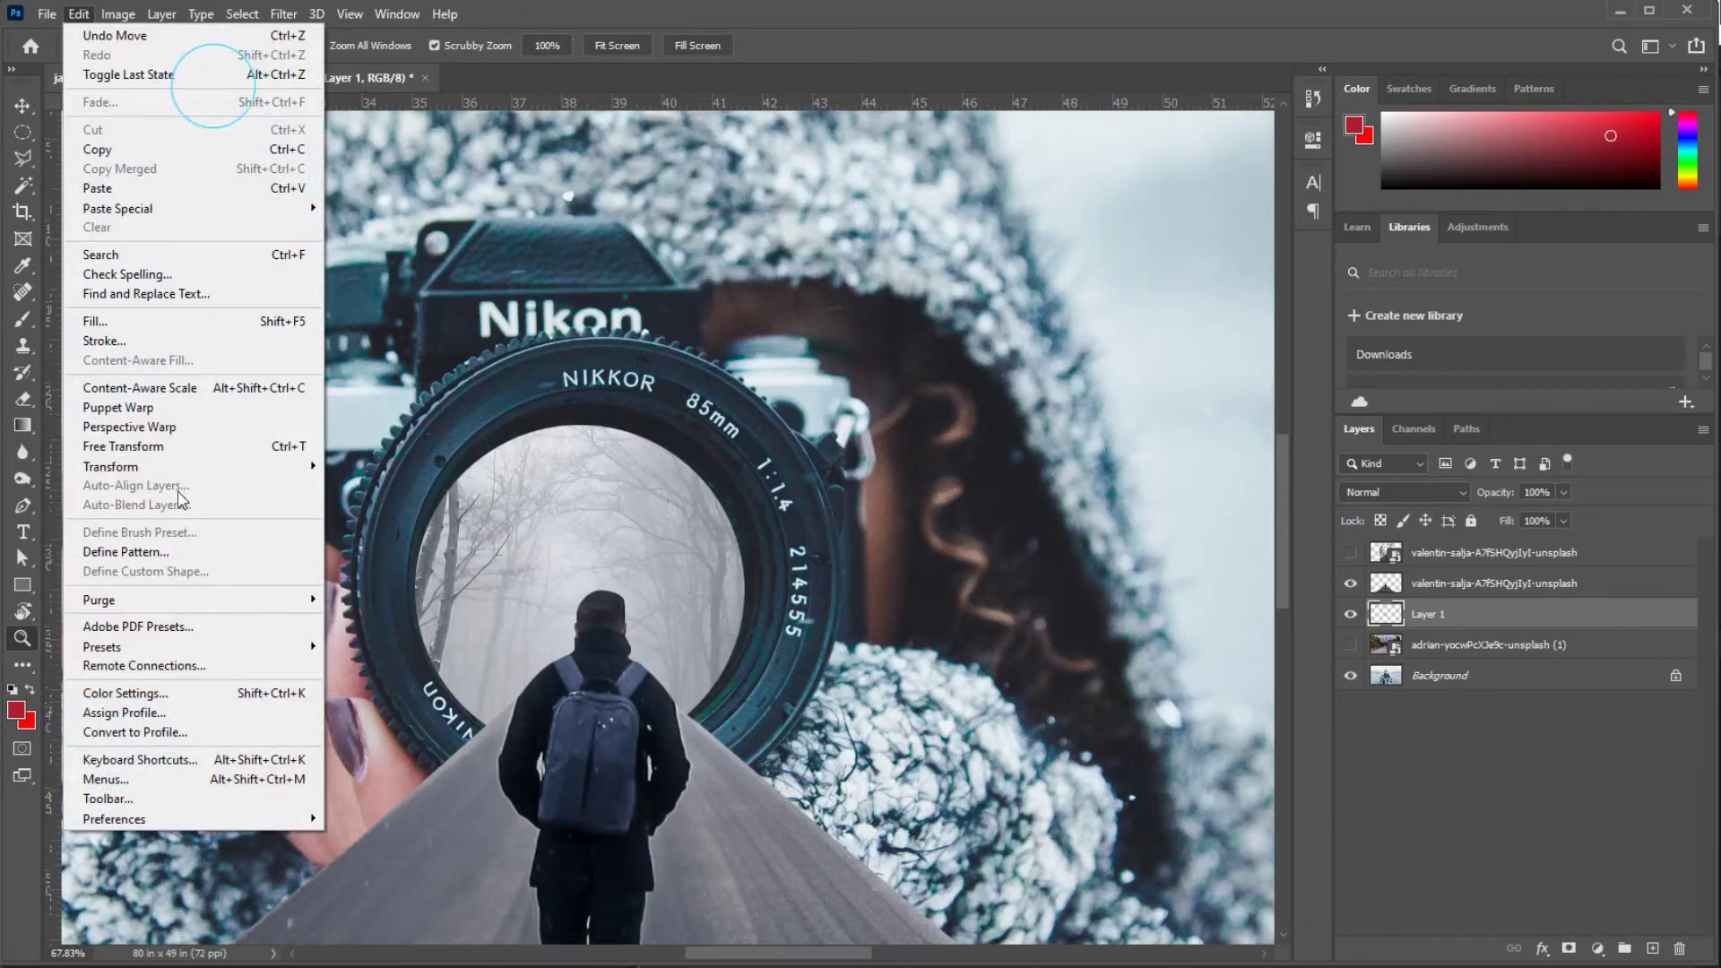
mouse_move(180, 466)
click(385, 493)
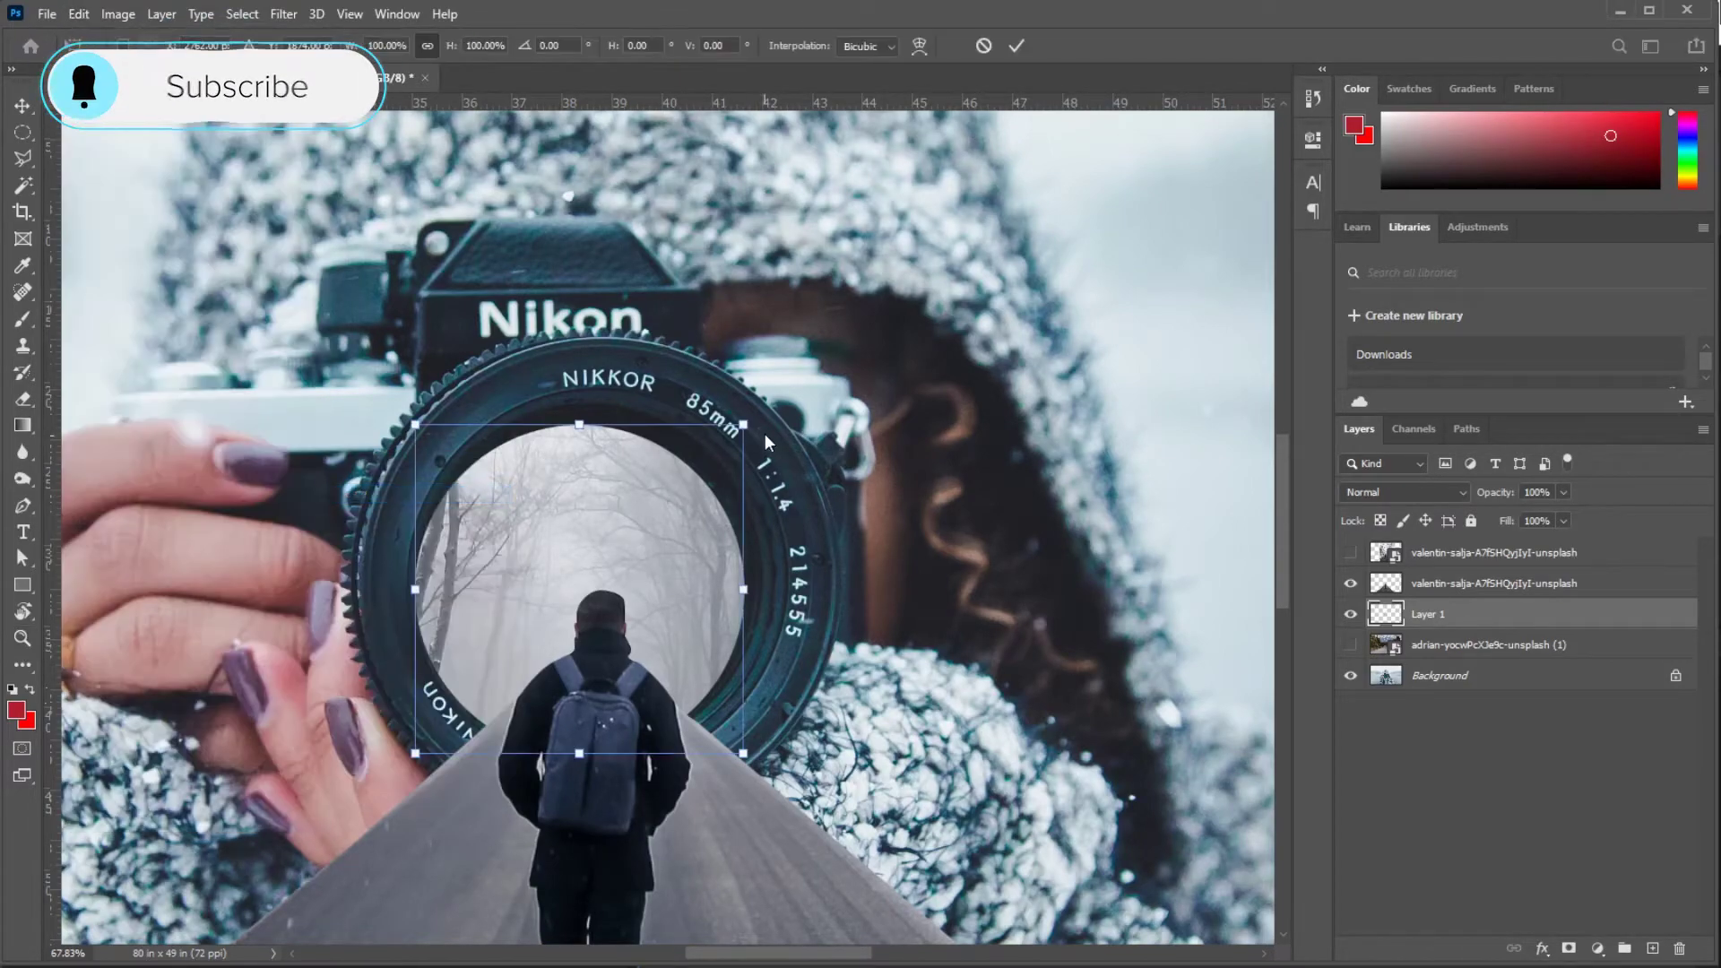
mouse_move(753, 416)
mouse_down()
mouse_move(748, 400)
mouse_move(771, 397)
mouse_up()
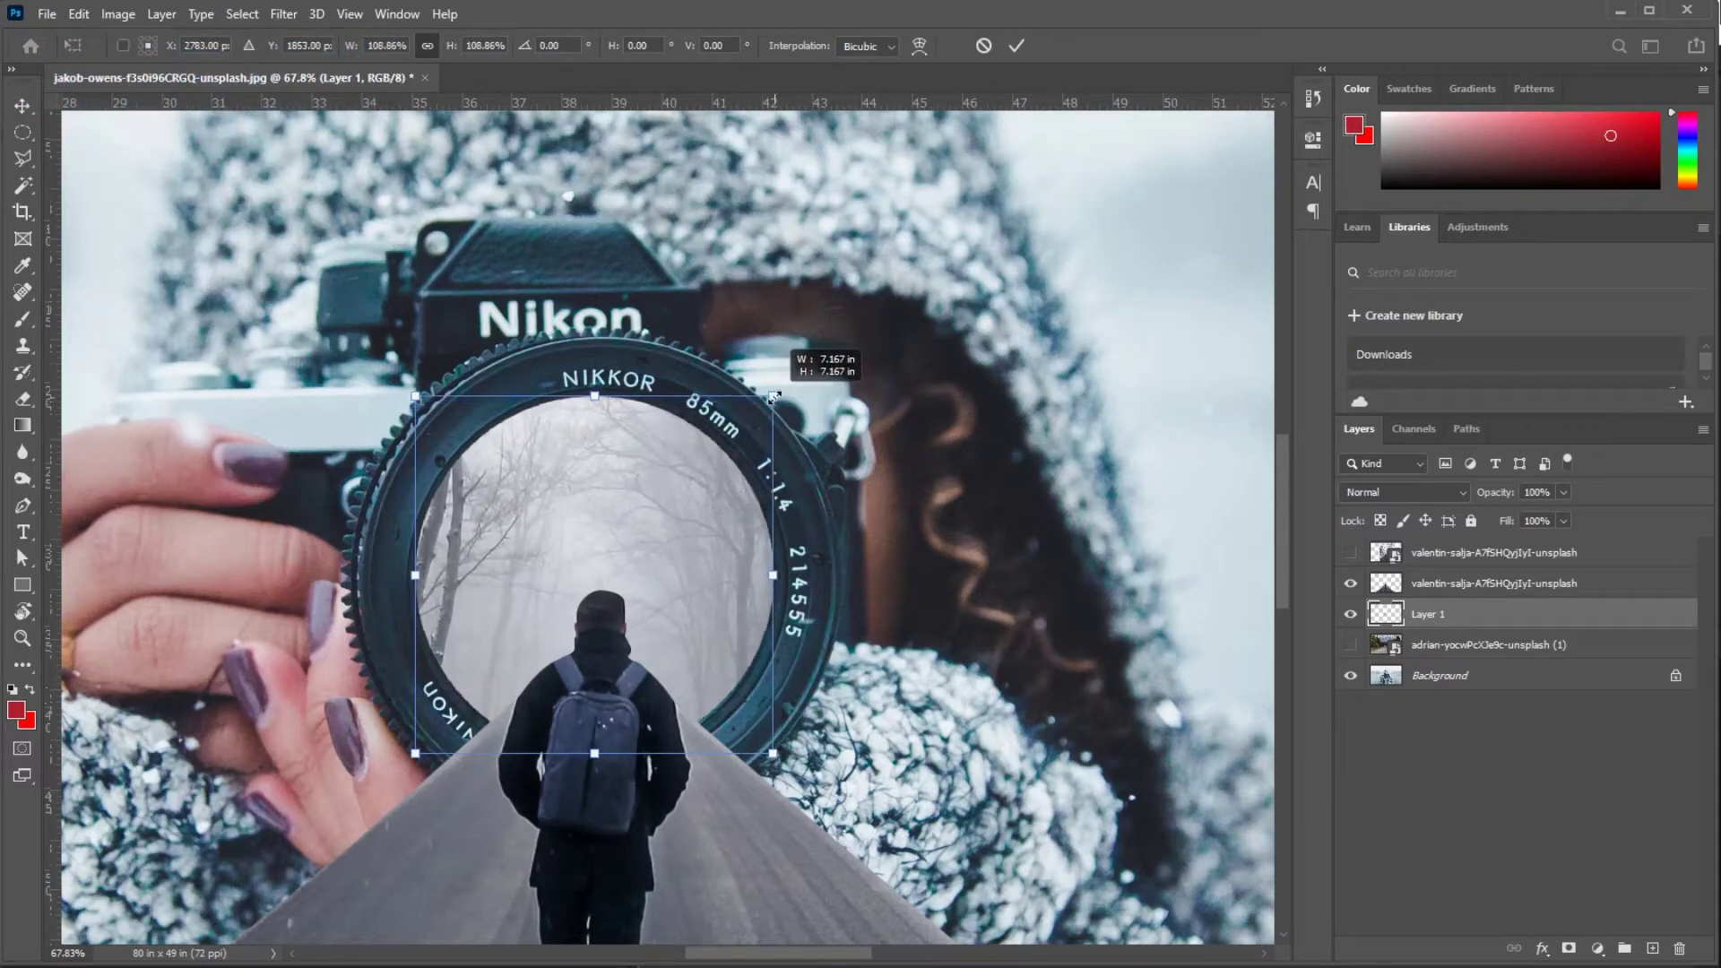
drag(628, 512, 633, 533)
drag(602, 412, 602, 408)
key(Return)
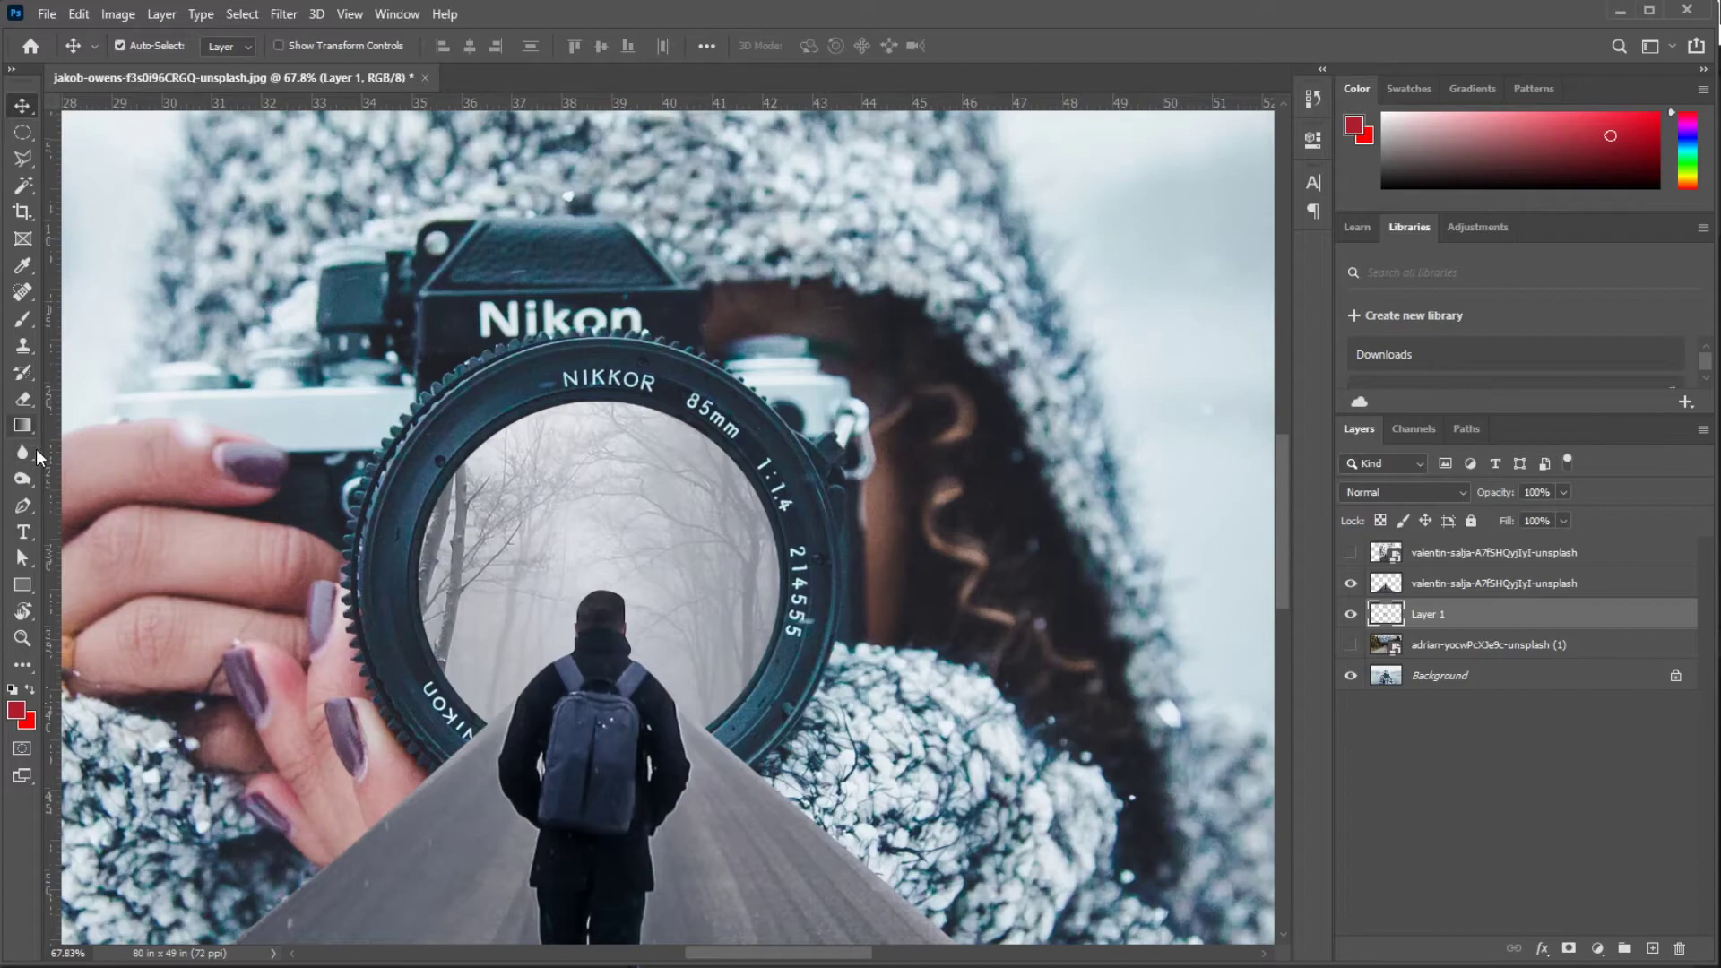
Darken the edge of the circular tree layer along the inner lens rim with a smaller Burn tool brush
click(22, 479)
key(bracketleft)
key(bracketleft)
key(bracketleft)
key(bracketleft)
key(bracketleft)
mouse_move(373, 478)
mouse_down()
mouse_move(656, 400)
mouse_move(420, 537)
mouse_move(520, 421)
mouse_move(441, 677)
mouse_move(425, 610)
mouse_move(398, 597)
mouse_move(430, 589)
mouse_move(400, 566)
mouse_move(483, 441)
mouse_move(672, 398)
mouse_move(787, 662)
mouse_move(634, 422)
mouse_move(506, 424)
mouse_move(407, 617)
mouse_move(448, 735)
mouse_up()
key(z)
drag(628, 674, 507, 671)
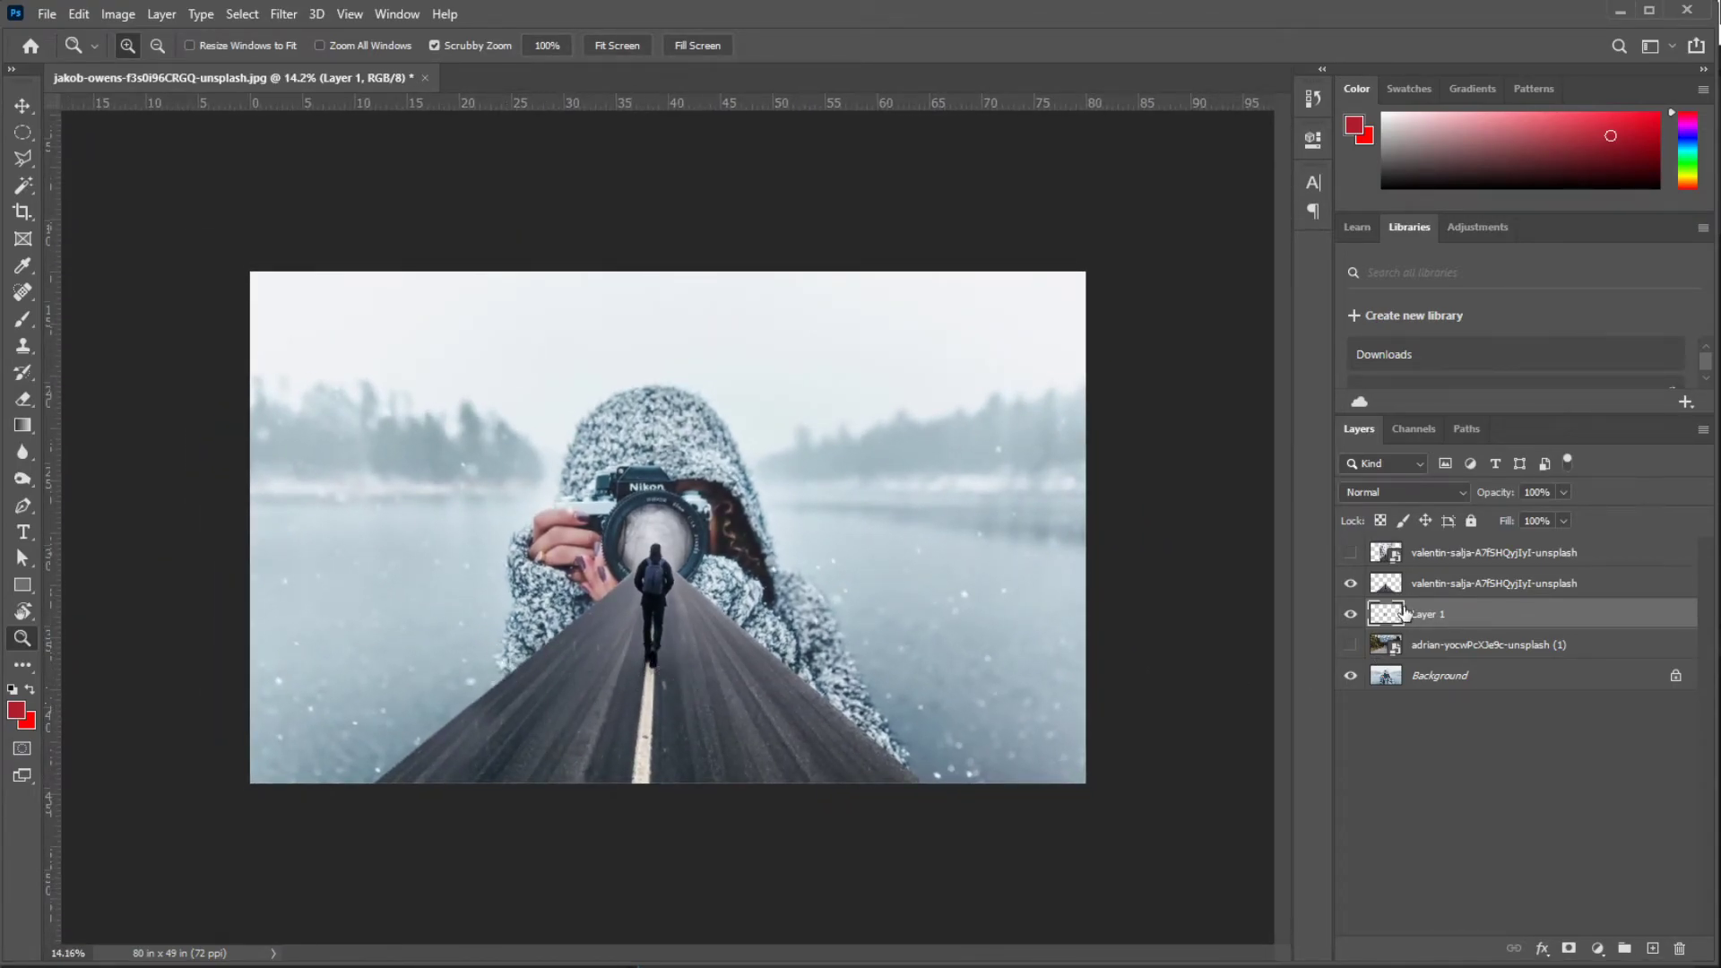
Cut a wedge off the left side of the road cutout with the Polygonal Lasso, tapering from the lens to the bottom edge, and deselect
click(1425, 587)
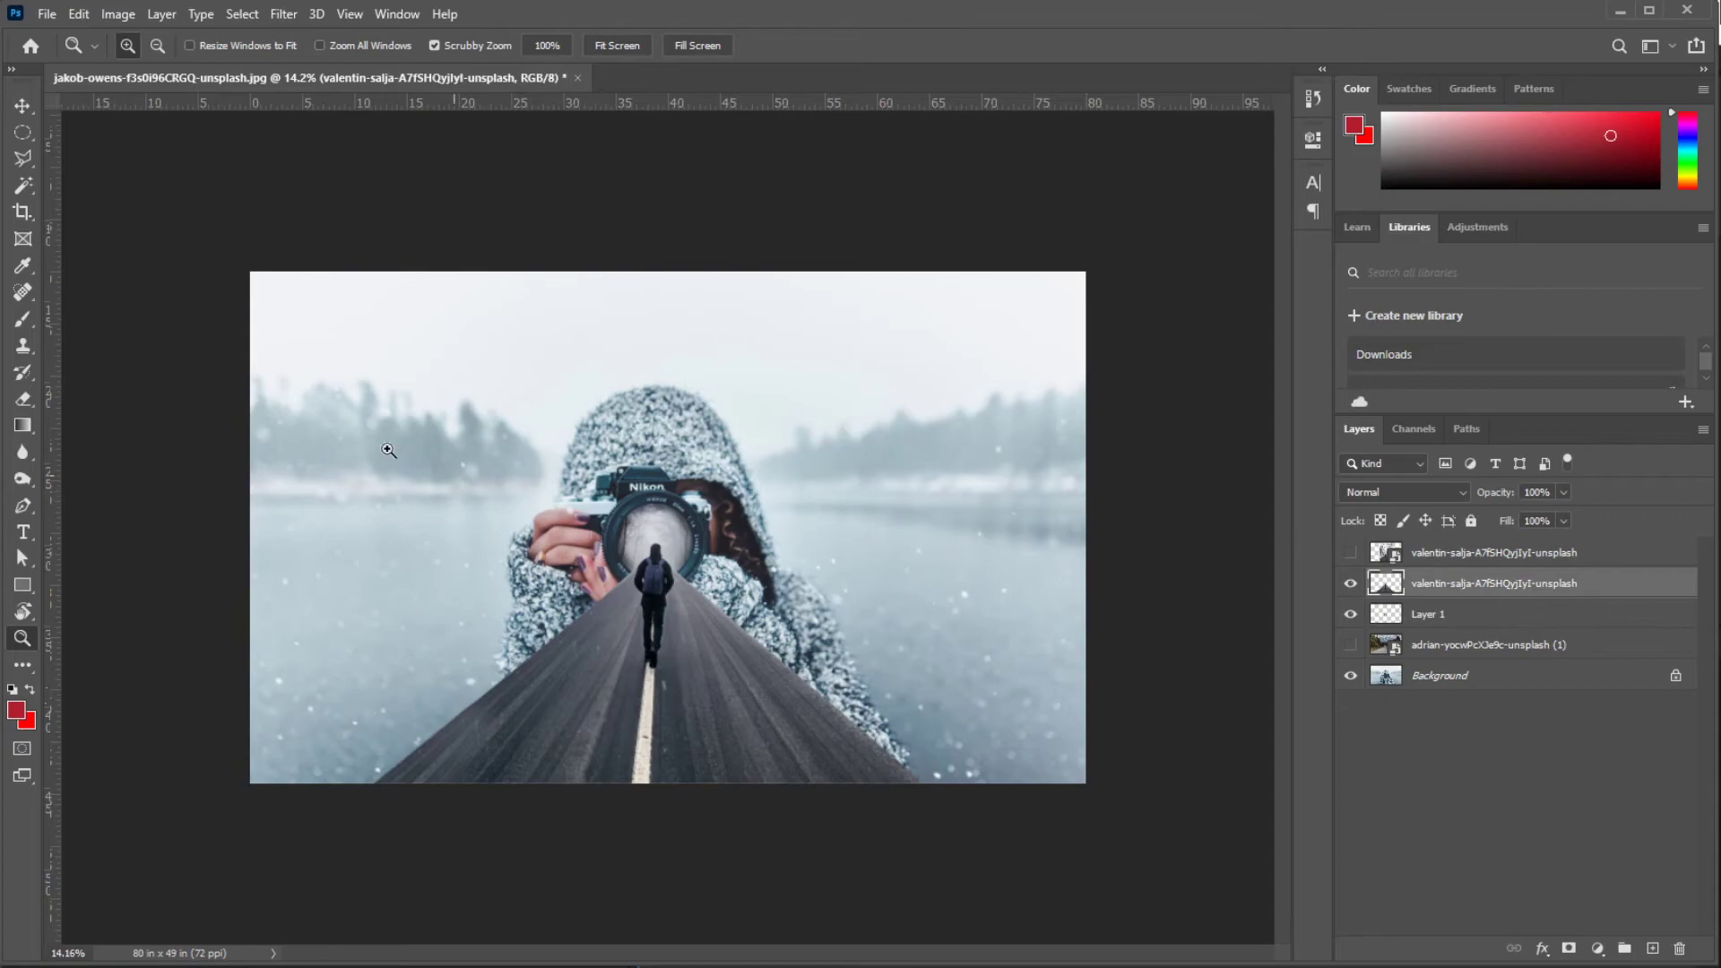
click(26, 161)
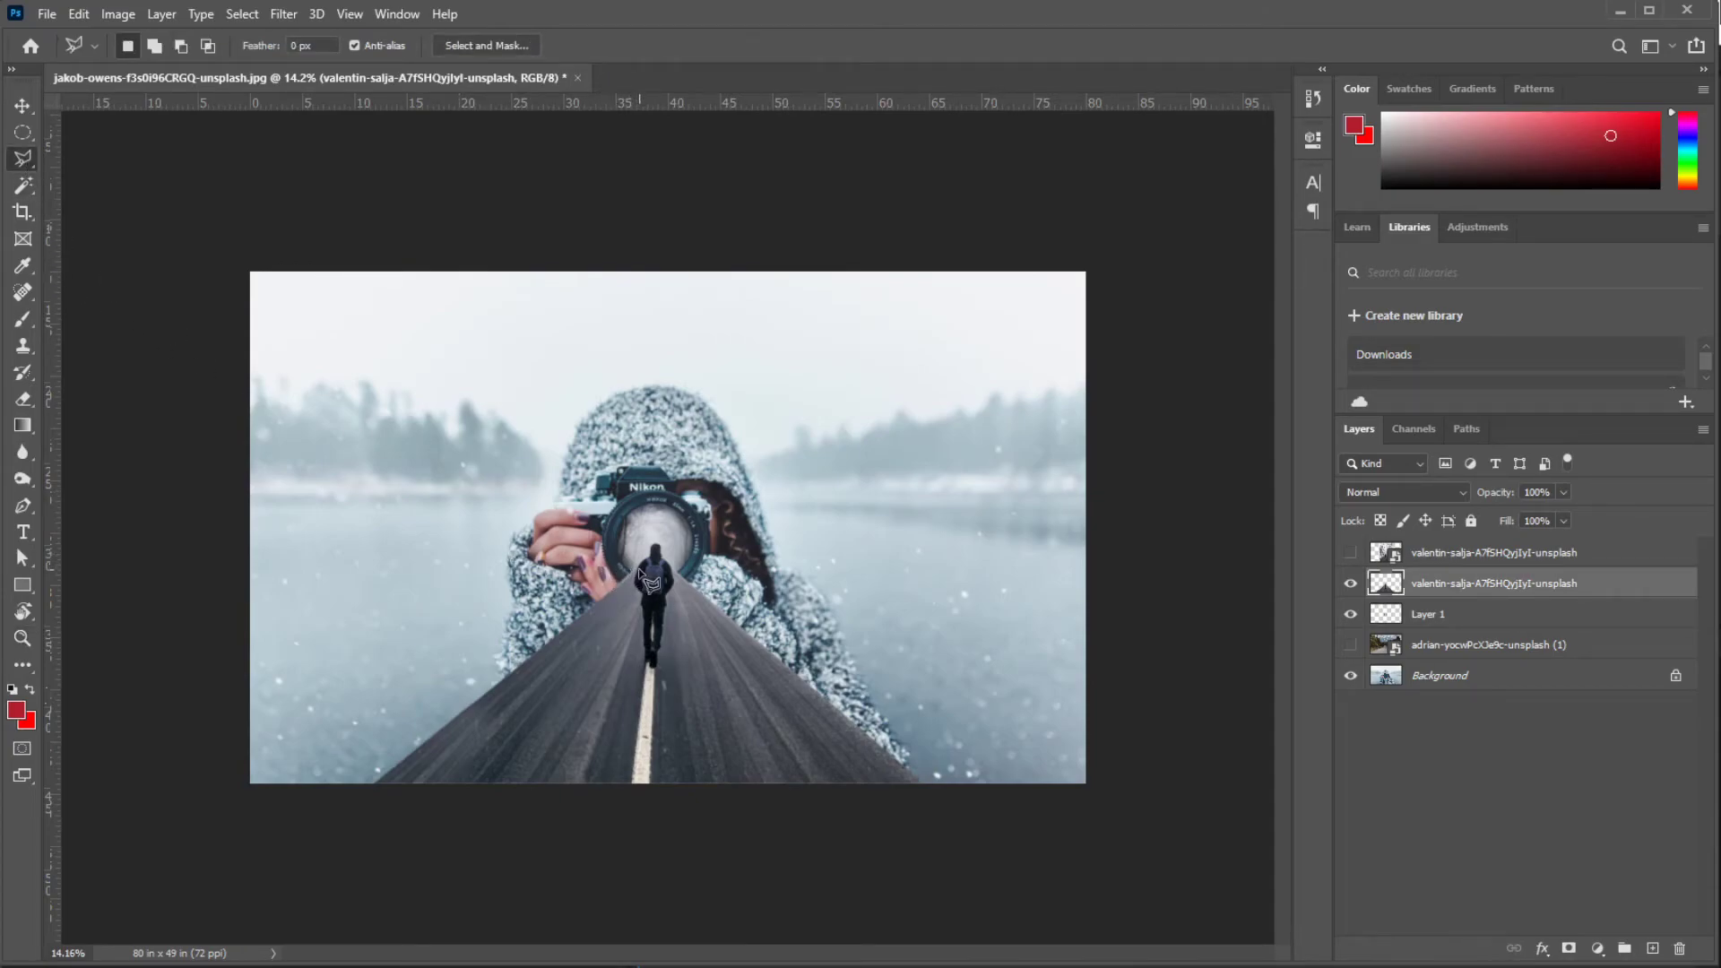
key(z)
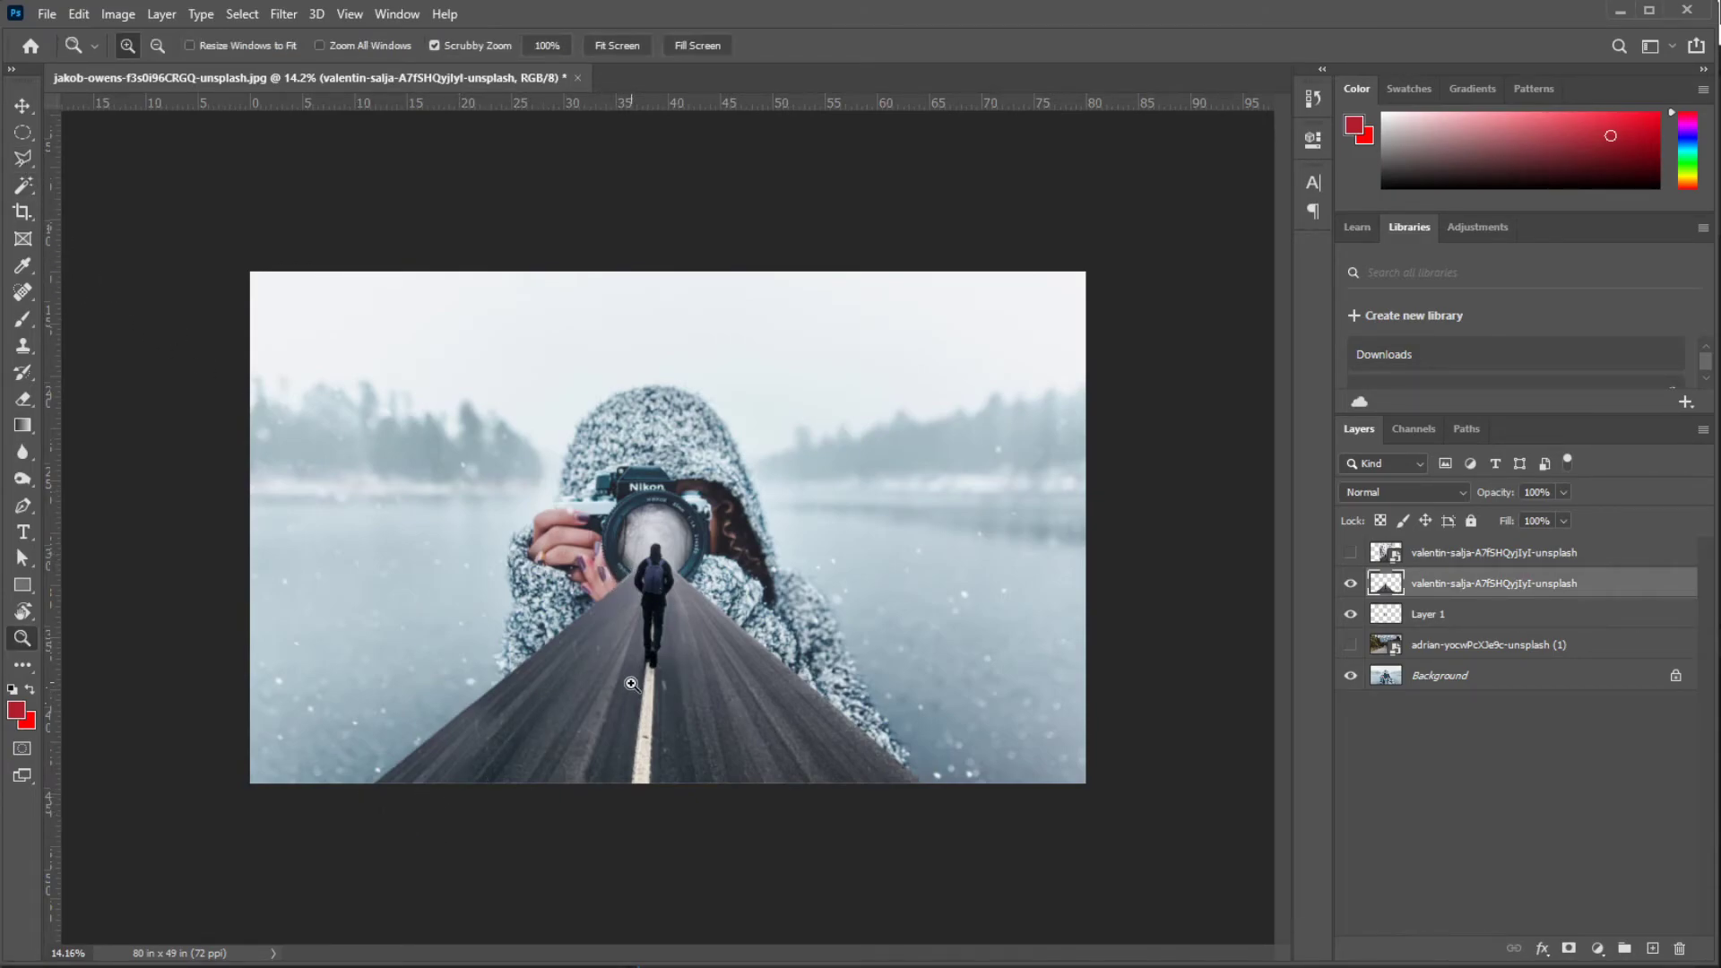
drag(648, 678, 726, 693)
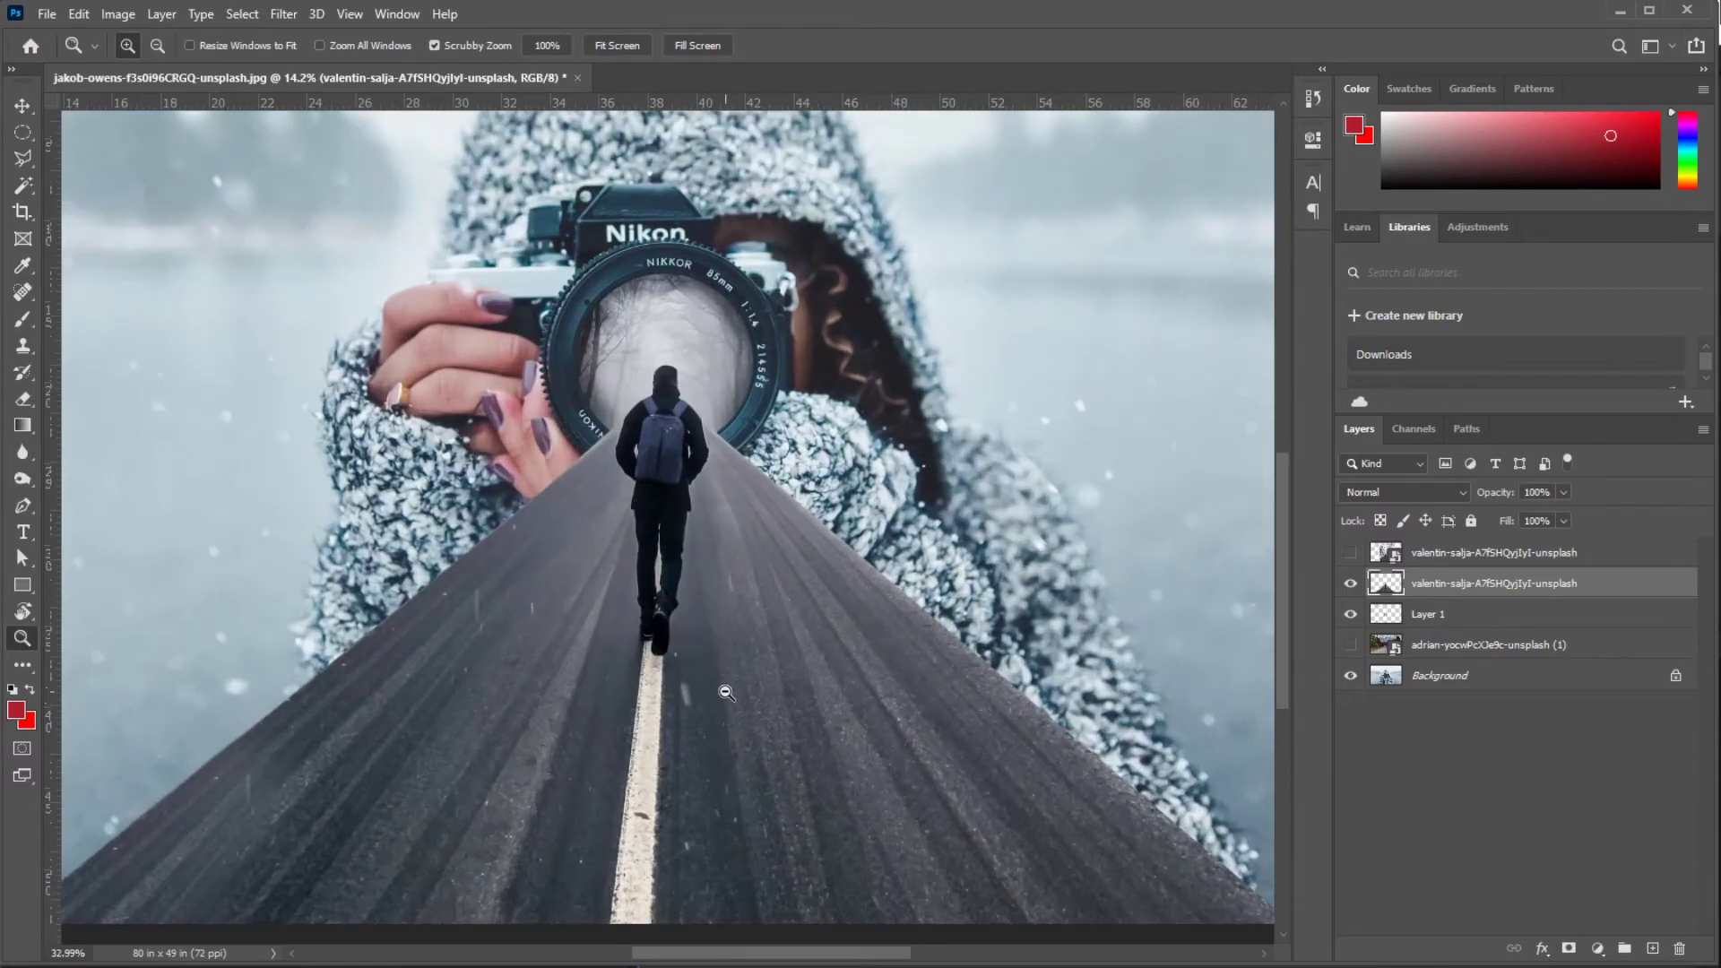
click(19, 161)
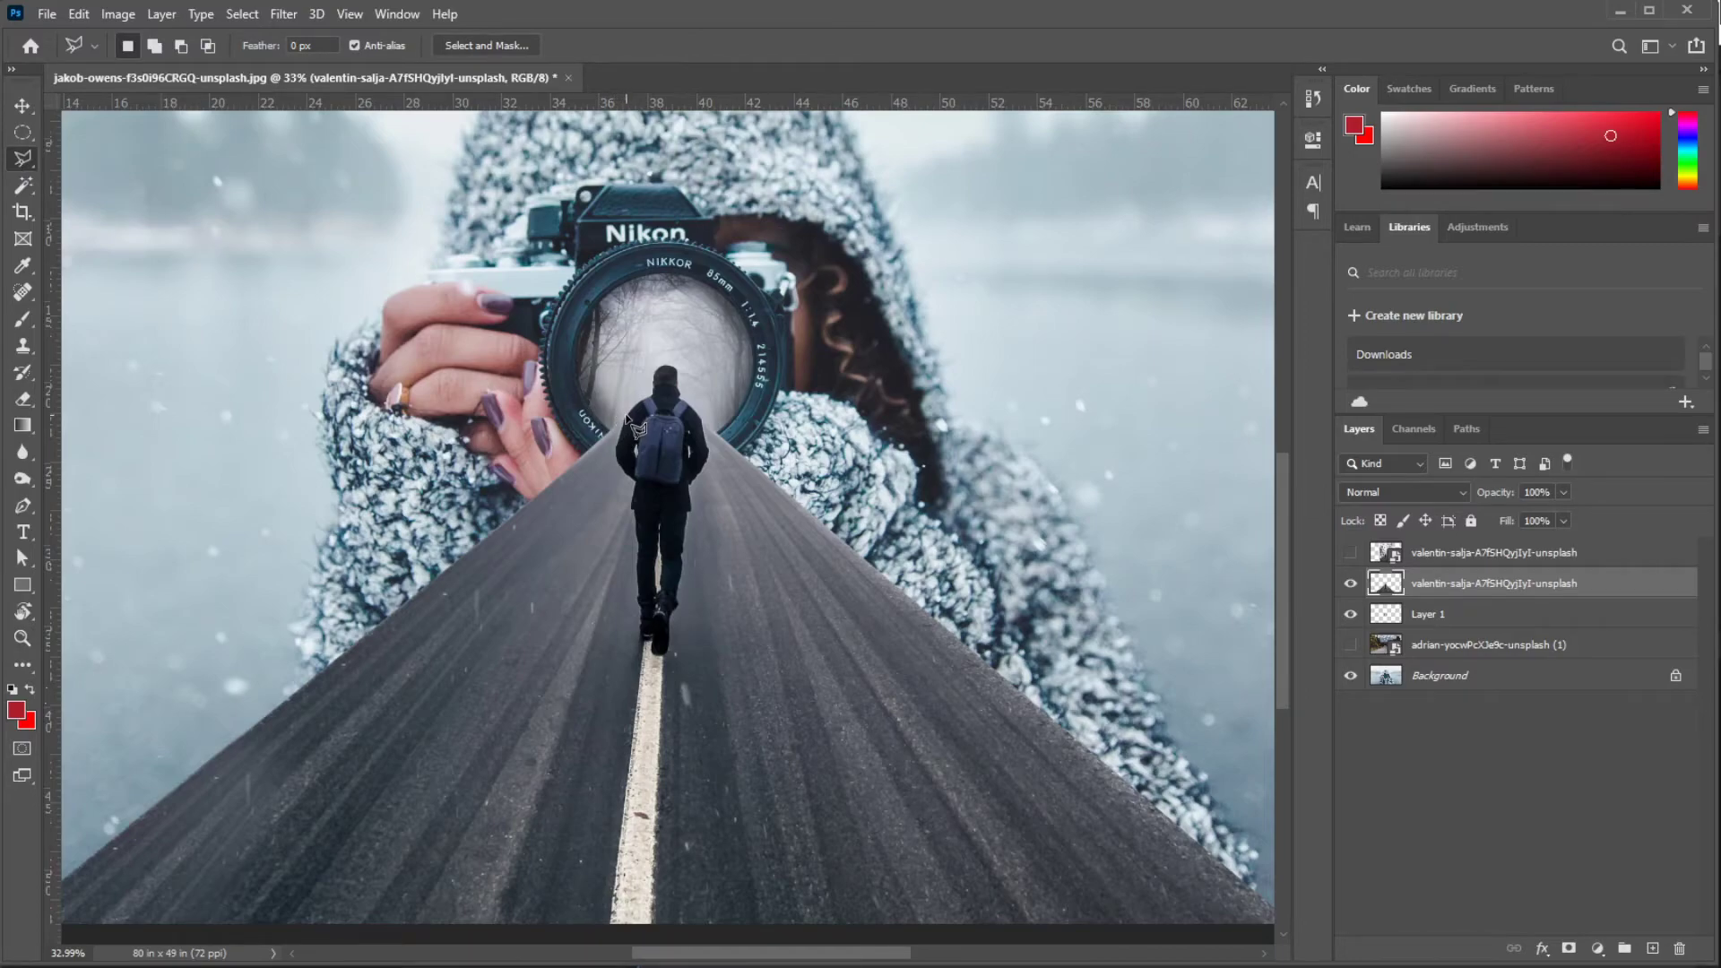
click(235, 939)
scroll(236, 938, left, 3)
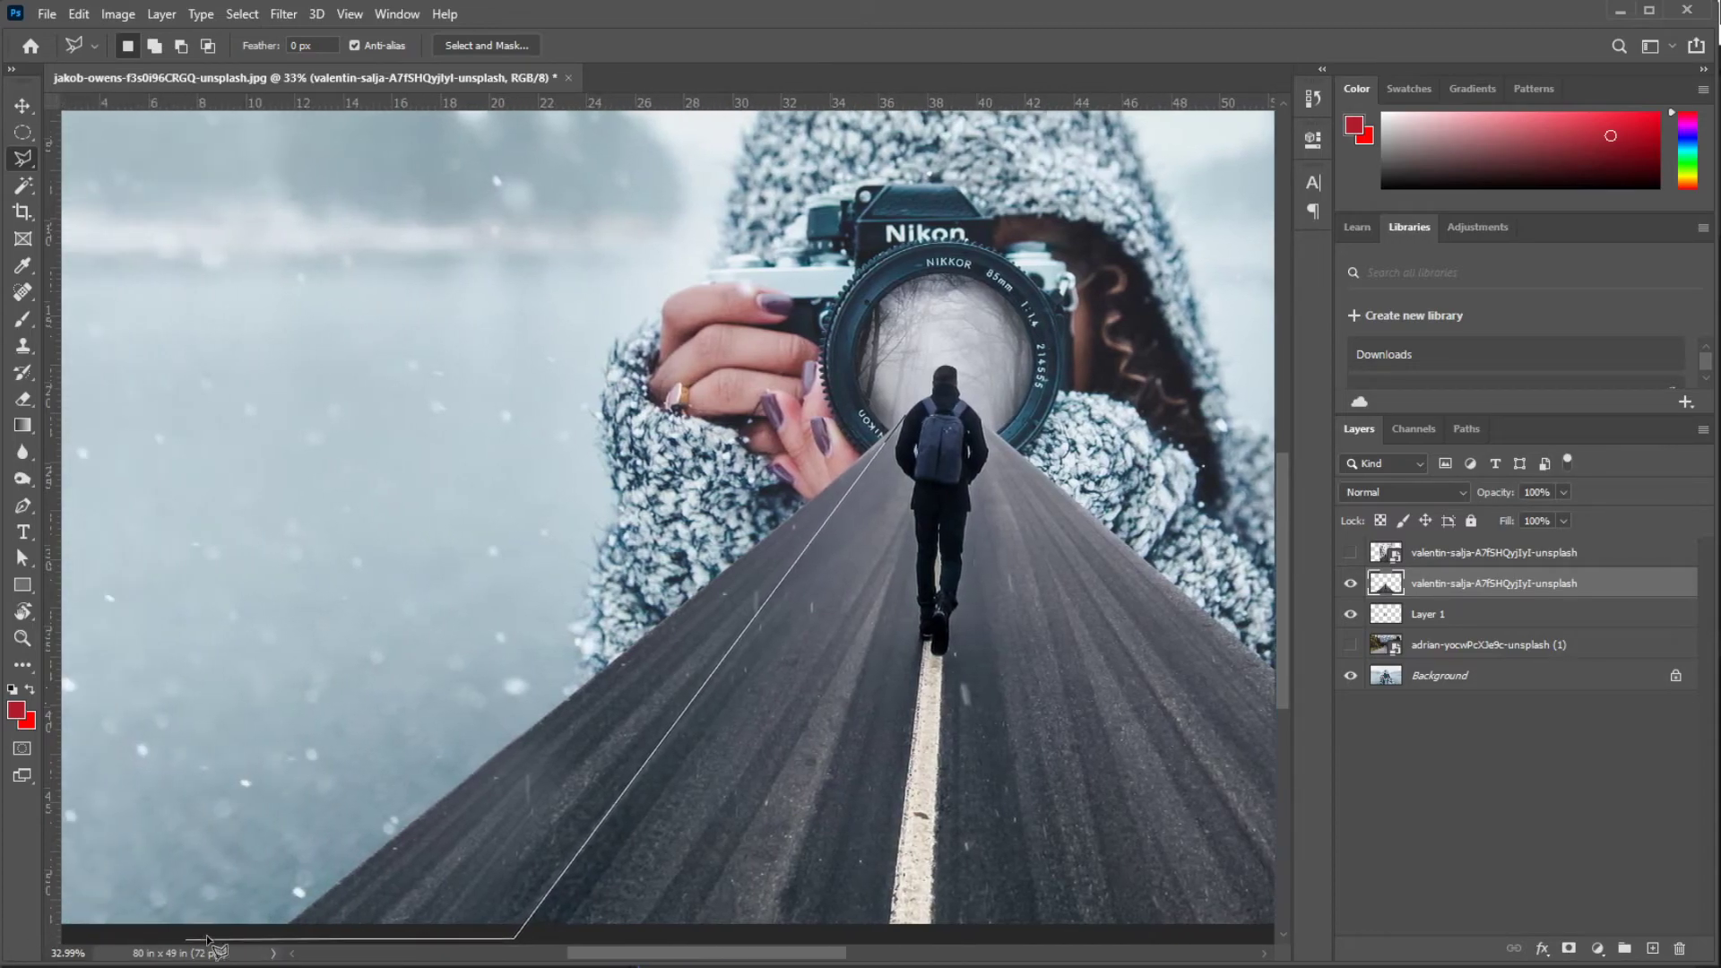
click(219, 935)
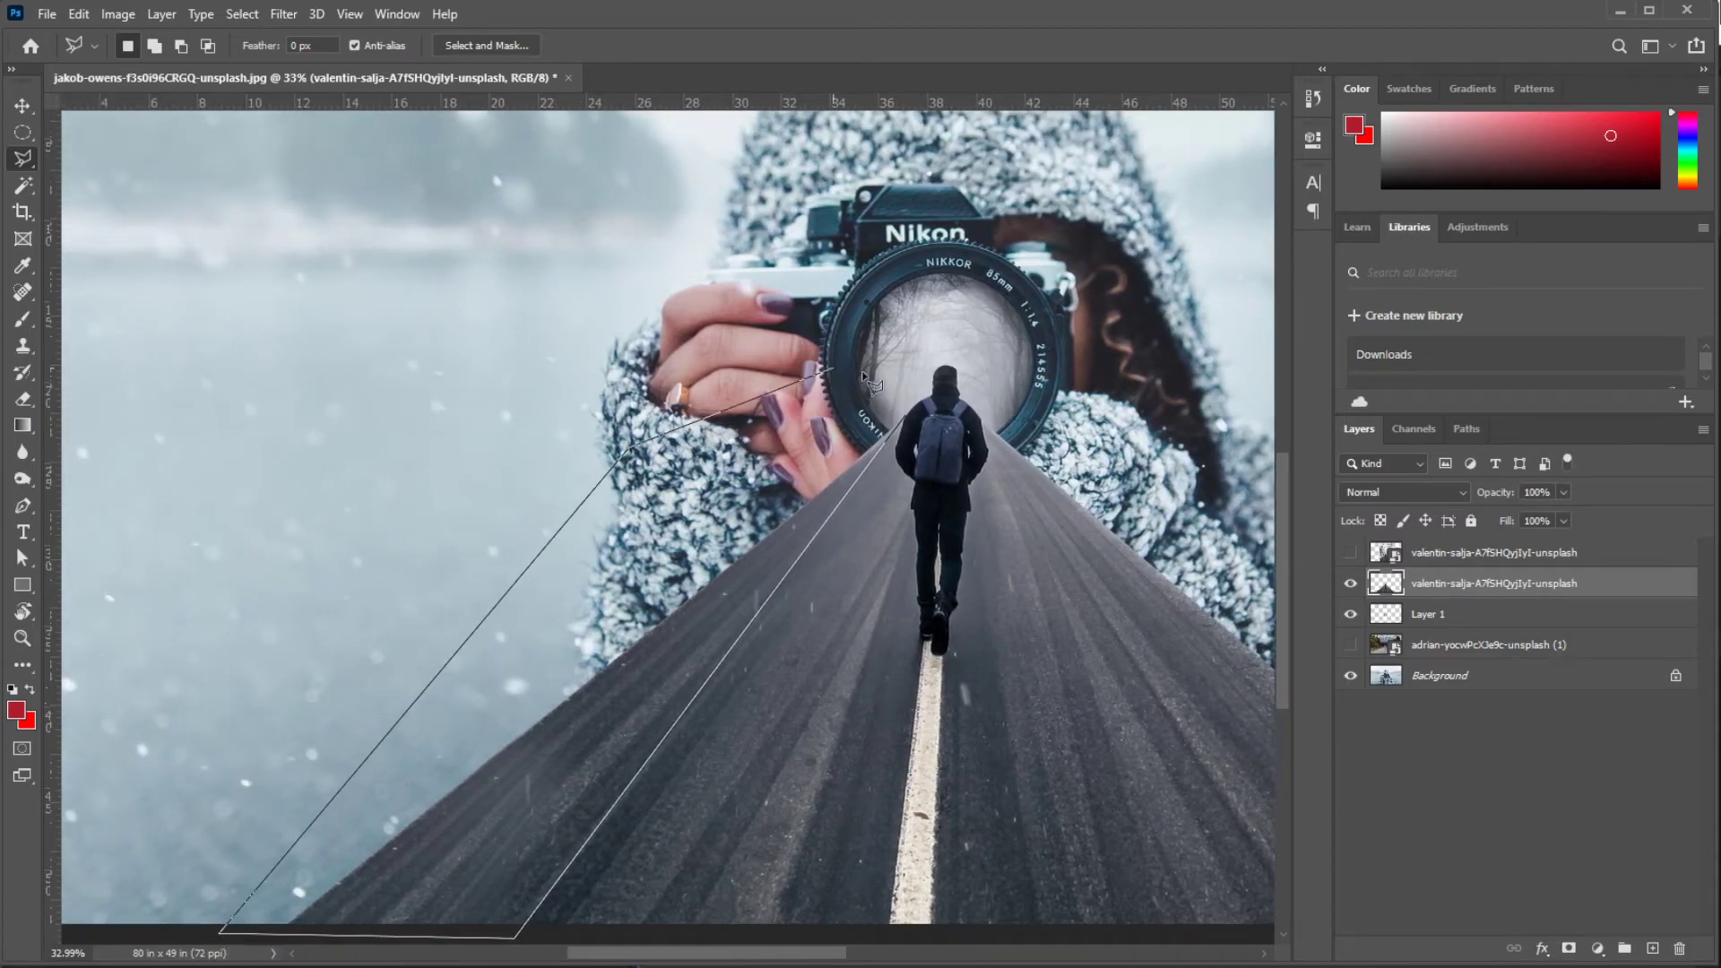
click(902, 381)
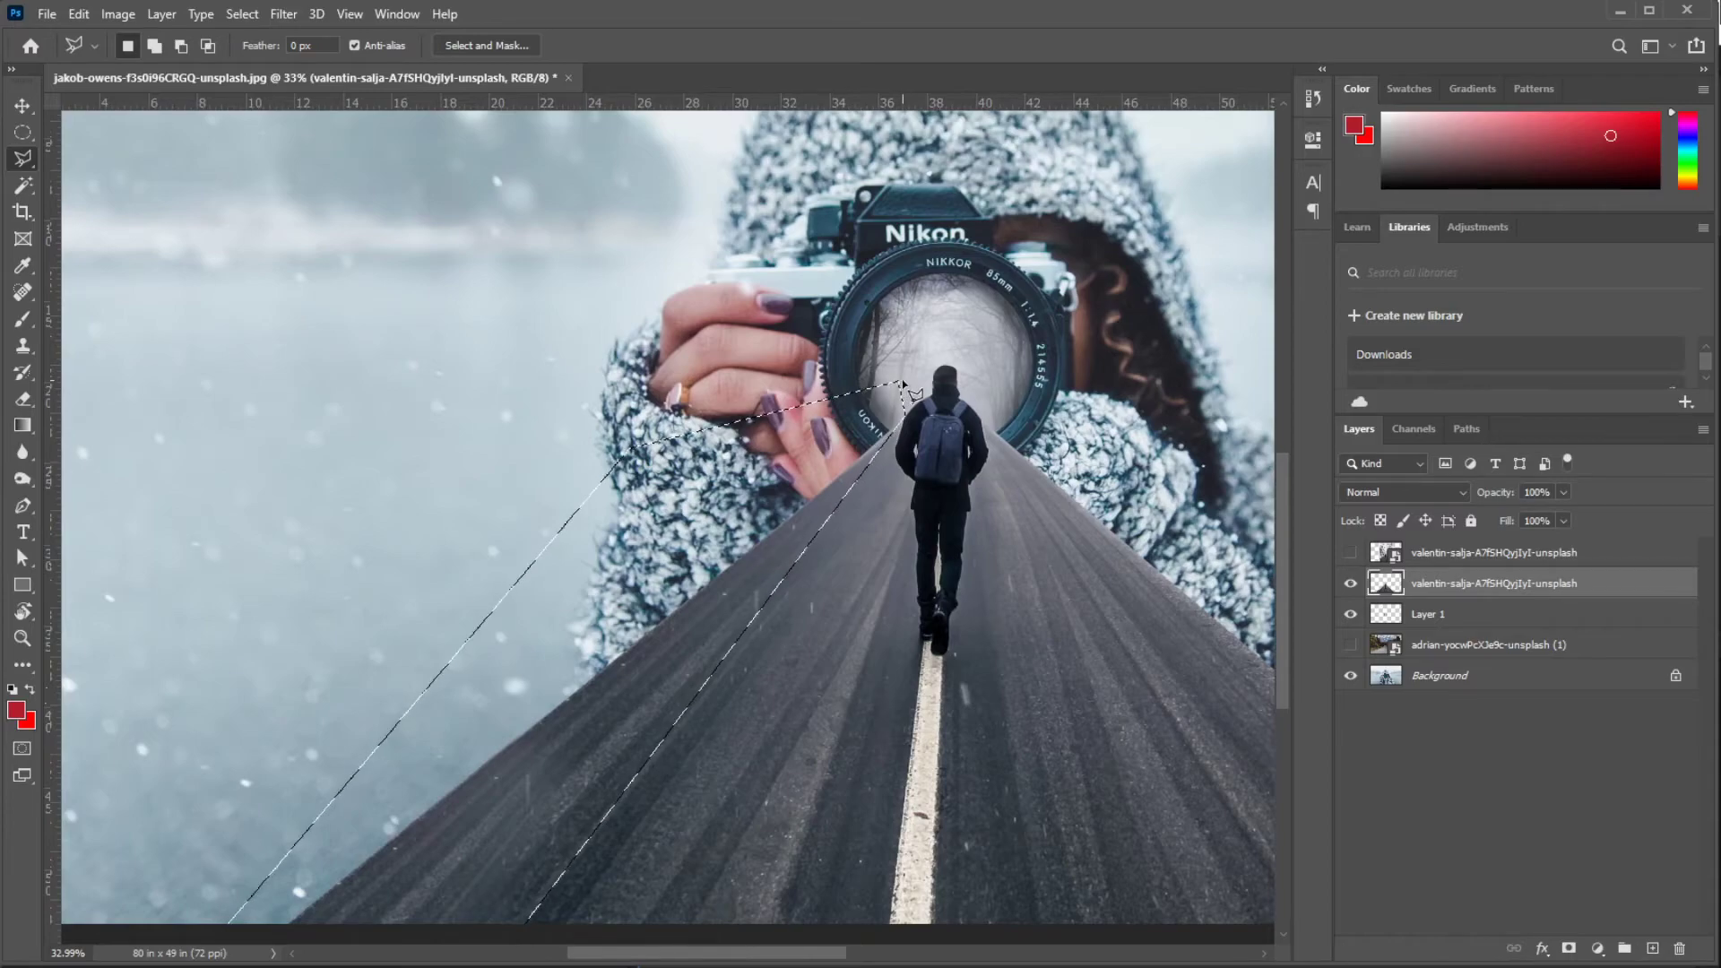
key(Delete)
key(ctrl+d)
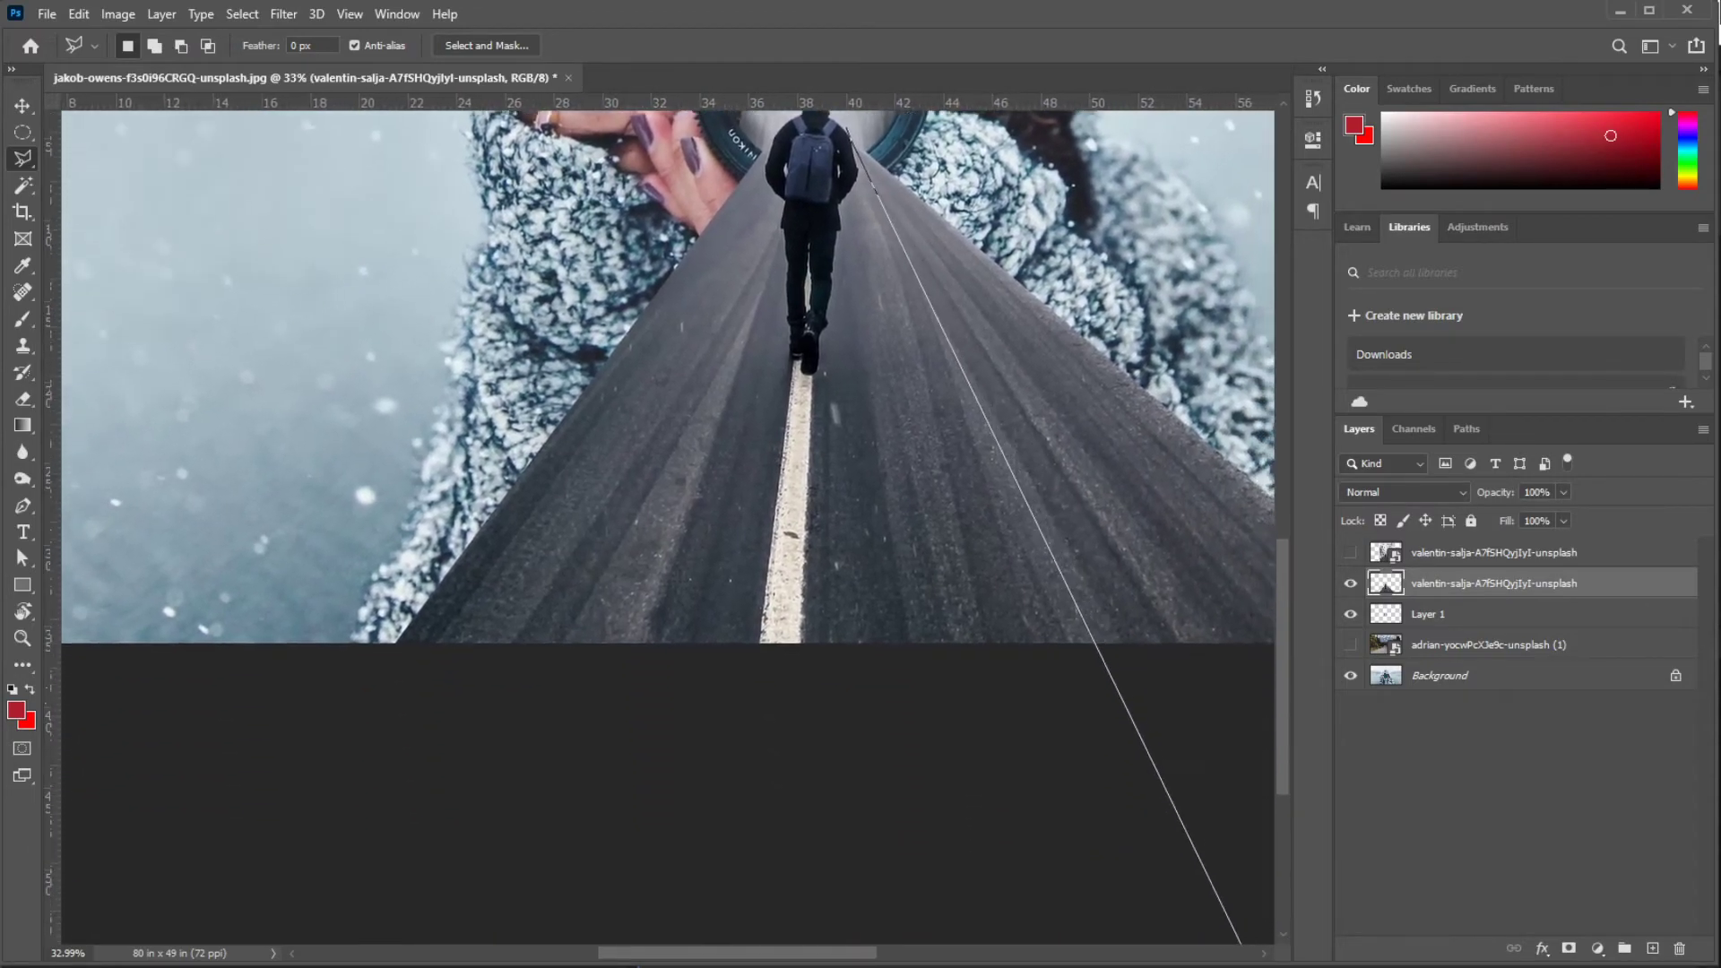
Select the outer wedge on the road's right side with the Polygonal Lasso, delete it to narrow the road and deselect
click(1228, 736)
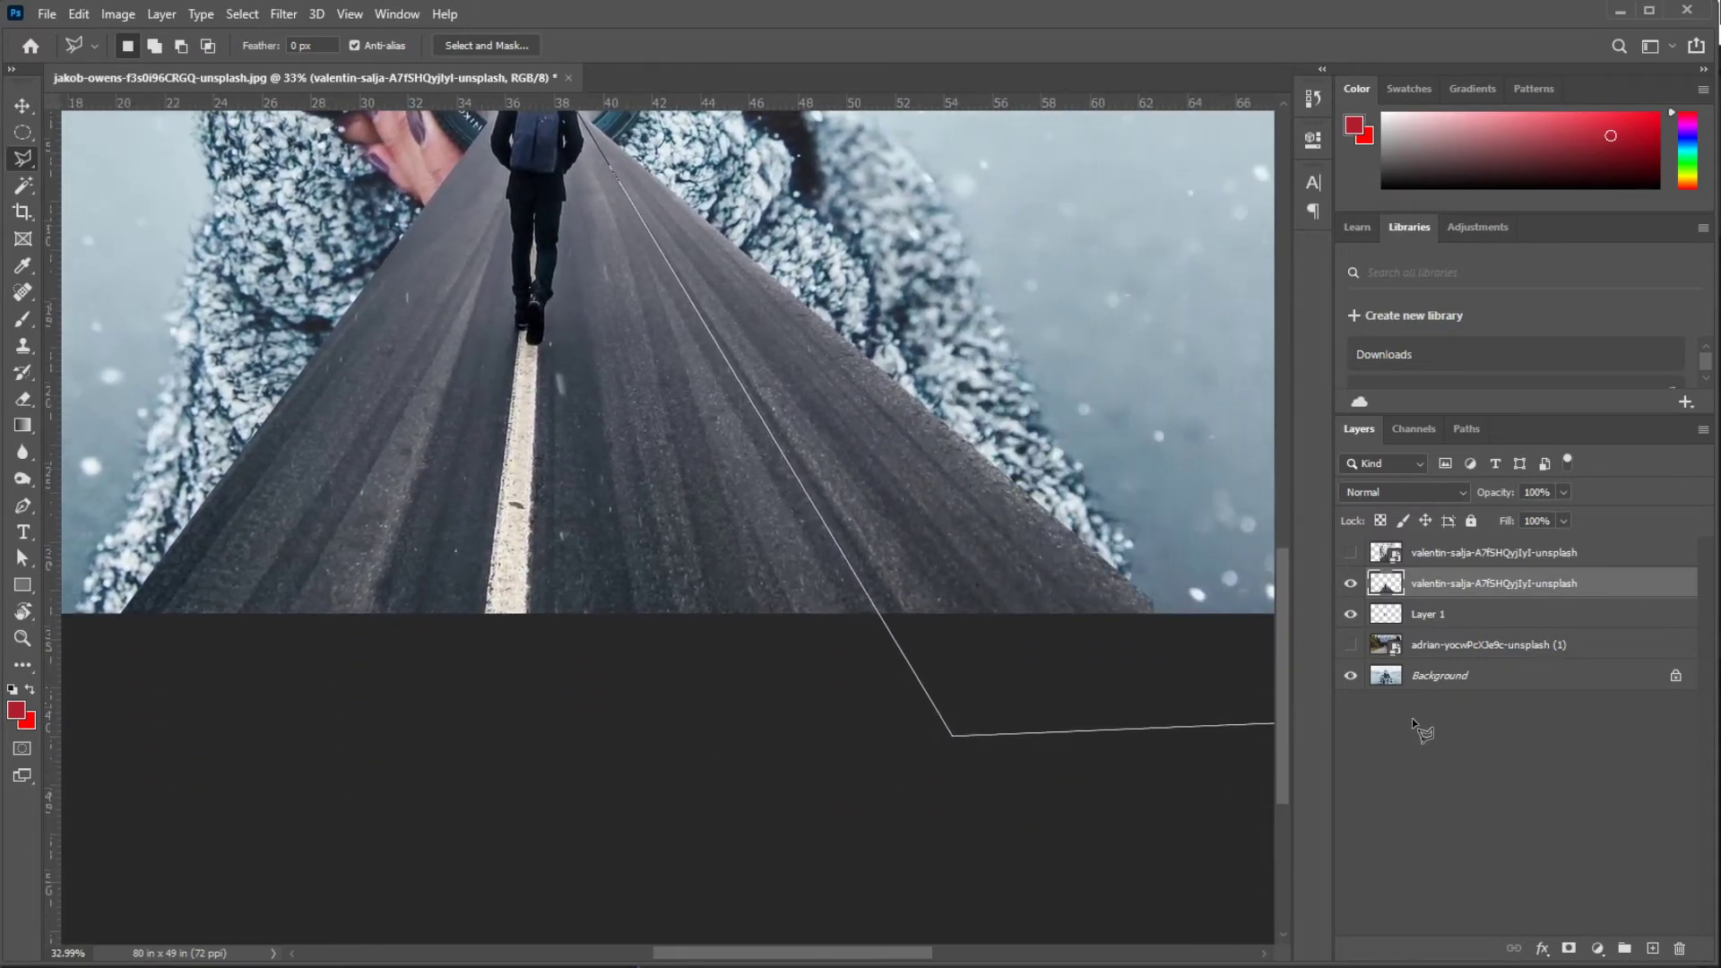
click(1067, 661)
click(1030, 519)
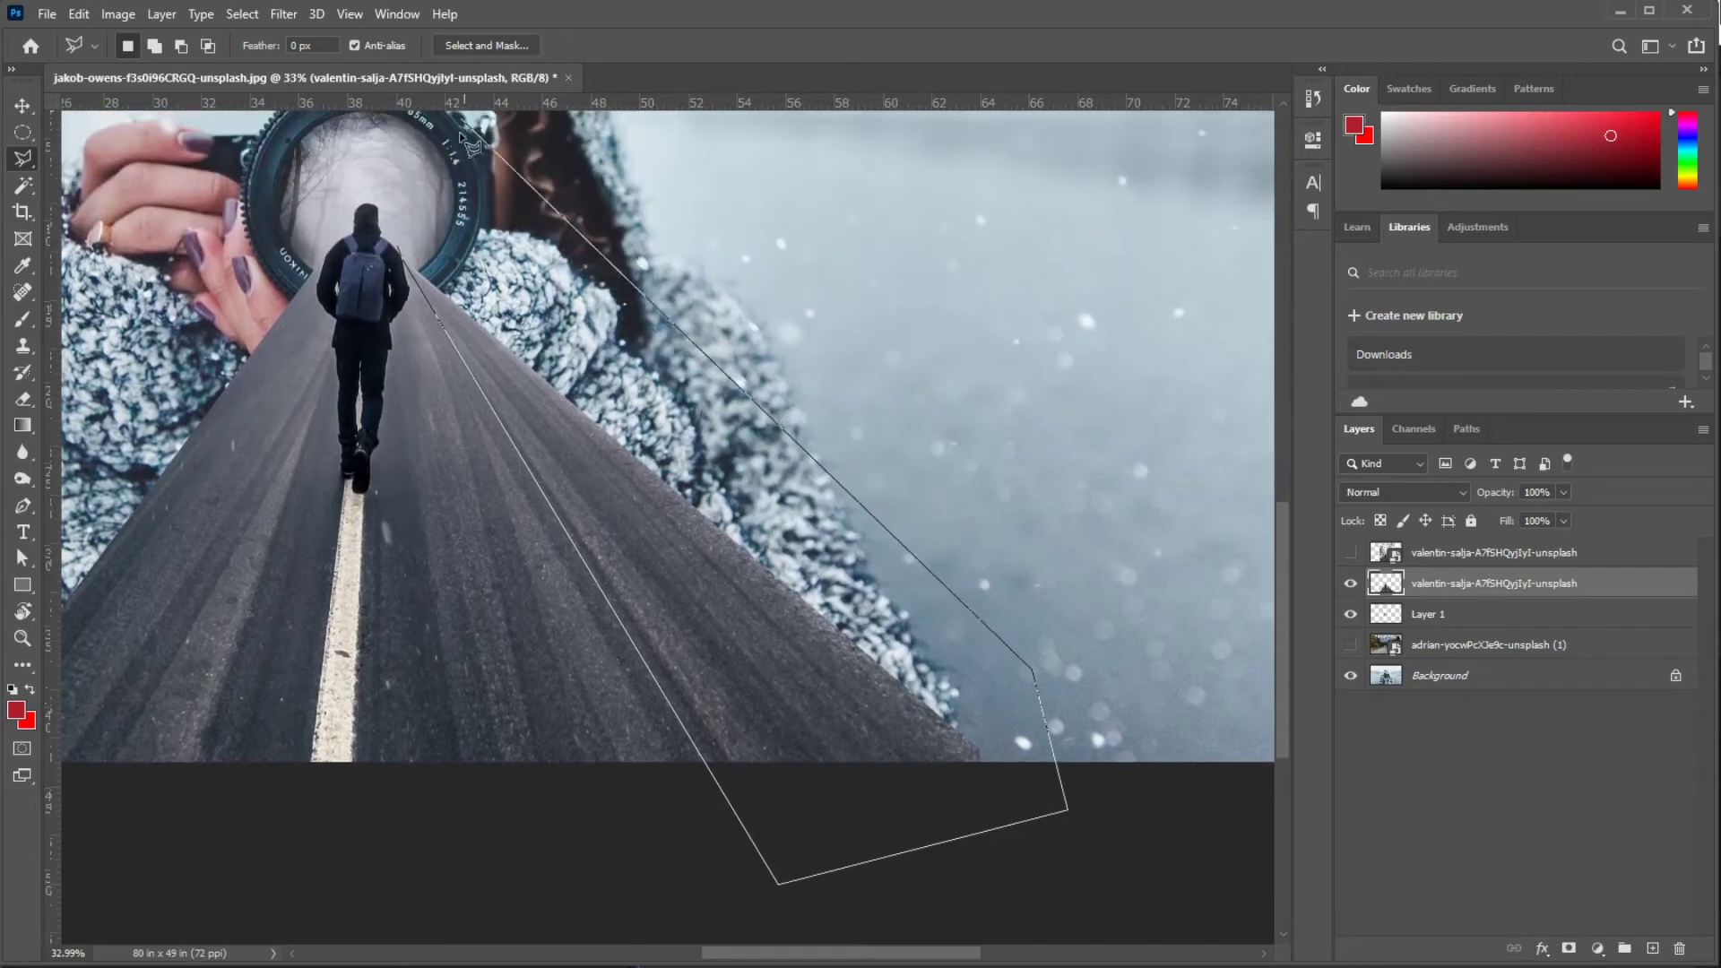
double_click(414, 215)
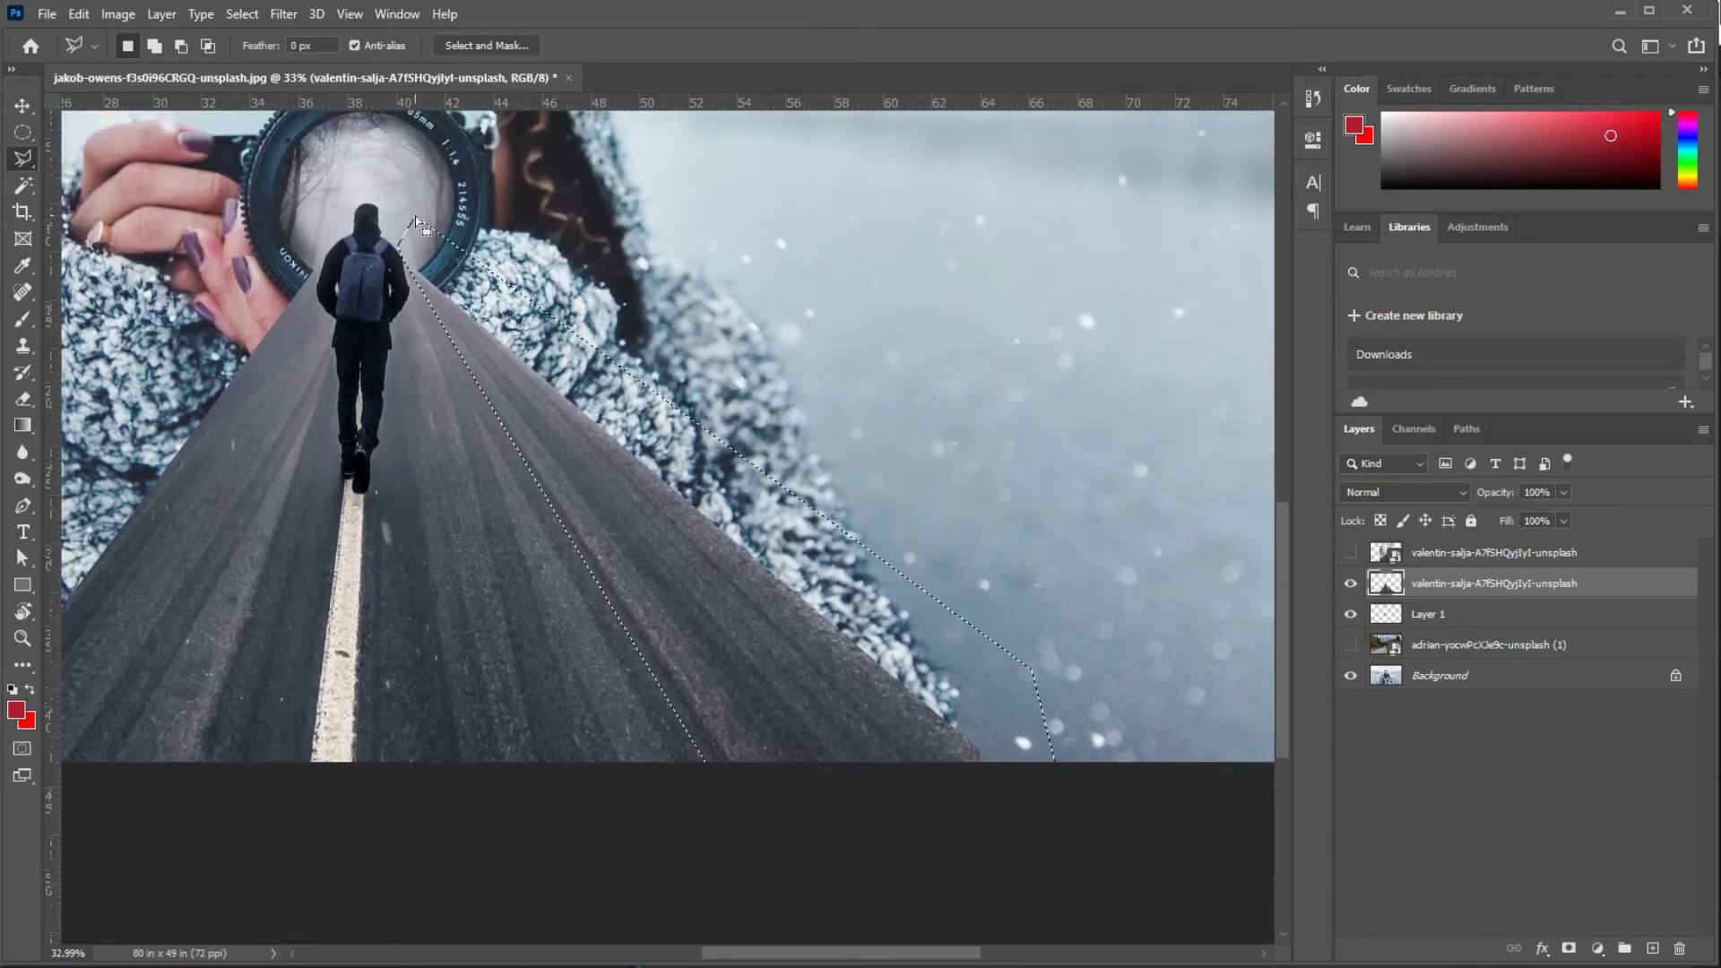
key(Delete)
key(m)
key(ctrl+d)
click(23, 638)
drag(406, 597, 328, 598)
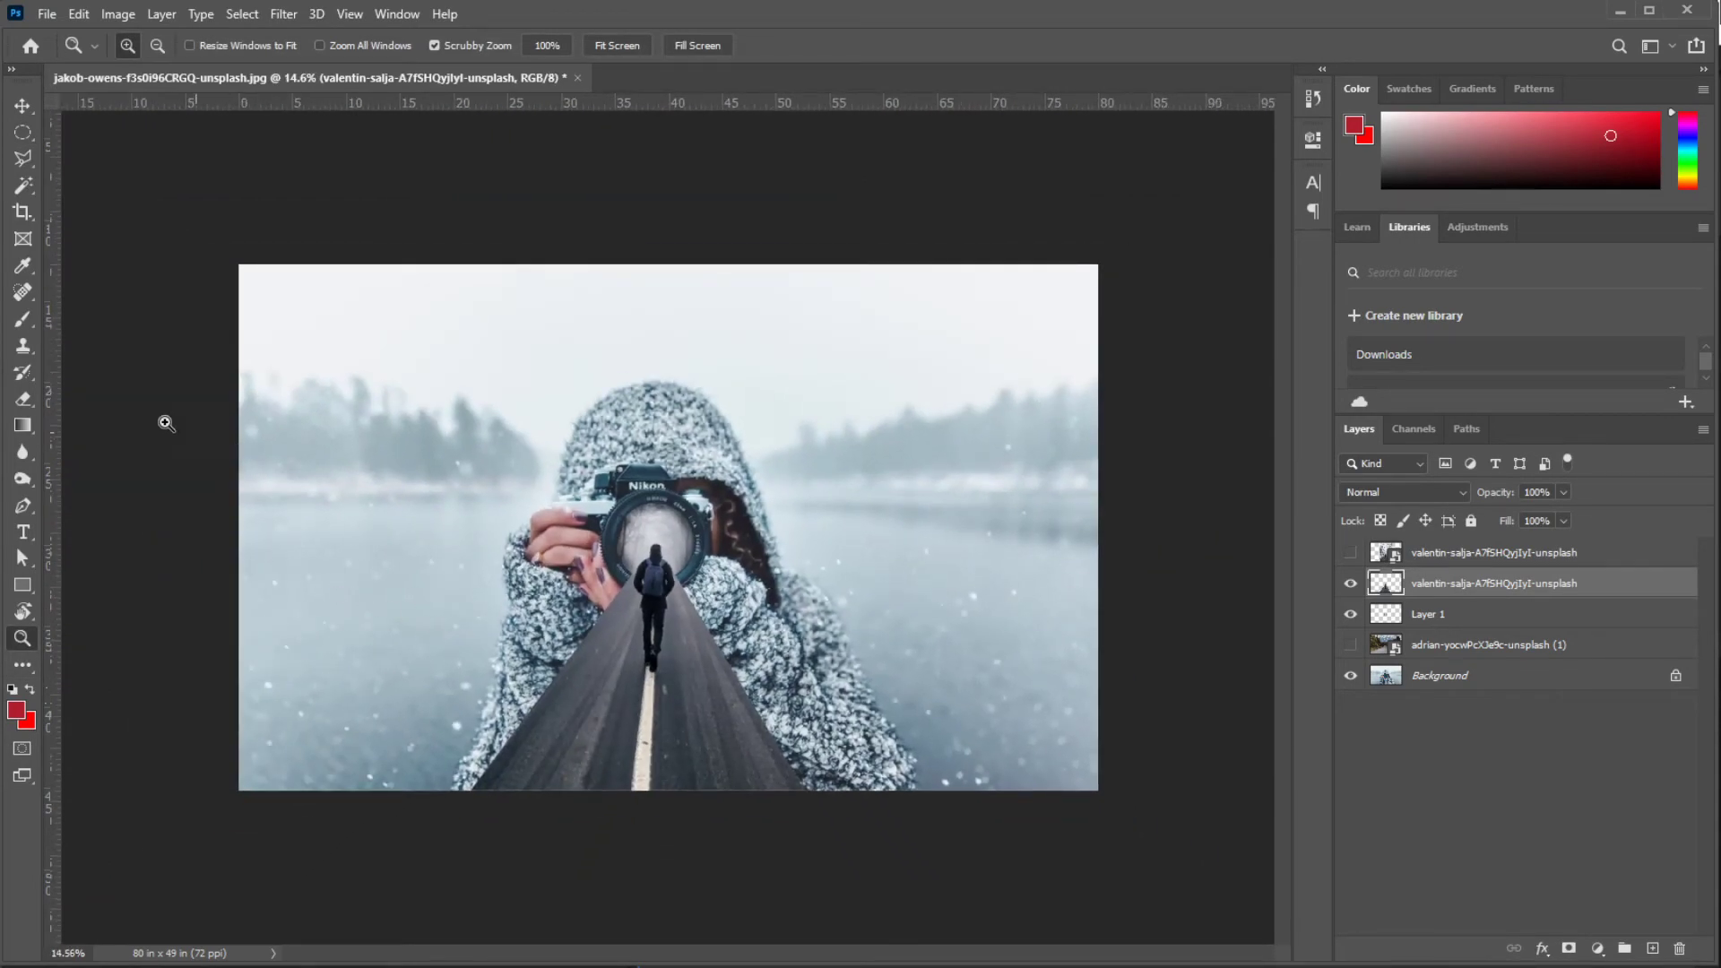
key(v)
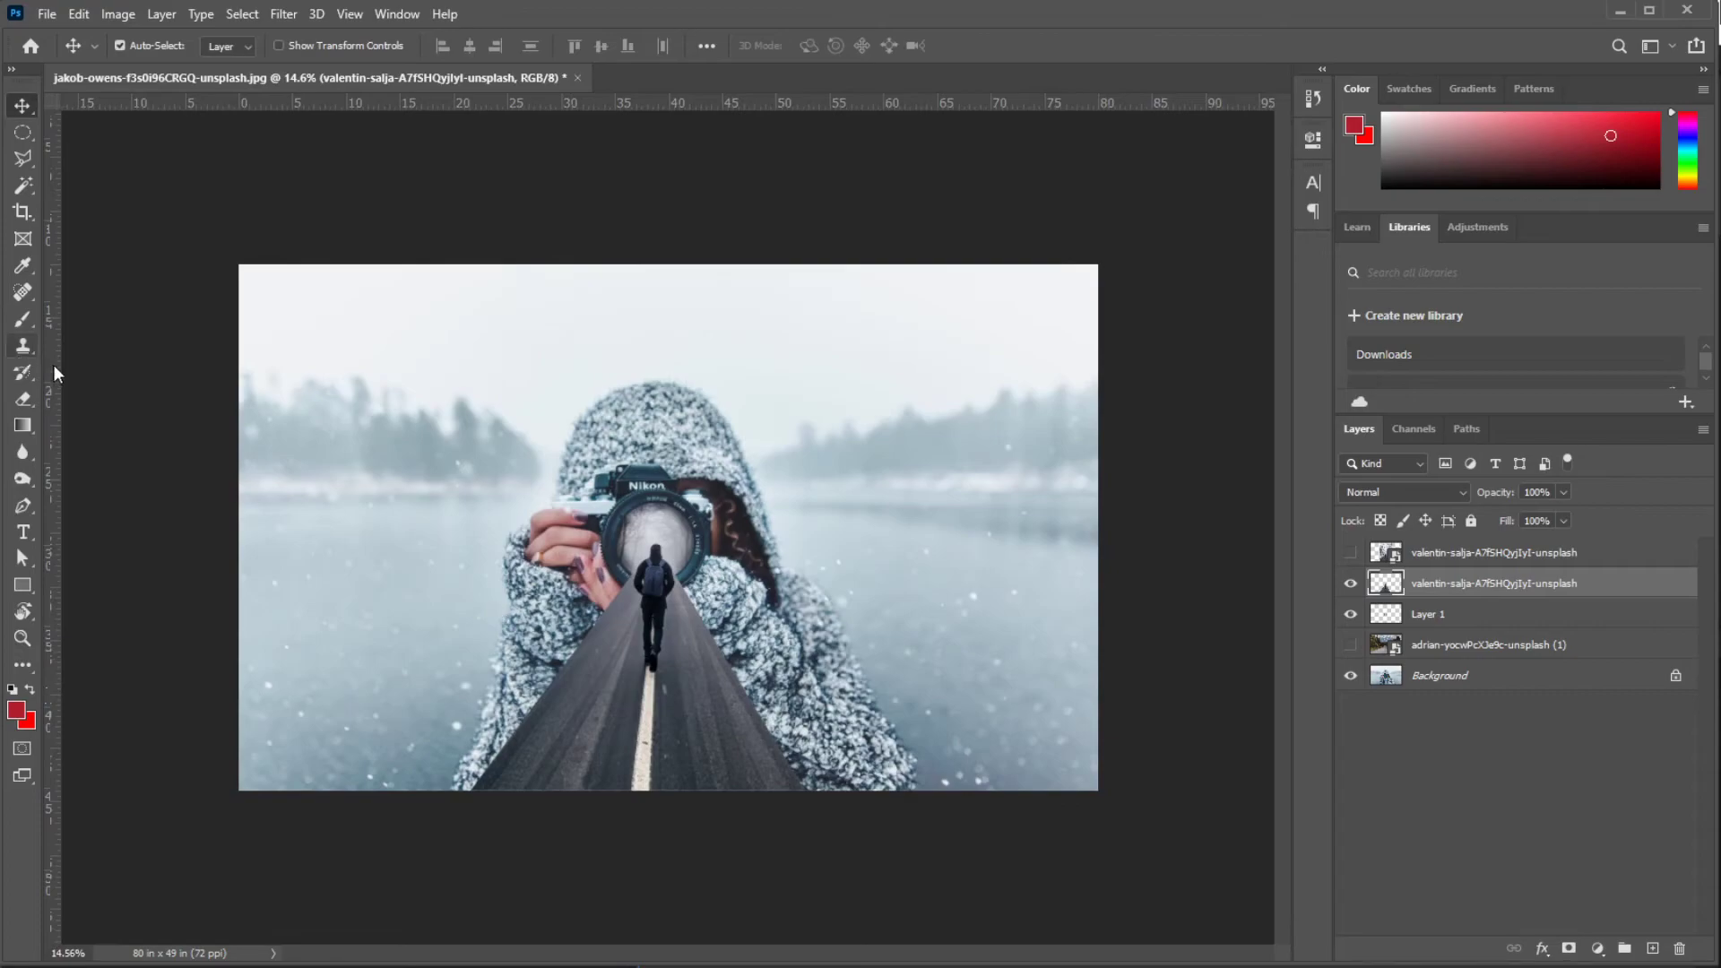
click(23, 479)
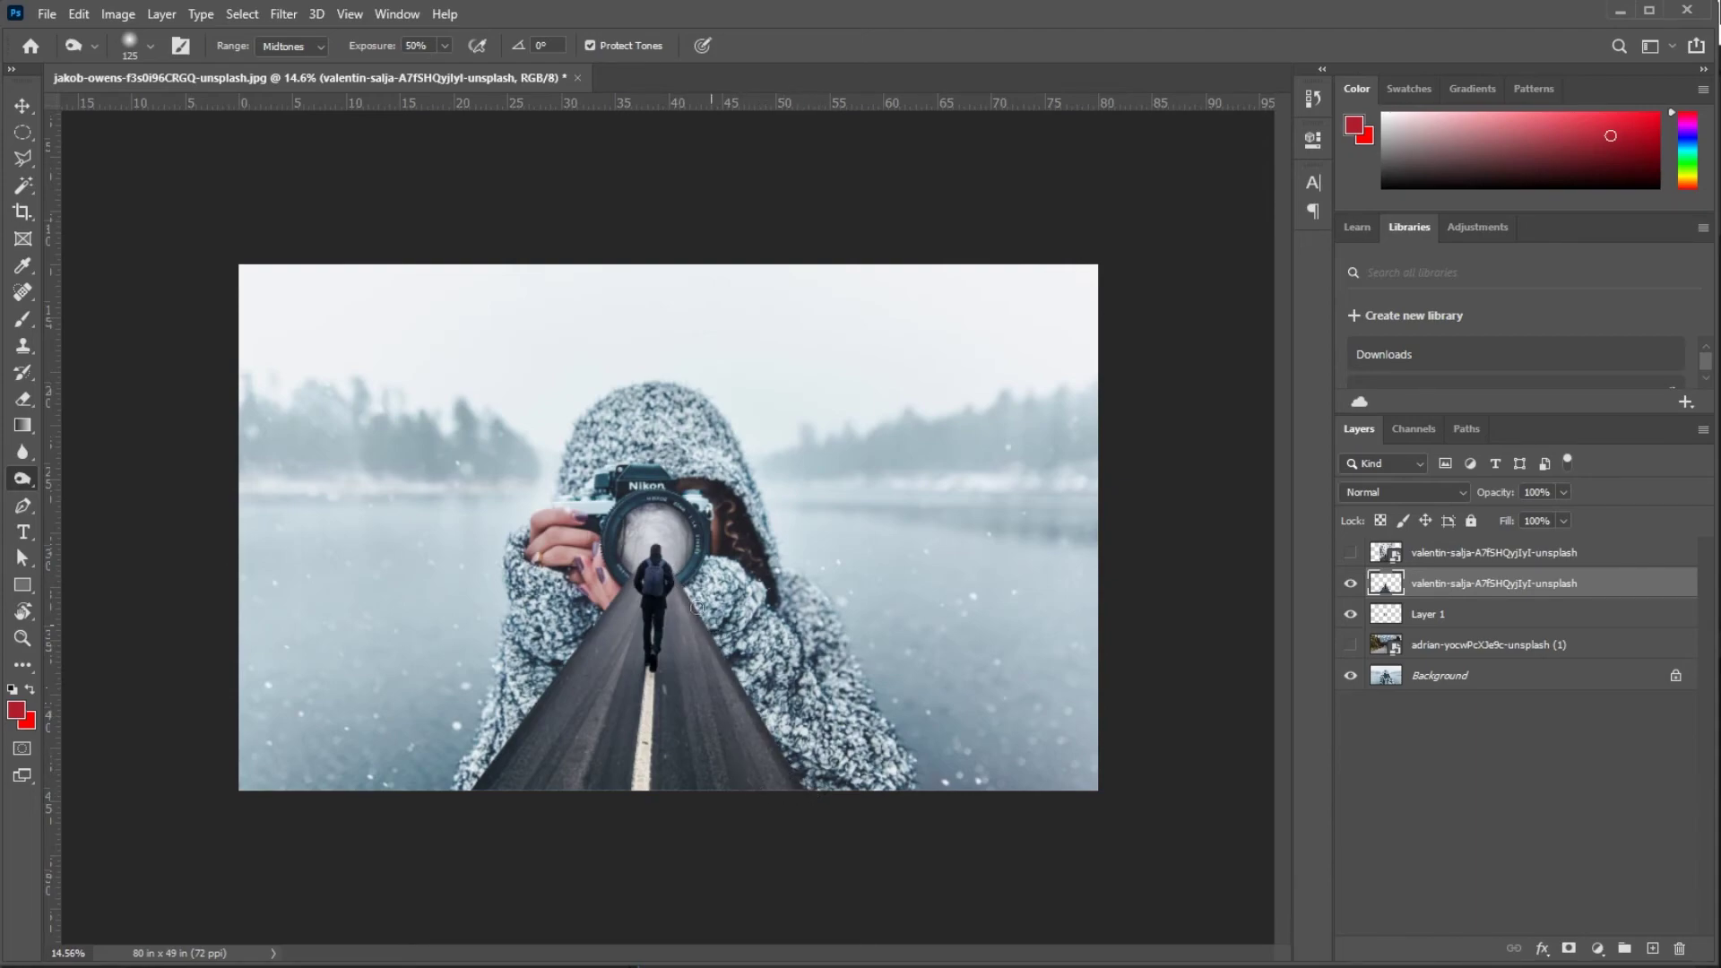
Reset the colours to default and draw a black rectangle about 85 × 52 in over the whole canvas, above all other layers
key(z)
drag(755, 695, 727, 689)
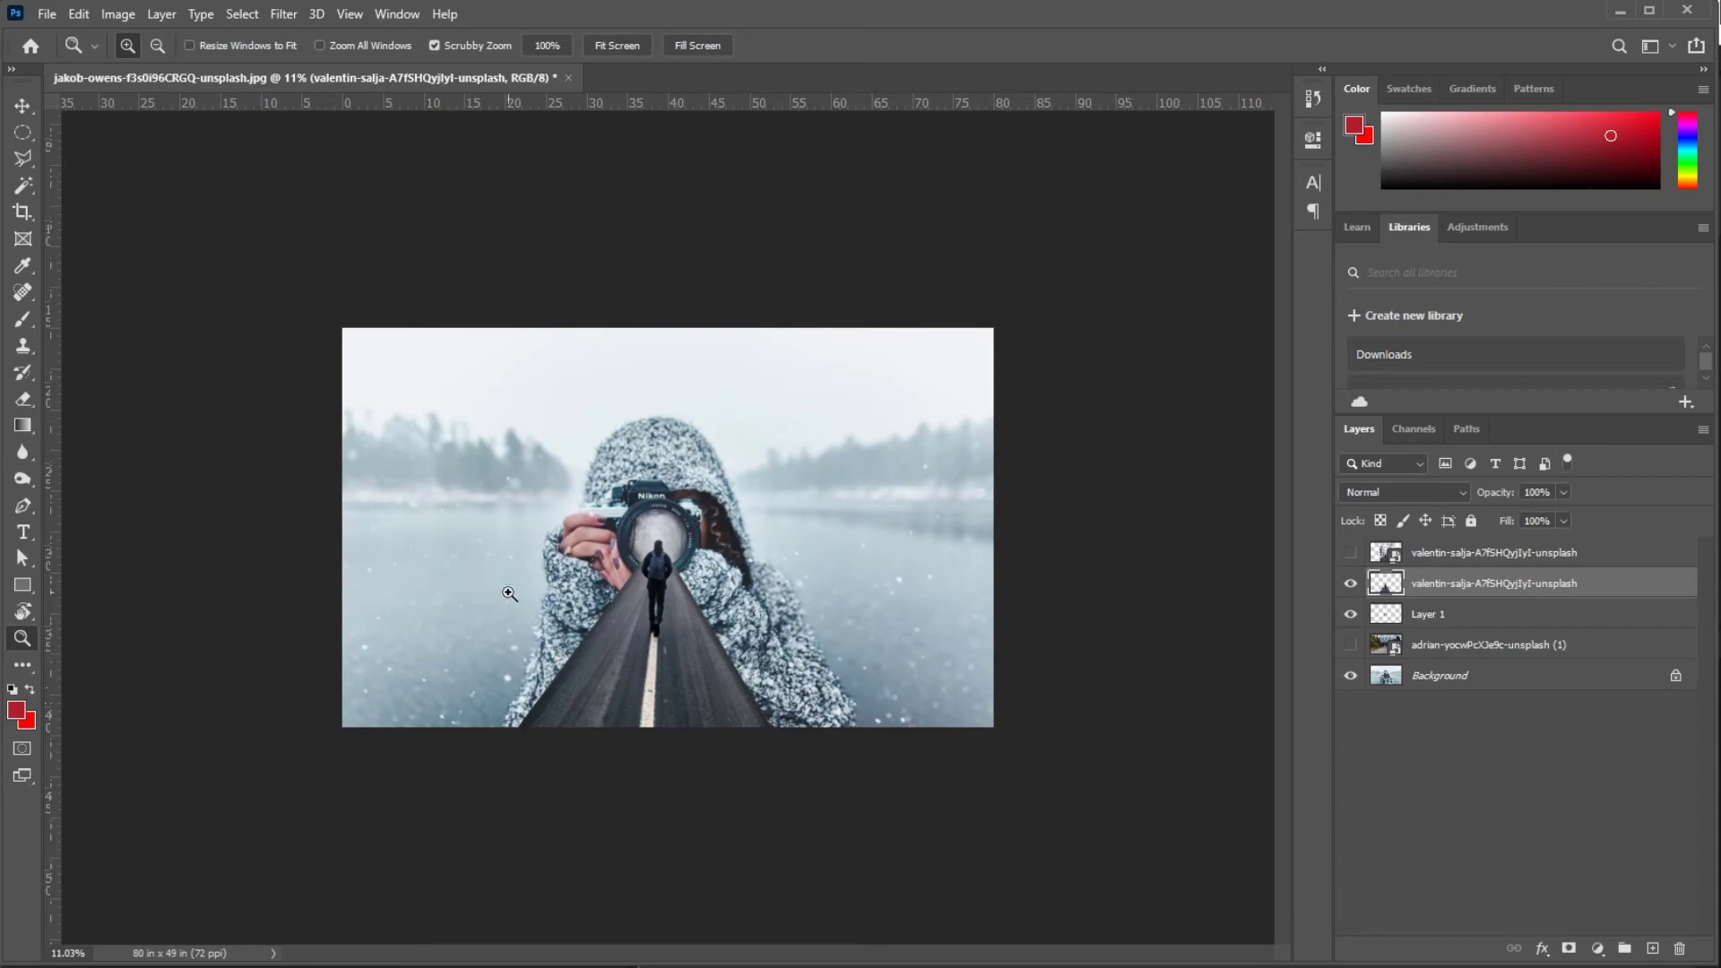
click(1420, 563)
click(22, 584)
click(11, 689)
drag(316, 313, 995, 727)
Rasterize the black rectangle and erase its middle with a soft 5000 px Eraser, leaving a dark vignette around the image
click(23, 404)
click(526, 496)
click(771, 377)
click(151, 48)
drag(215, 110, 259, 115)
click(661, 530)
click(622, 538)
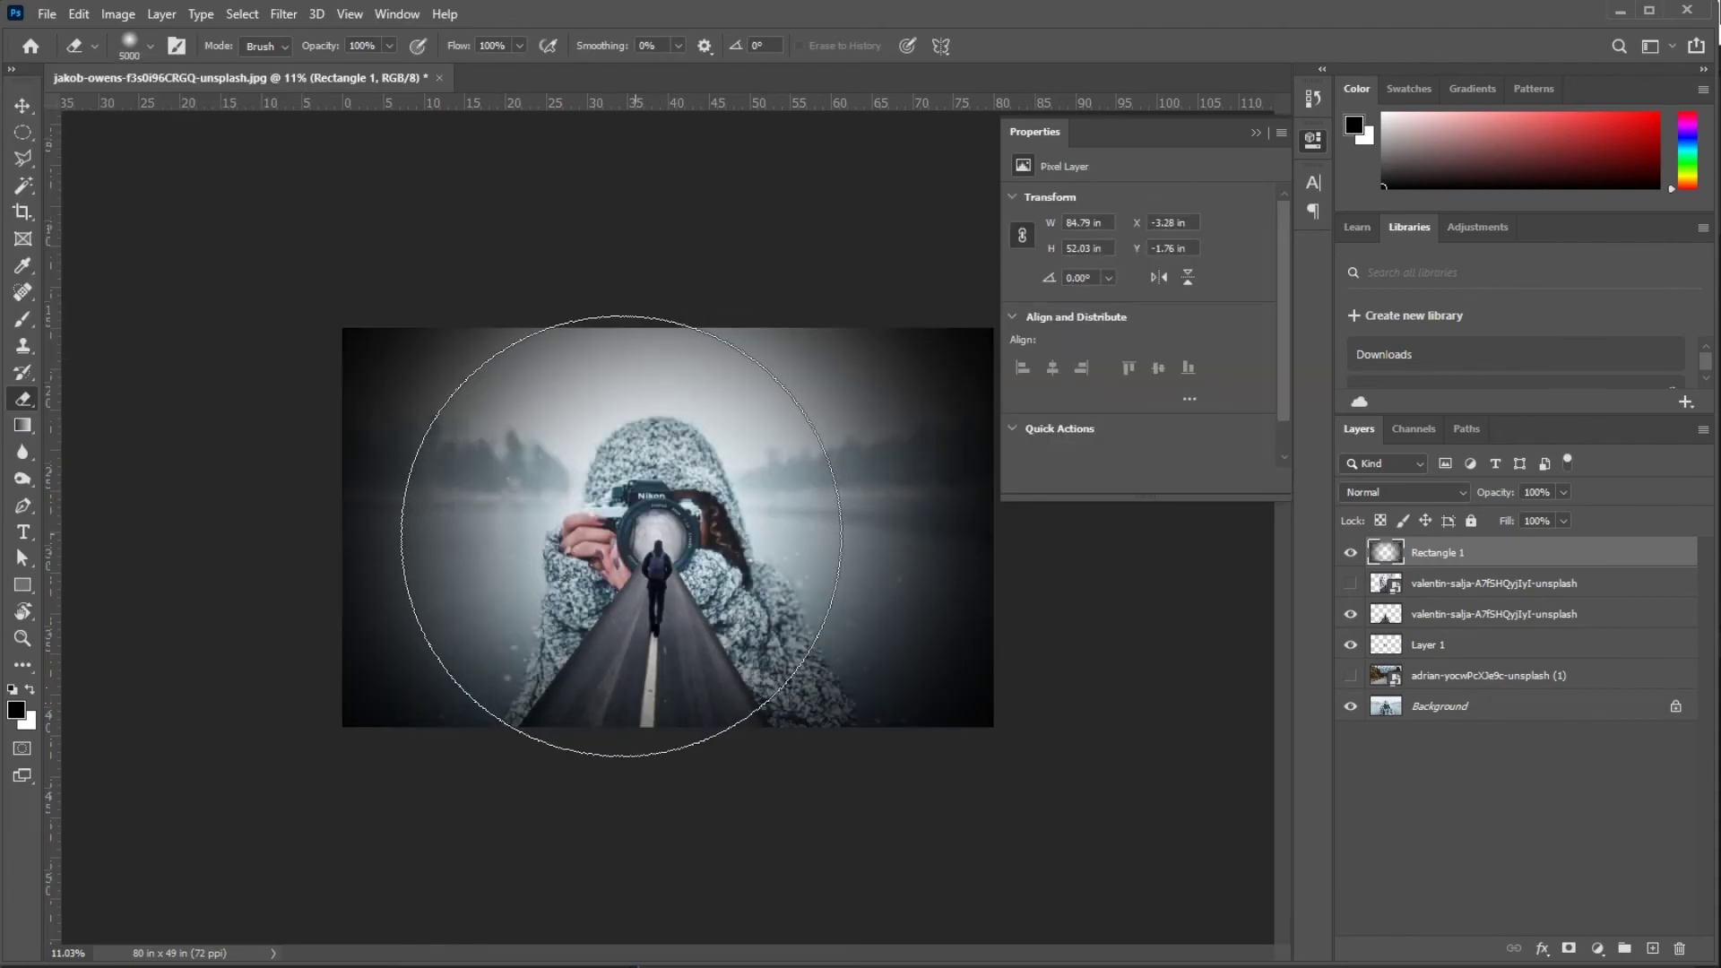
click(622, 538)
click(626, 541)
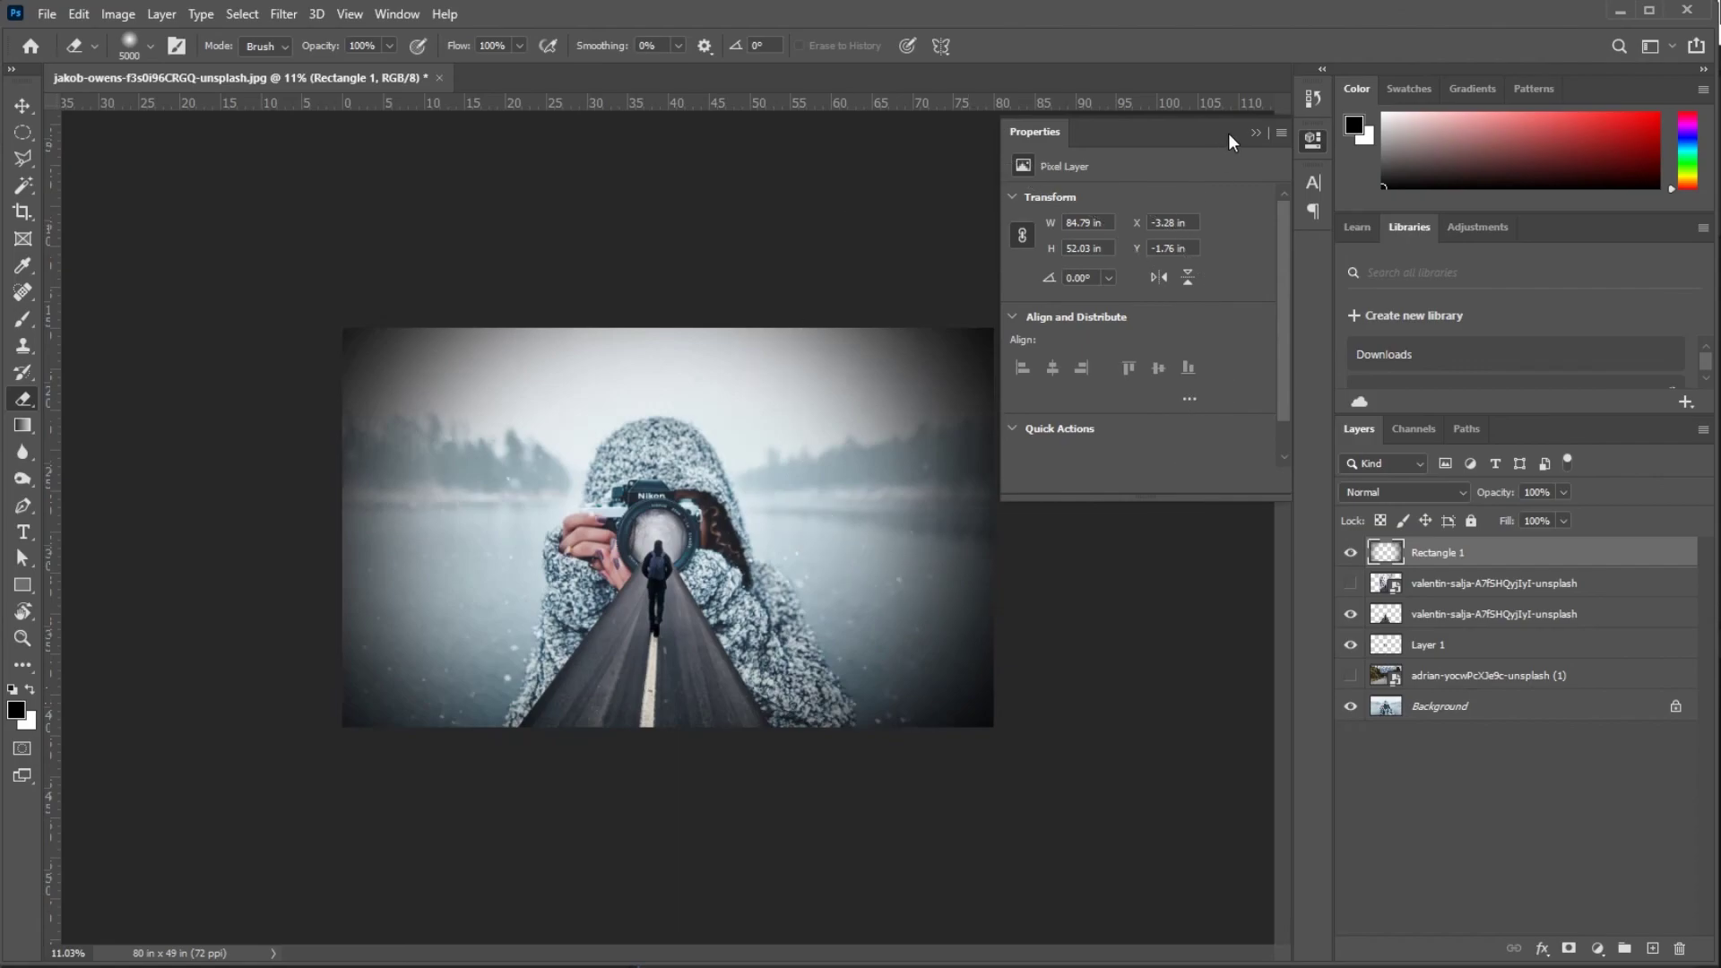
Lower the vignette layer's opacity to 74%
click(1256, 132)
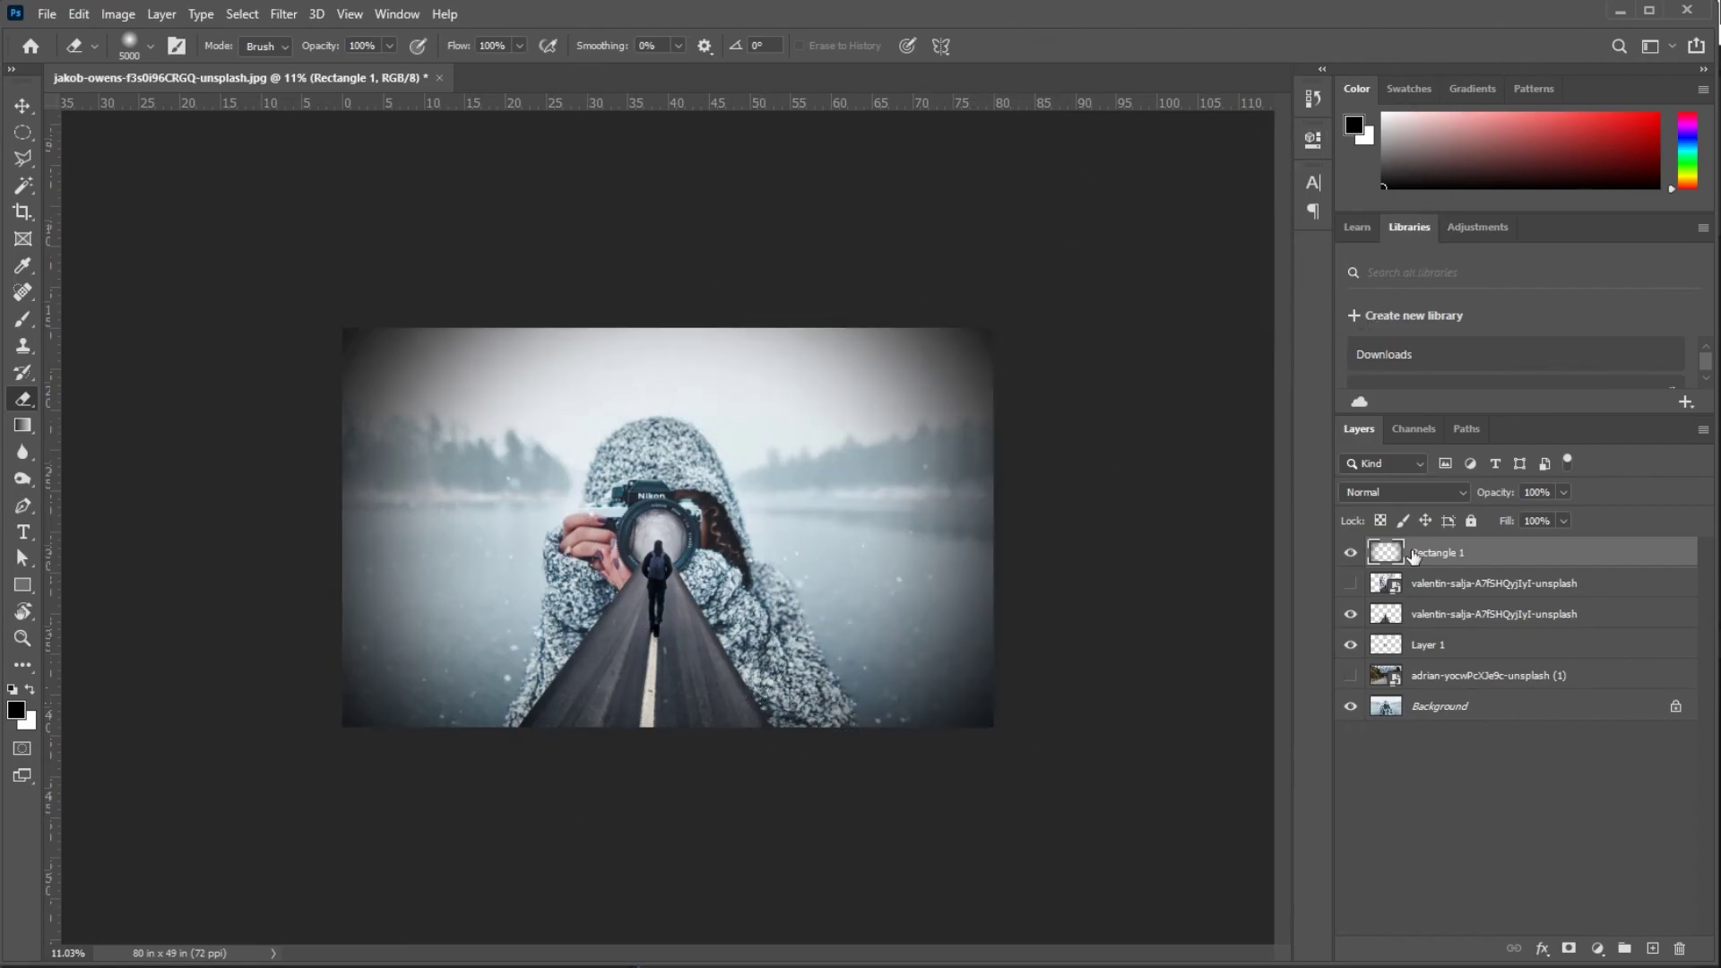
drag(1529, 520, 1539, 521)
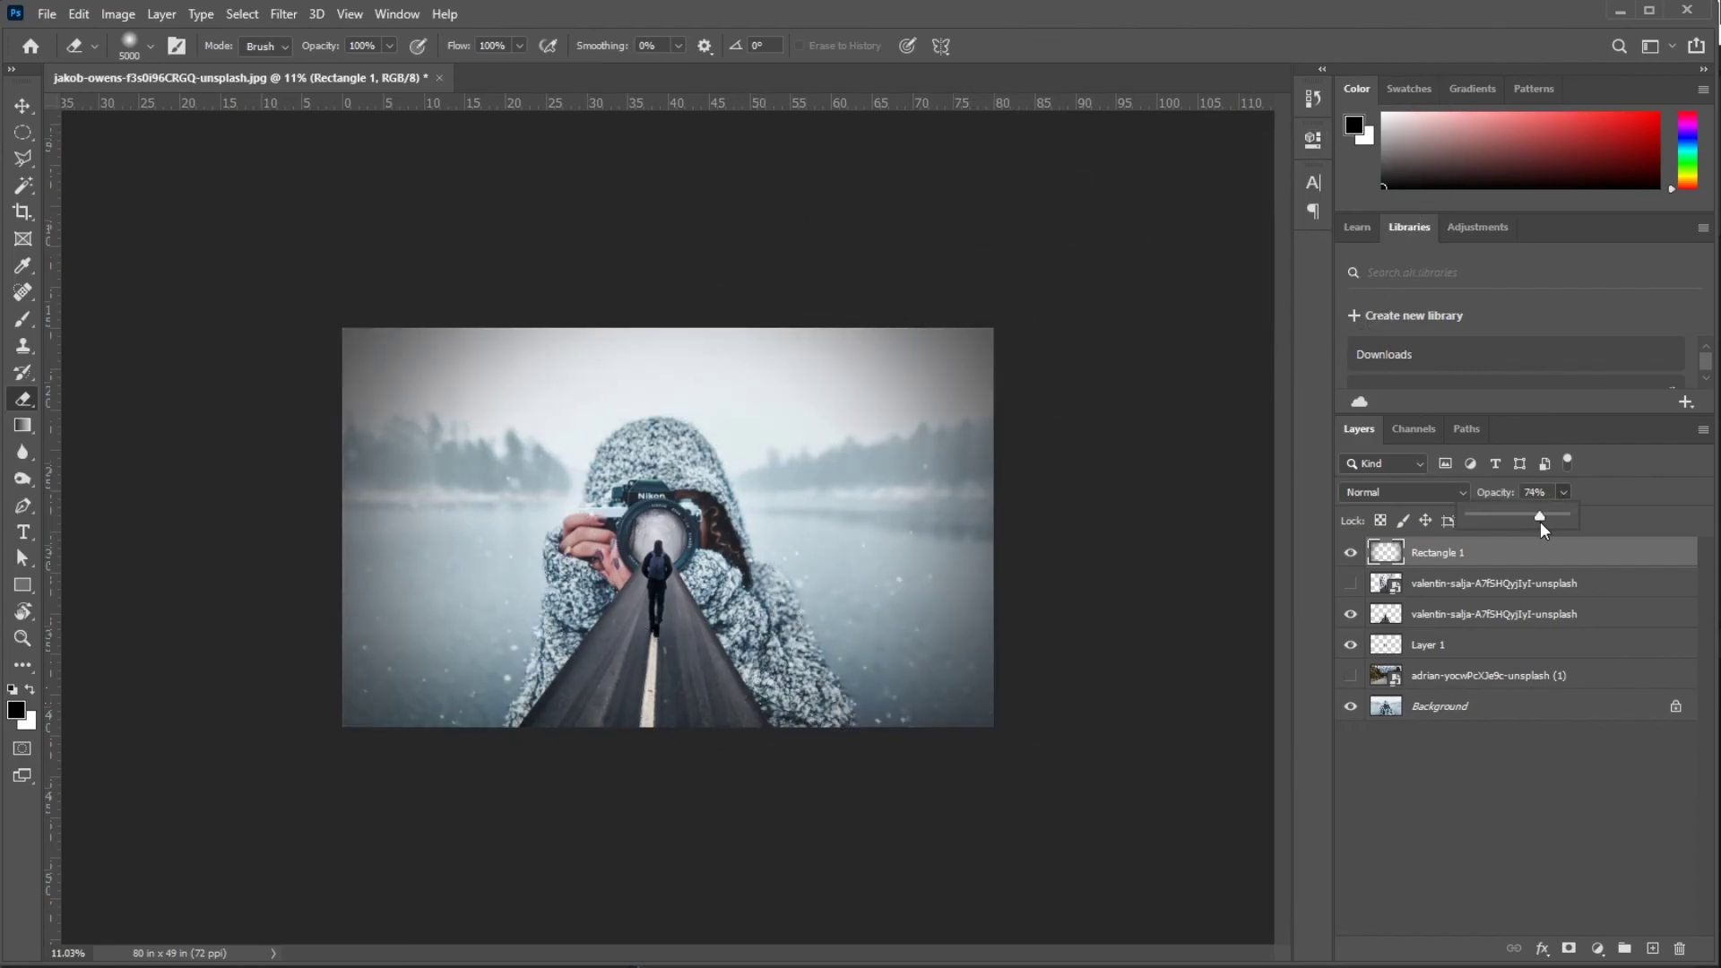